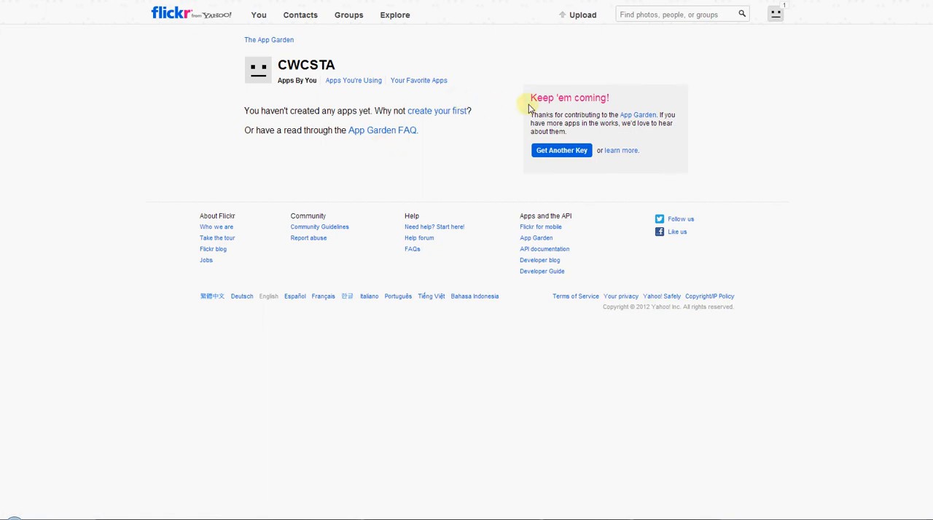
Request a non-commercial API key for an app named CWCSTA Website, described as "CWCSTA Website Photo Albums for brainerdlakessnowmobiletrails.com", accepting both terms.
{"action": "left_click", "coordinate": [422, 111]}
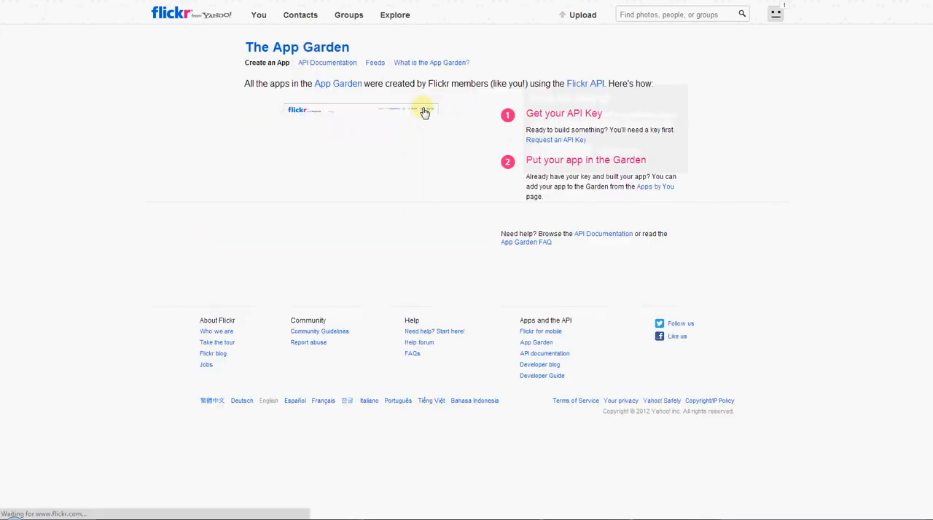
{"action": "left_click", "coordinate": [548, 142]}
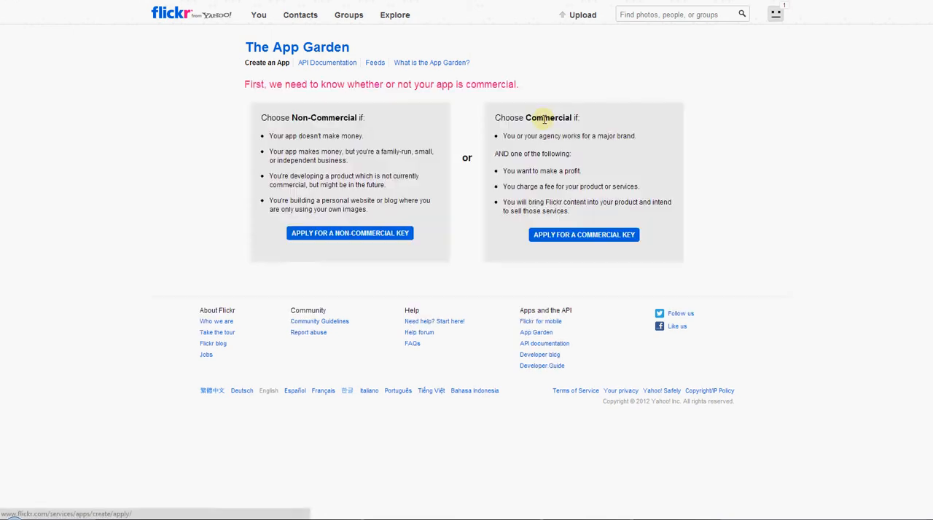
{"action": "left_click", "coordinate": [327, 235]}
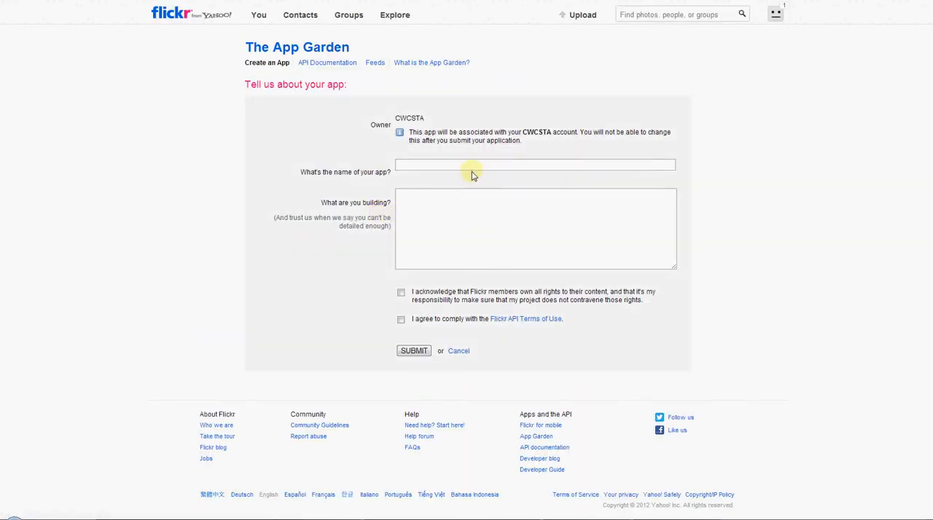
{"action": "left_click", "coordinate": [452, 164]}
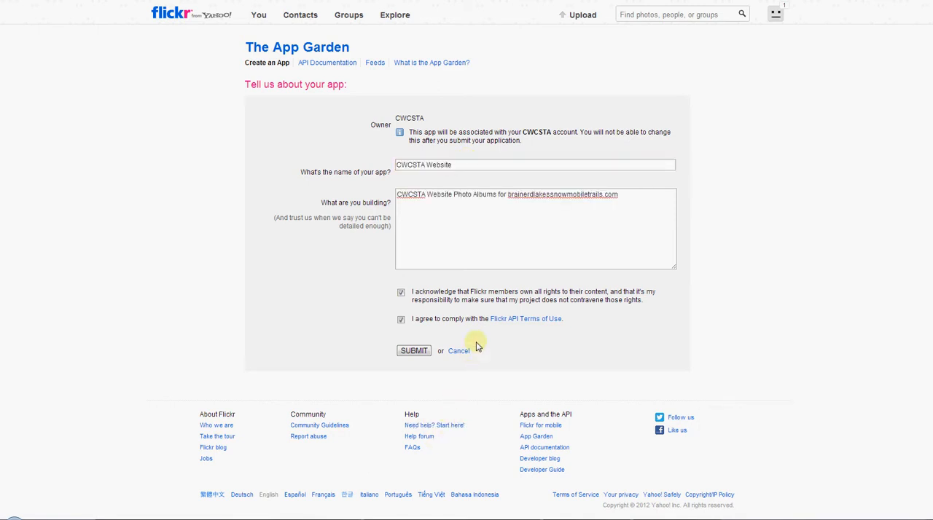
{"action": "left_click", "coordinate": [414, 351]}
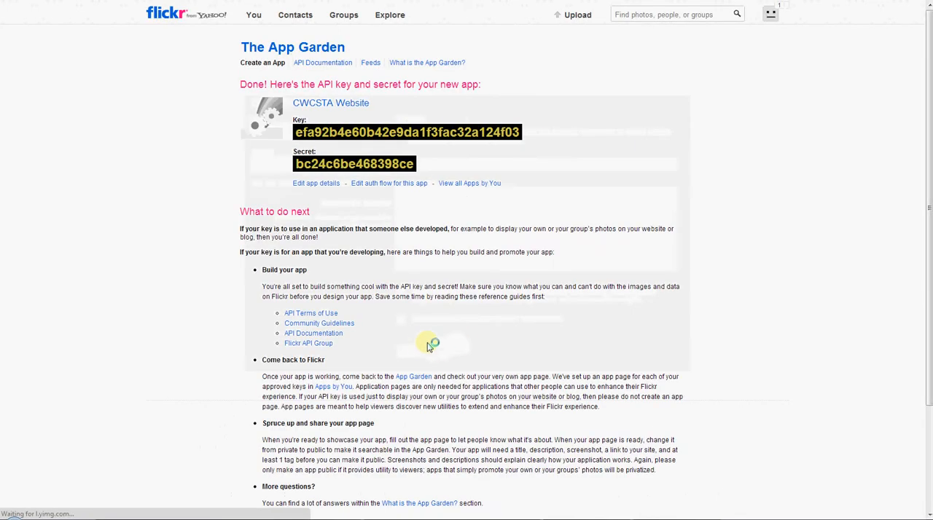
Copy the new app's API key and secret into the matching Flickr settings fields of Awesome Flickr Gallery in WordPress.
{"action": "double_click", "coordinate": [381, 132]}
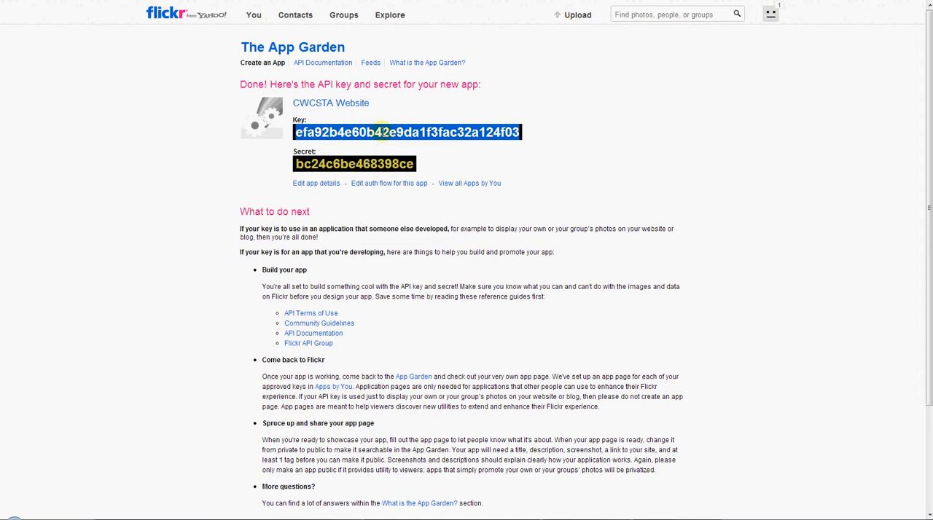
{"action": "double_click", "coordinate": [379, 164]}
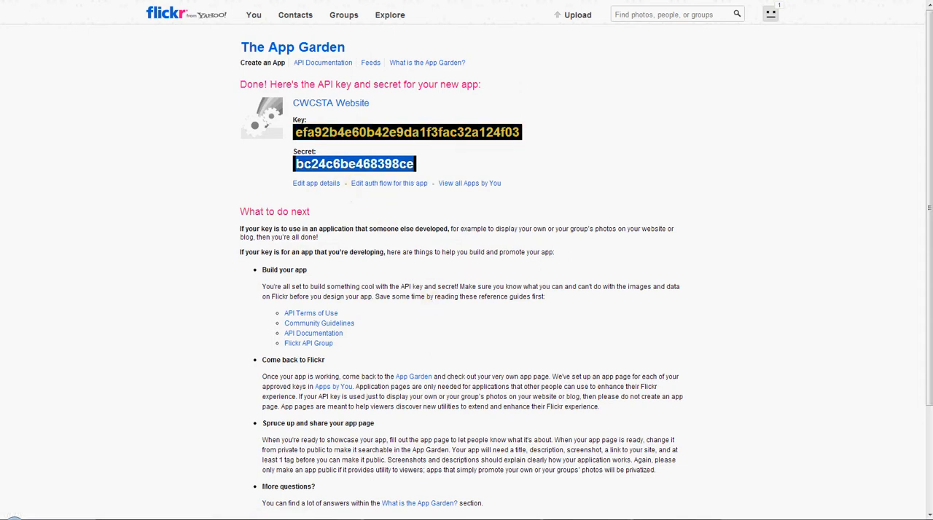
{"action": "mouse_move", "coordinate": [228, 518]}
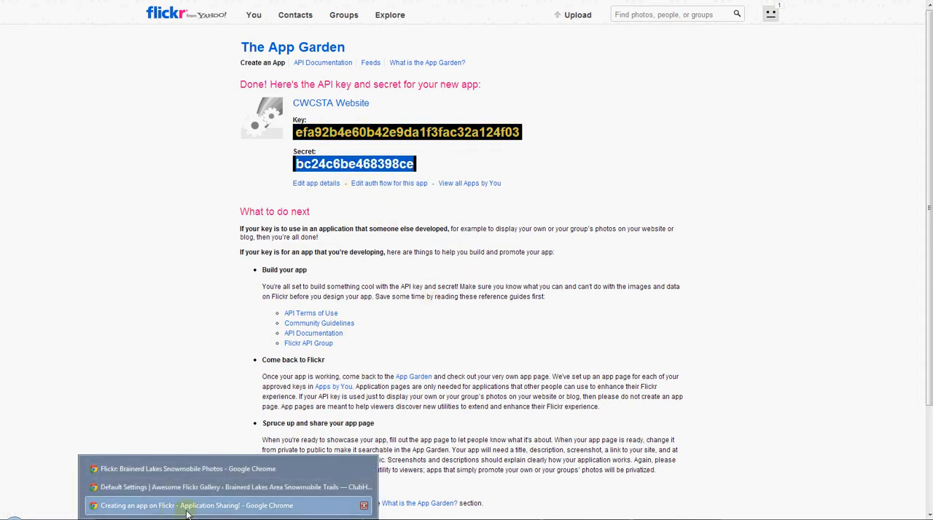
{"action": "left_click", "coordinate": [186, 487]}
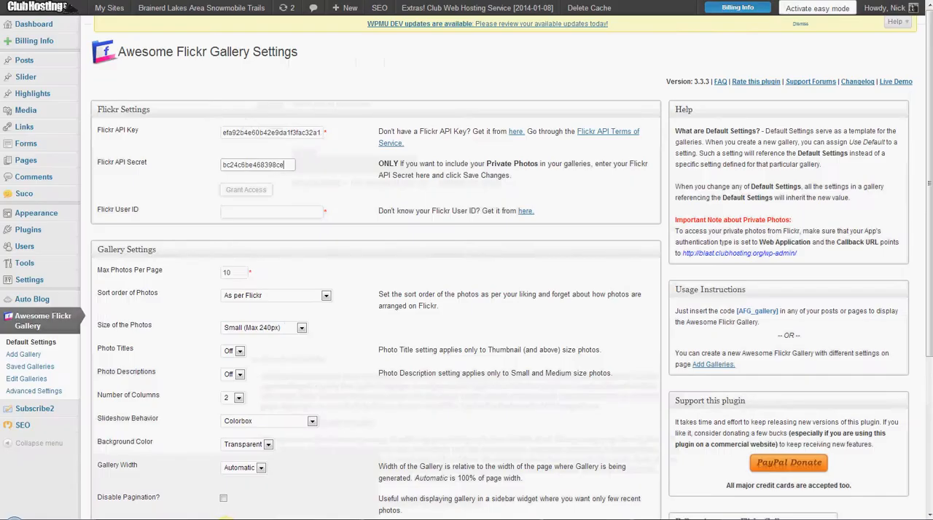
Copy the address of the Flickr User ID help link and open it in a new page in the Flickr browser window.
{"action": "left_click", "coordinate": [260, 209]}
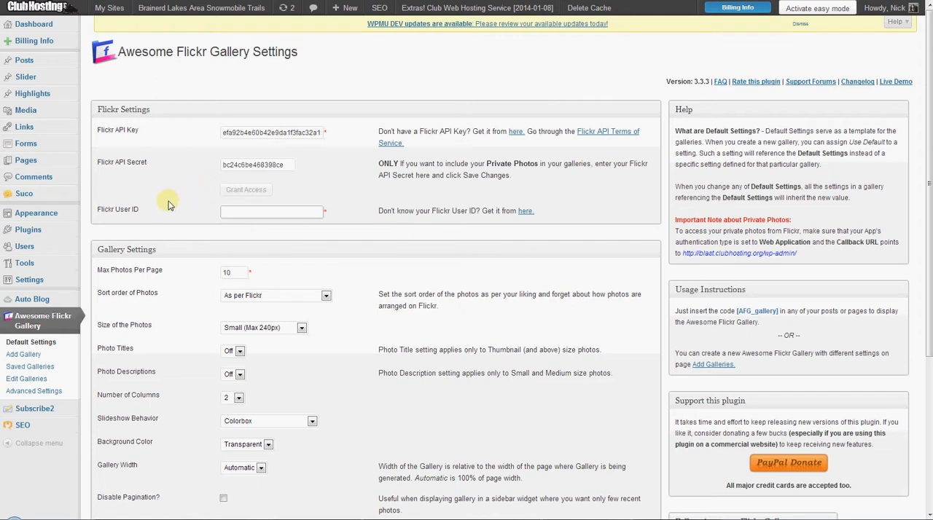
{"action": "right_click", "coordinate": [528, 218]}
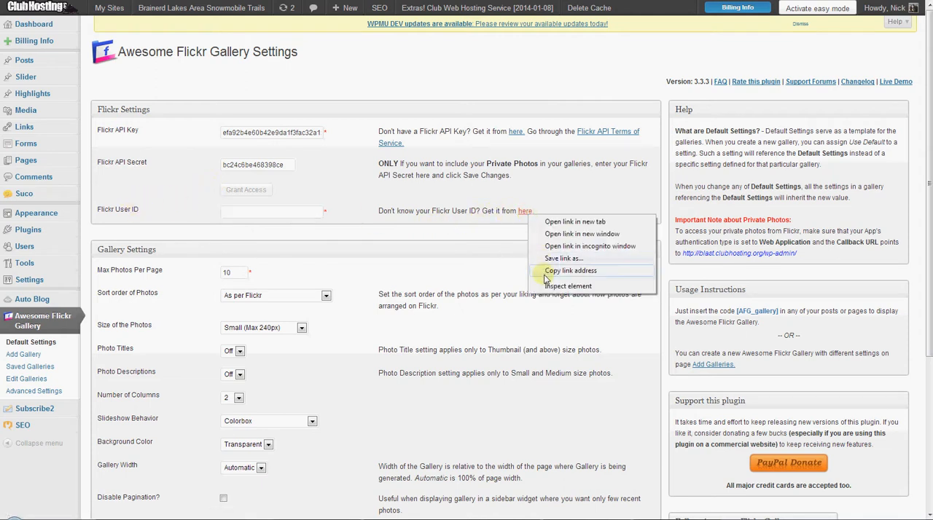
{"action": "left_click", "coordinate": [568, 271]}
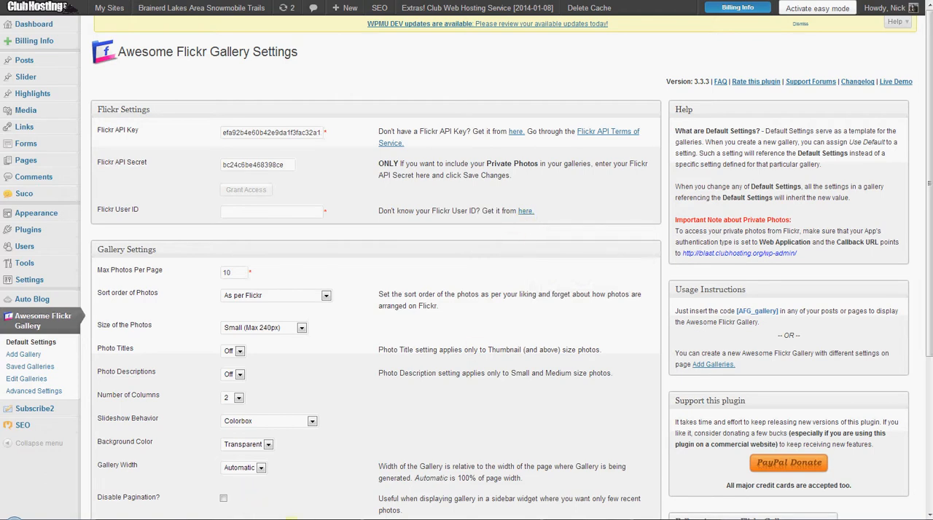
{"action": "left_click", "coordinate": [228, 519]}
{"action": "left_click", "coordinate": [218, 505]}
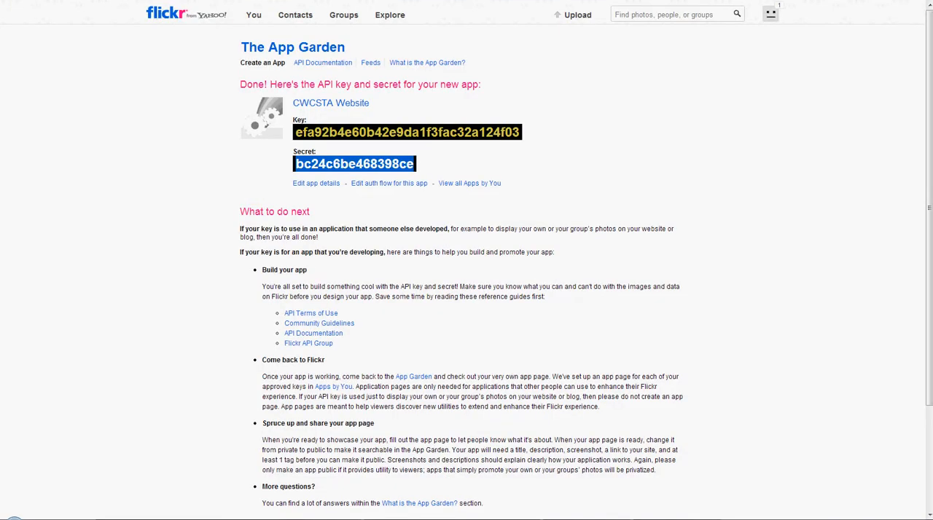
{"action": "left_click", "coordinate": [389, 184]}
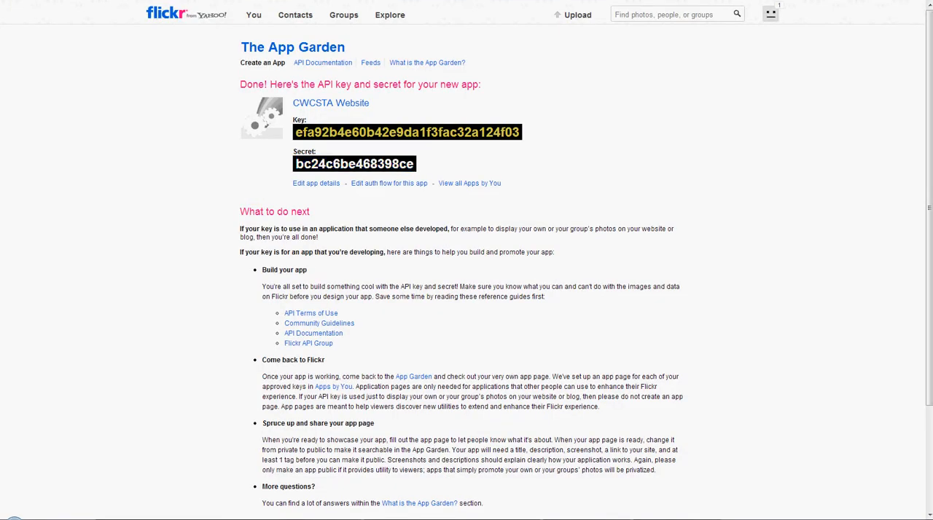
{"action": "key", "text": "ctrl+shift+n"}
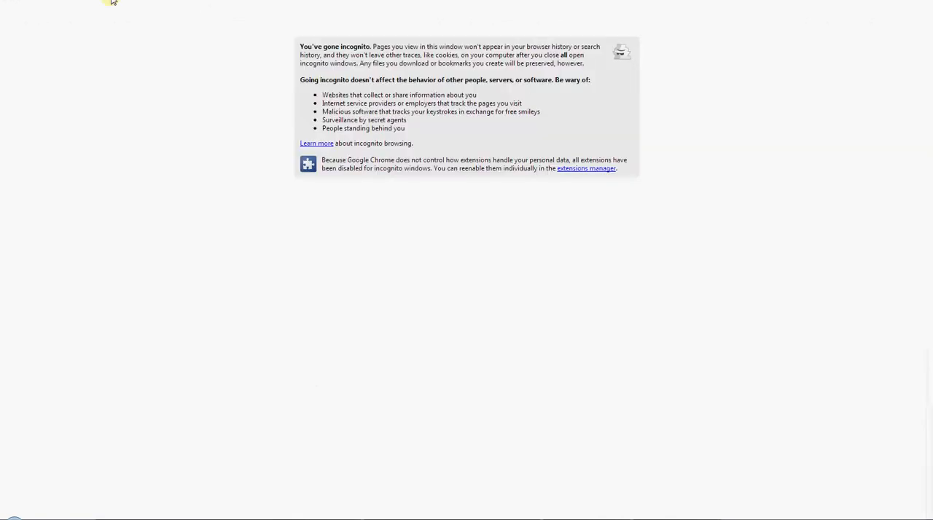
{"action": "key", "text": "ctrl+v"}
{"action": "key", "text": "Return"}
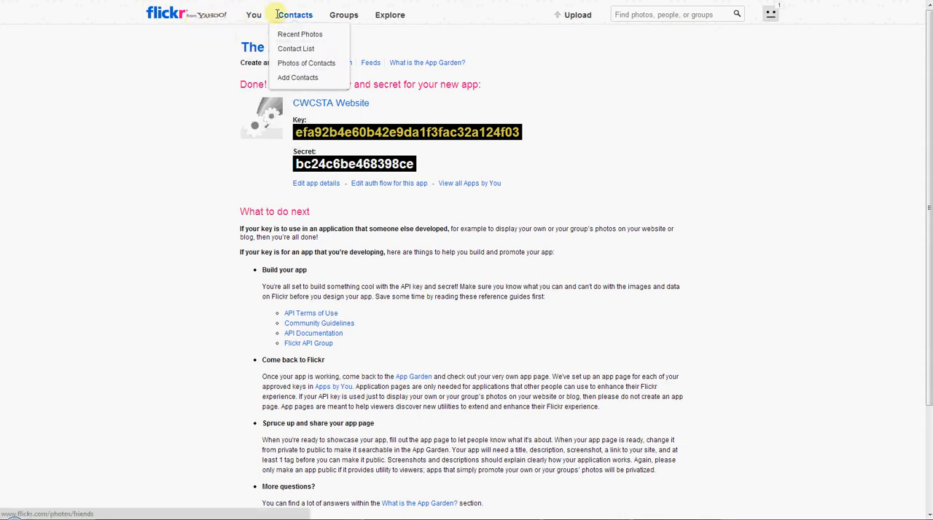
Look up the account's Flickr user ID in idGettr with the photostream address copied from the Flickr page.
{"action": "mouse_move", "coordinate": [248, 15]}
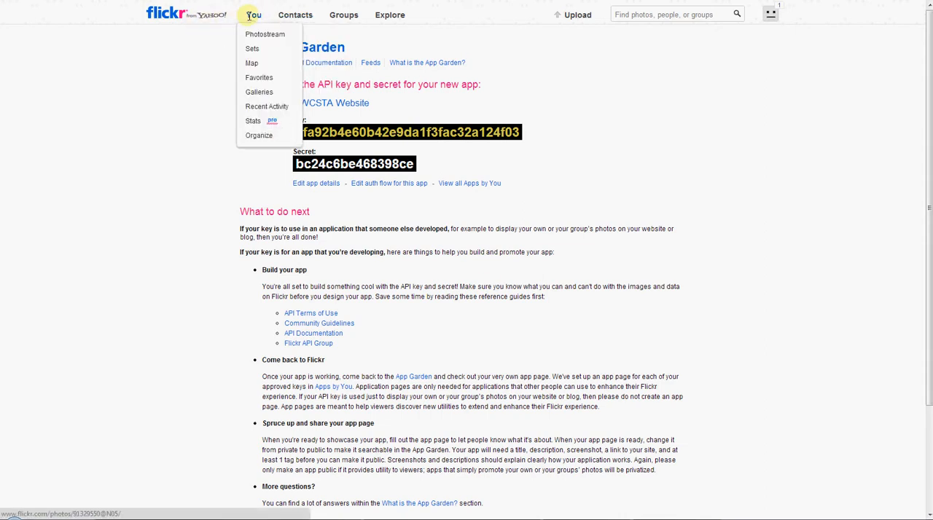
{"action": "right_click", "coordinate": [249, 15]}
{"action": "left_click", "coordinate": [249, 15]}
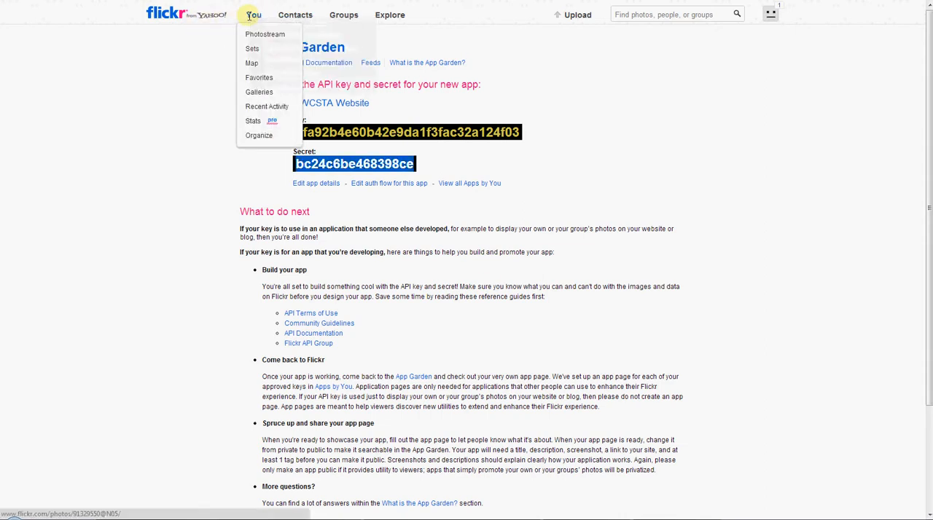
{"action": "left_click", "coordinate": [253, 15]}
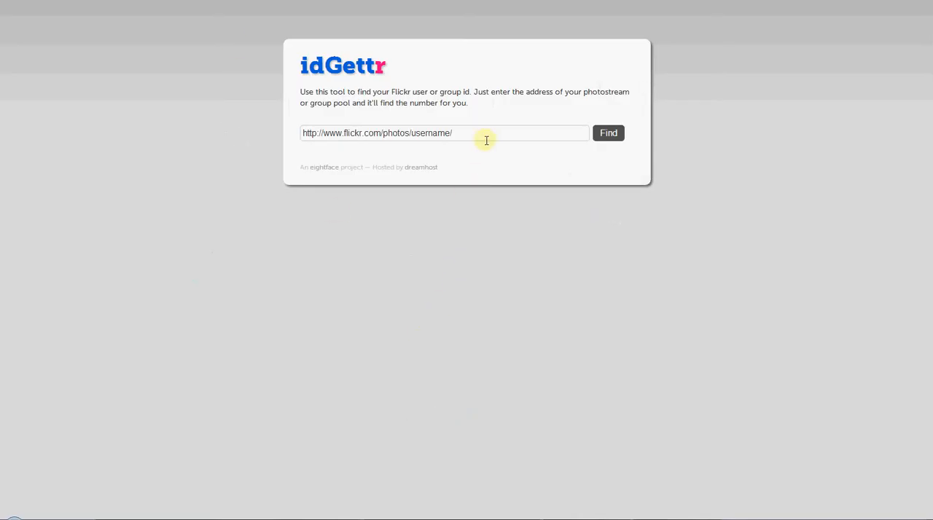
{"action": "left_click", "coordinate": [483, 140]}
{"action": "key", "text": "ctrl+v"}
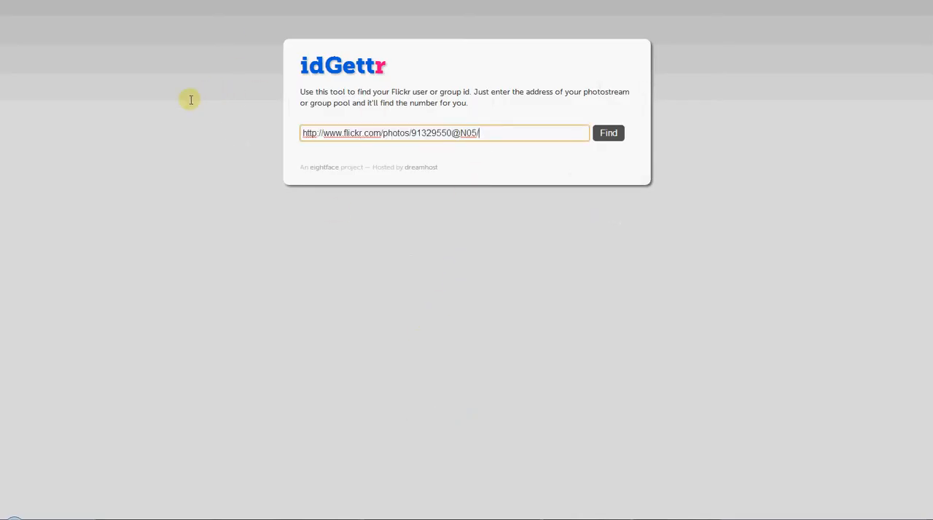
{"action": "left_click", "coordinate": [604, 133]}
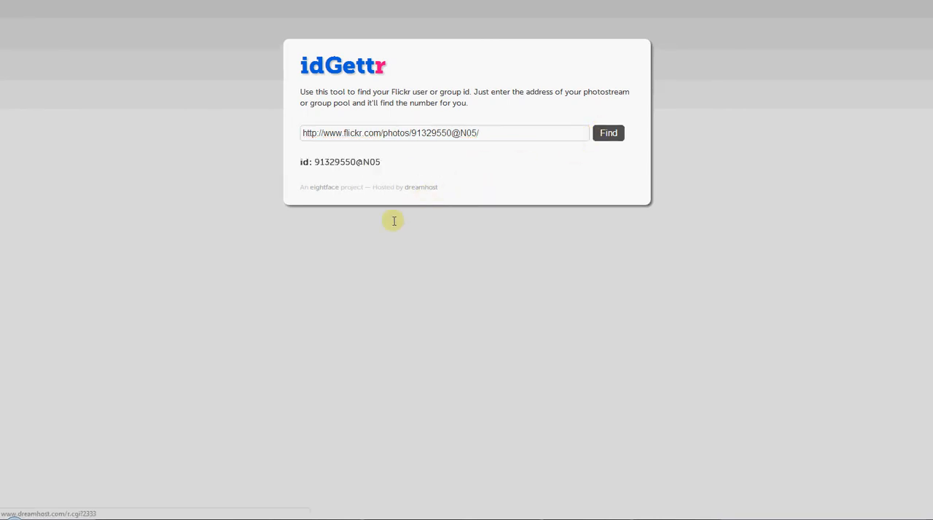
Copy the found user ID into the Flickr User ID field of the Awesome Flickr Gallery settings.
{"action": "left_click_drag", "start_coordinate": [394, 162], "coordinate": [335, 155]}
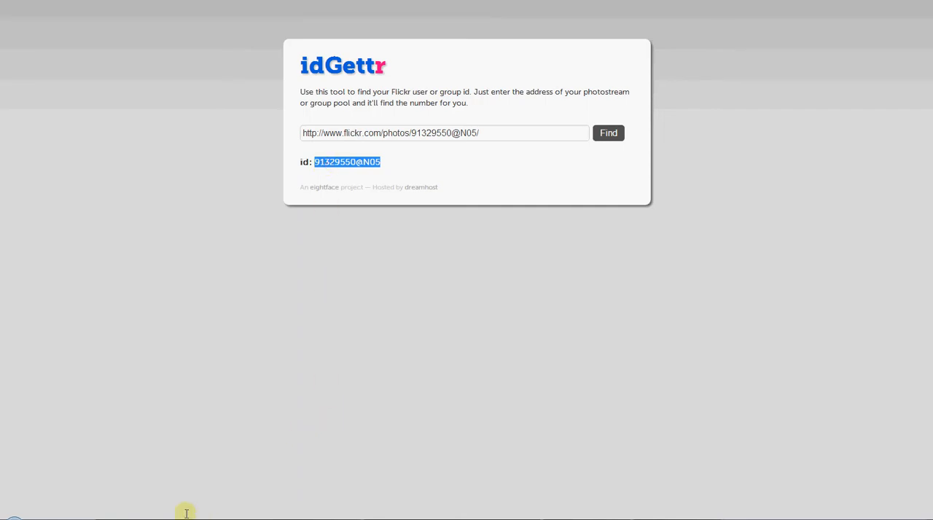
{"action": "left_click", "coordinate": [163, 519]}
{"action": "left_click", "coordinate": [211, 519]}
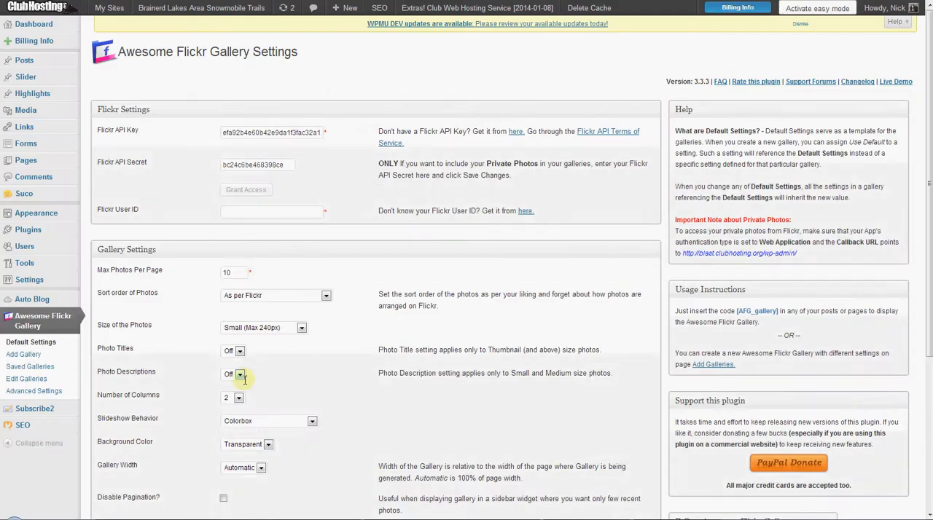
{"action": "left_click", "coordinate": [250, 211]}
{"action": "key", "text": "ctrl+v"}
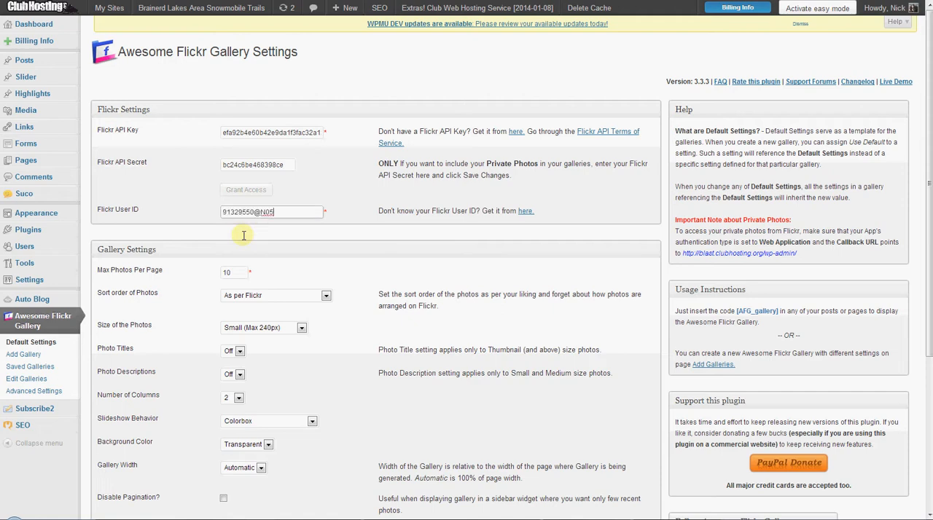
Review the sort order, photo size and slideshow behavior options, choosing Small (Max 240px) as the photo size.
{"action": "scroll", "coordinate": [258, 235], "scroll_direction": "down", "scroll_amount": 1}
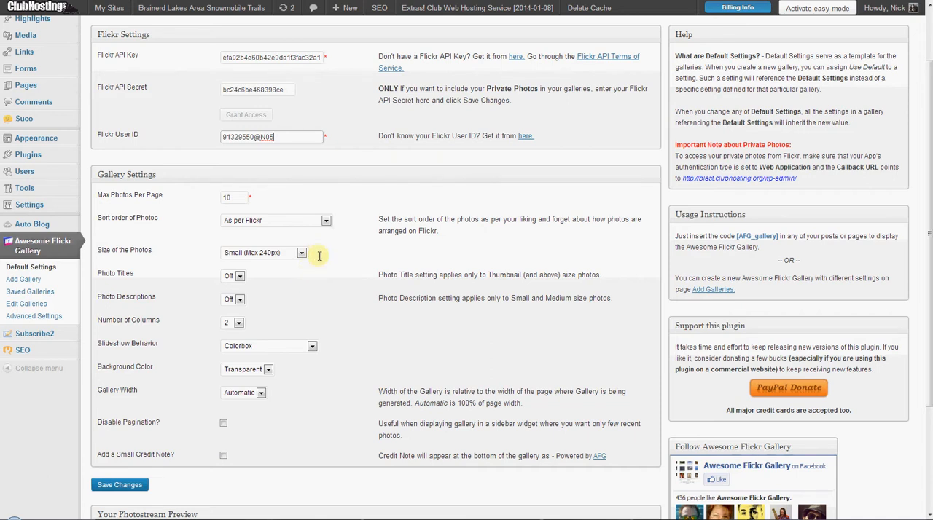
{"action": "left_click", "coordinate": [279, 220]}
{"action": "left_click", "coordinate": [279, 220]}
{"action": "left_click", "coordinate": [272, 252]}
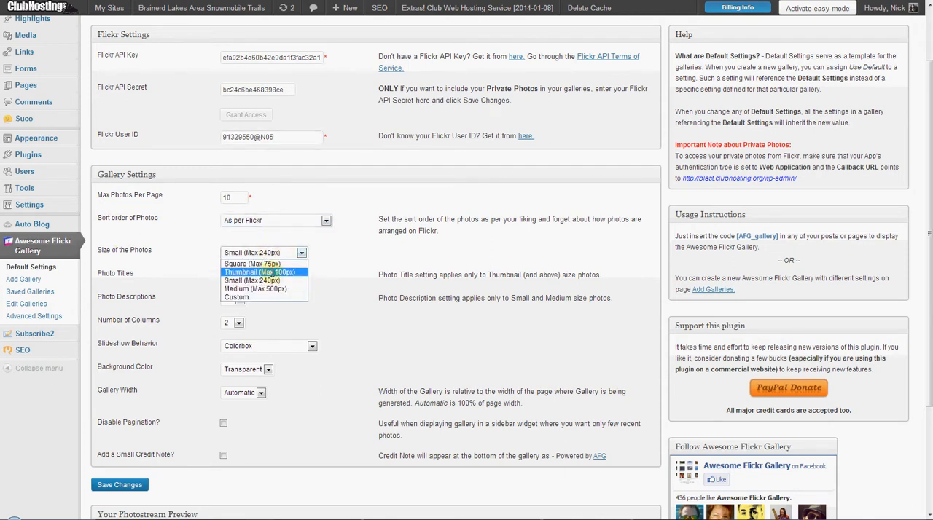
{"action": "left_click", "coordinate": [266, 280]}
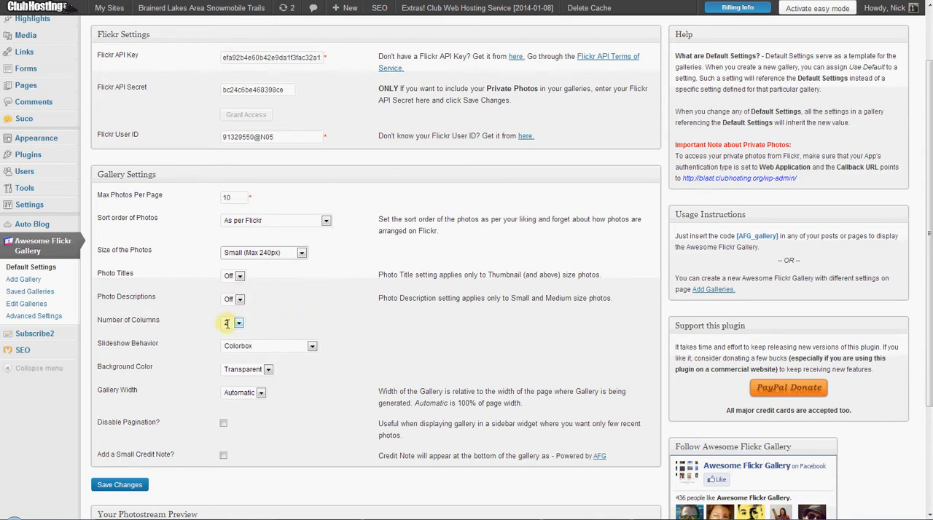
{"action": "left_click", "coordinate": [255, 346]}
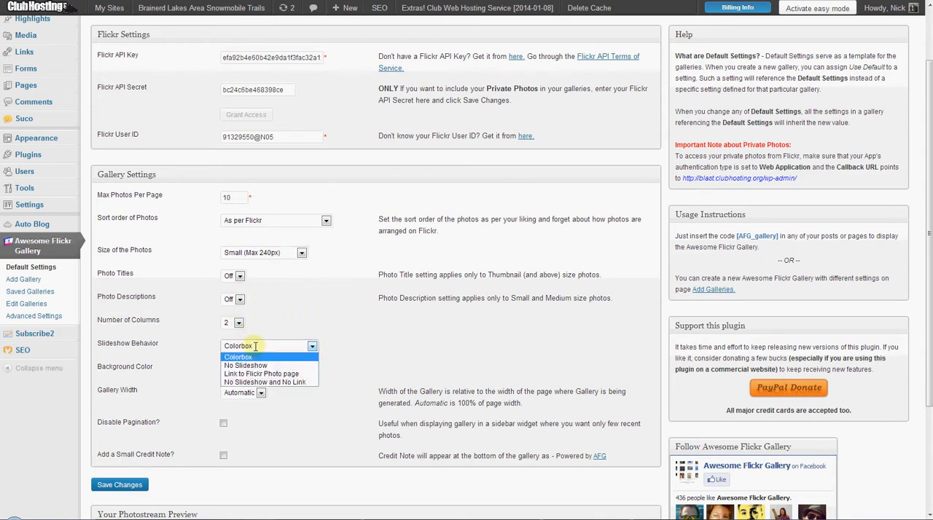
{"action": "left_click", "coordinate": [255, 346]}
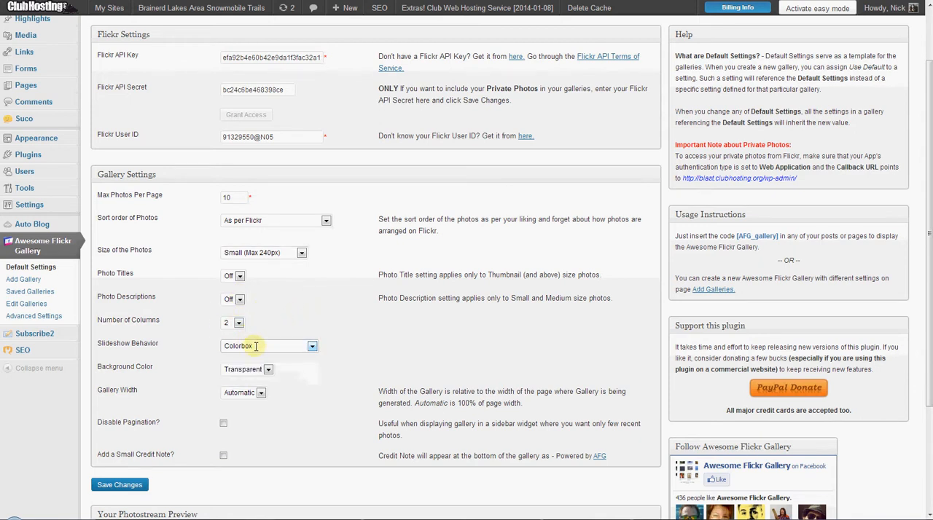
Set the gallery width to 90 % and save the Awesome Flickr Gallery settings.
{"action": "left_click", "coordinate": [249, 393]}
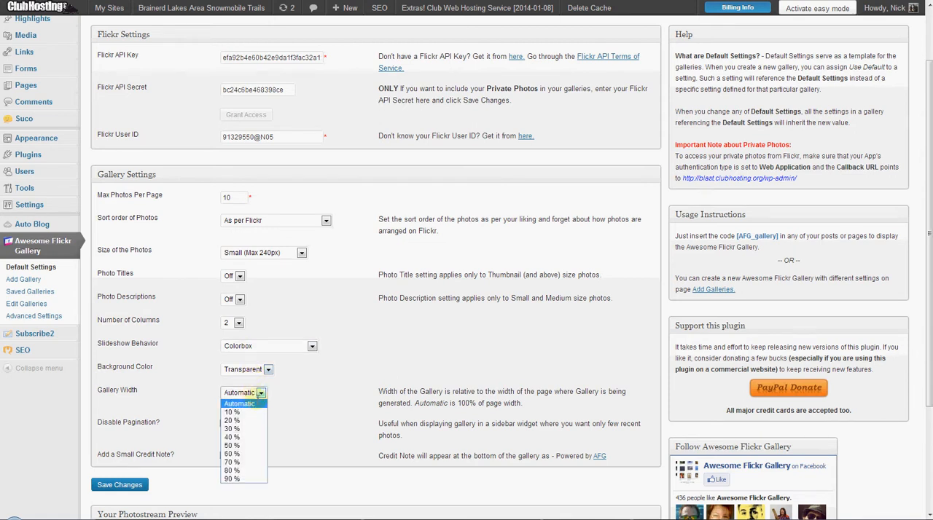
{"action": "left_click", "coordinate": [244, 479]}
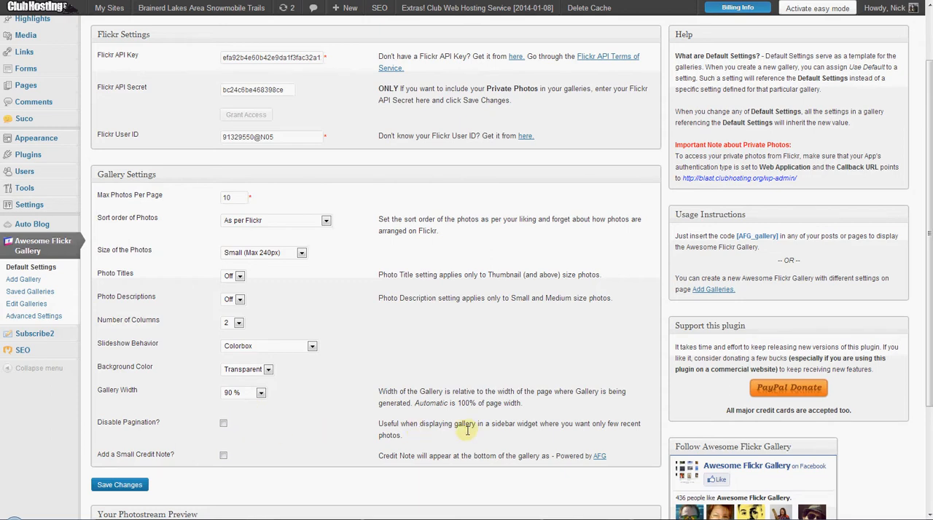
{"action": "scroll", "coordinate": [372, 415], "scroll_direction": "down", "scroll_amount": 3}
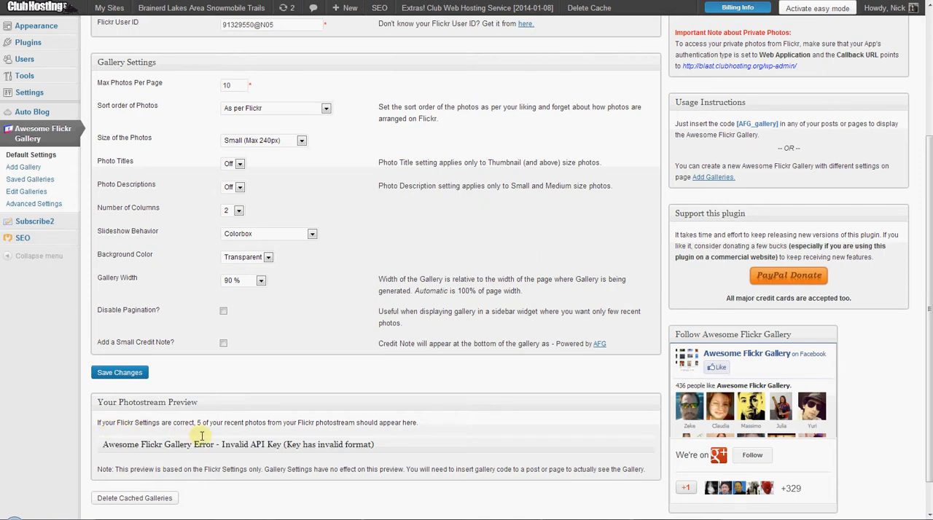
{"action": "left_click", "coordinate": [126, 373]}
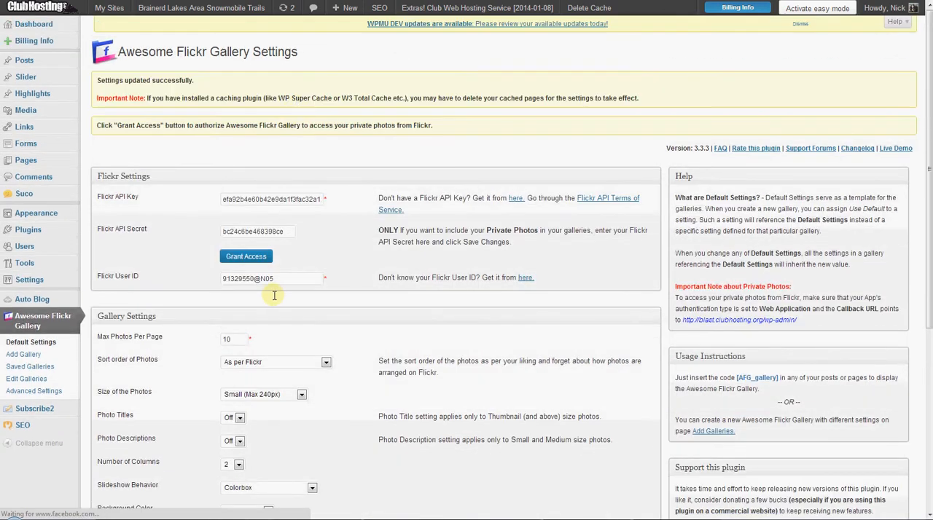
Try to authorize Awesome Flickr Gallery to access the account's private Flickr photos.
{"action": "scroll", "coordinate": [274, 295], "scroll_direction": "down", "scroll_amount": 1}
{"action": "scroll", "coordinate": [273, 296], "scroll_direction": "up", "scroll_amount": 1}
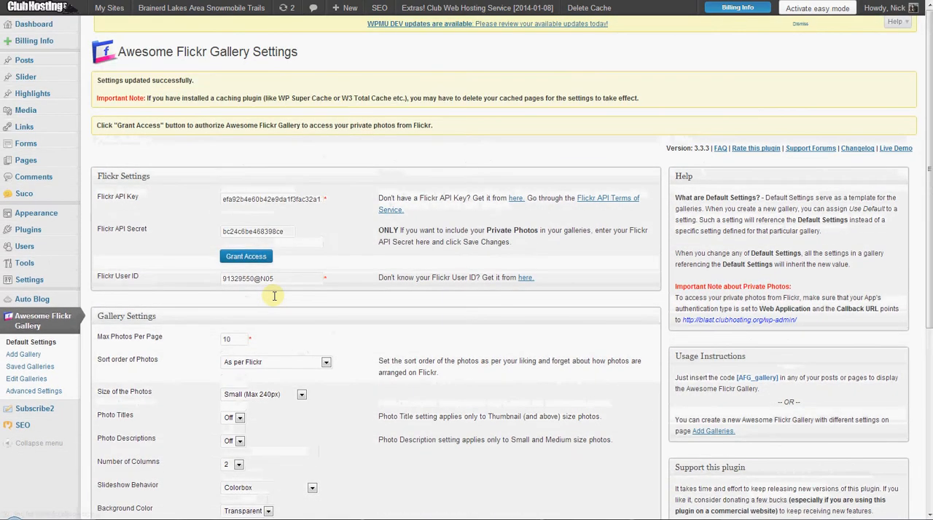
{"action": "left_click", "coordinate": [264, 255]}
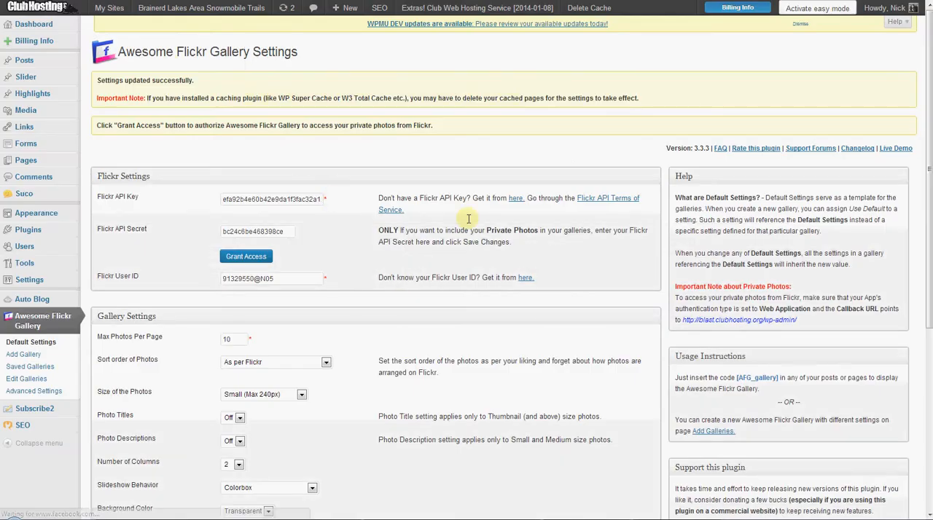
{"action": "left_click_drag", "start_coordinate": [797, 321], "coordinate": [682, 322]}
{"action": "key", "text": "ctrl+c"}
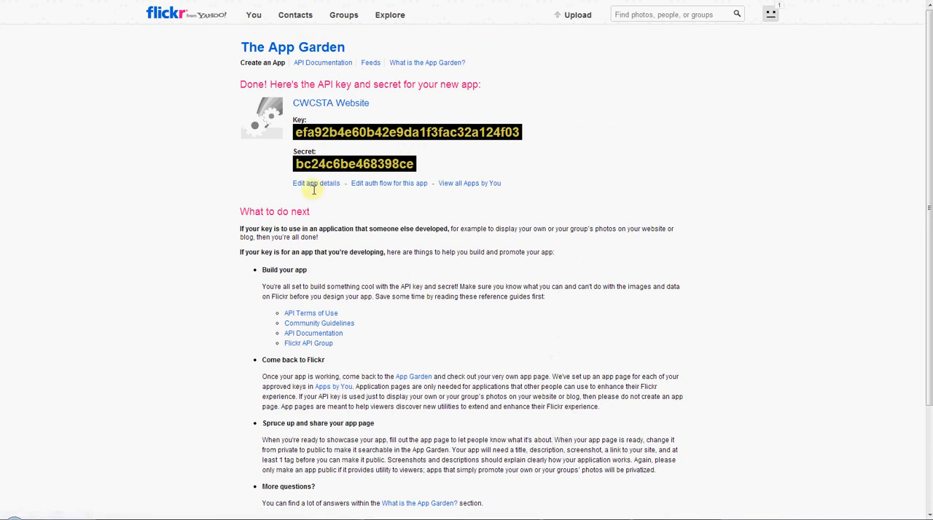
{"action": "triple_click", "coordinate": [316, 181]}
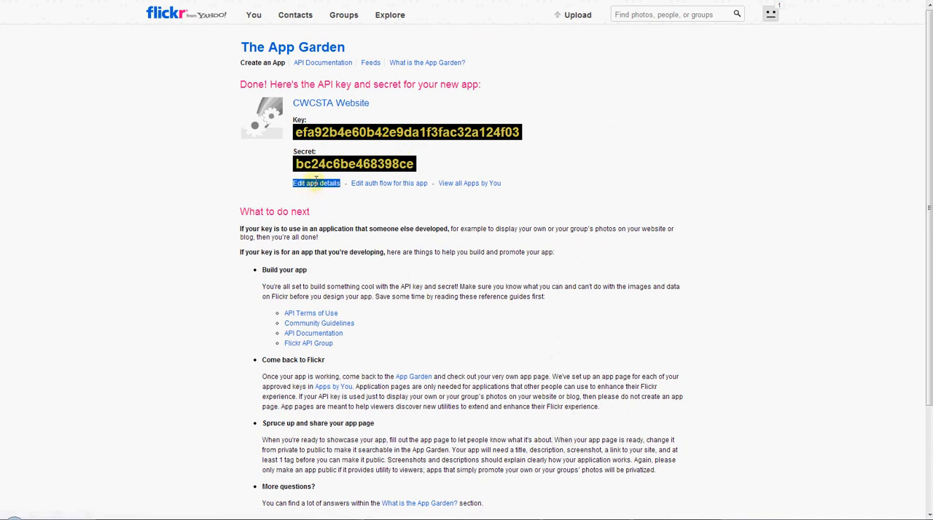
{"action": "left_click", "coordinate": [315, 183]}
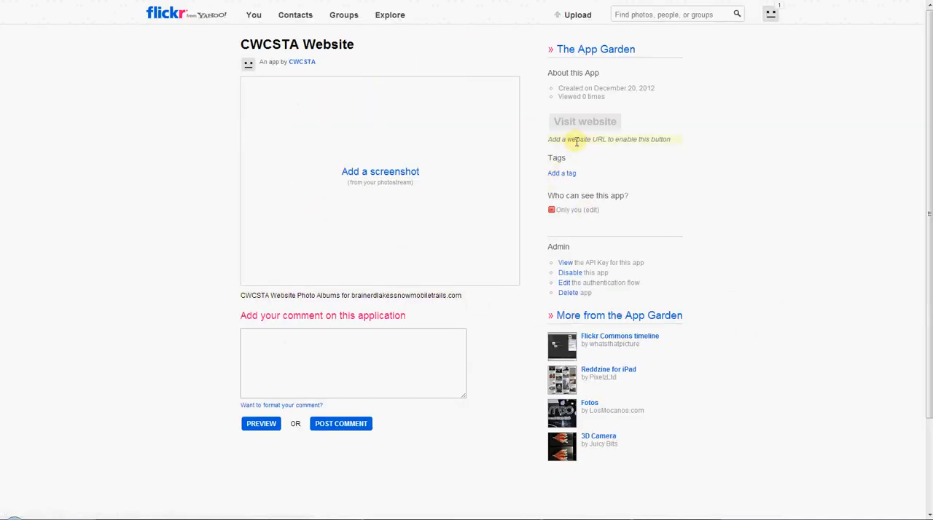
{"action": "left_click", "coordinate": [576, 140]}
{"action": "key", "text": "ctrl+v"}
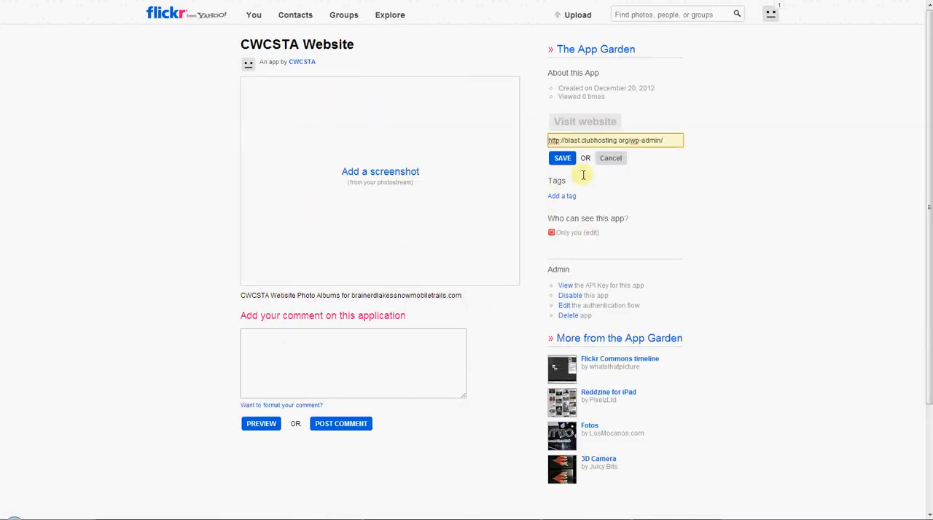
{"action": "left_click", "coordinate": [561, 159]}
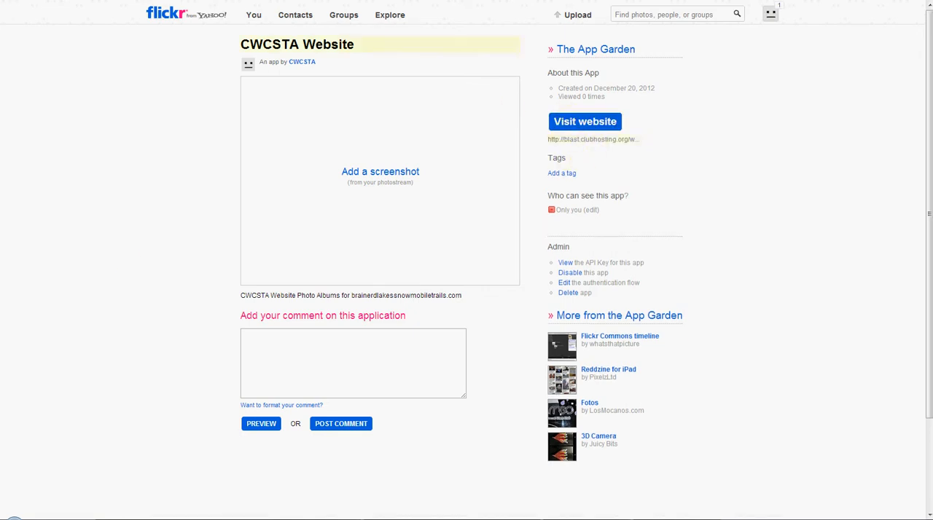
Retry granting private photo access in the plugin settings, and save them with the Flickr API Secret field empty.
{"action": "left_click", "coordinate": [210, 519]}
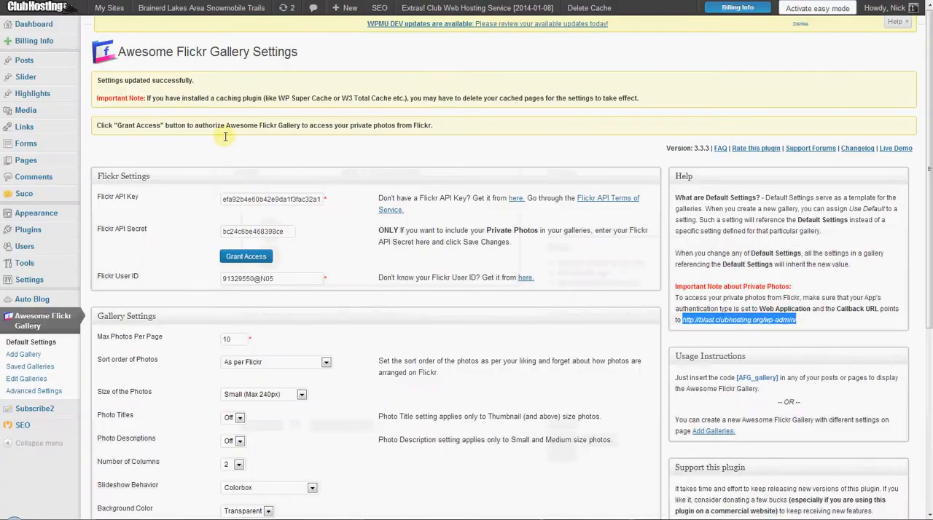
{"action": "left_click", "coordinate": [259, 256]}
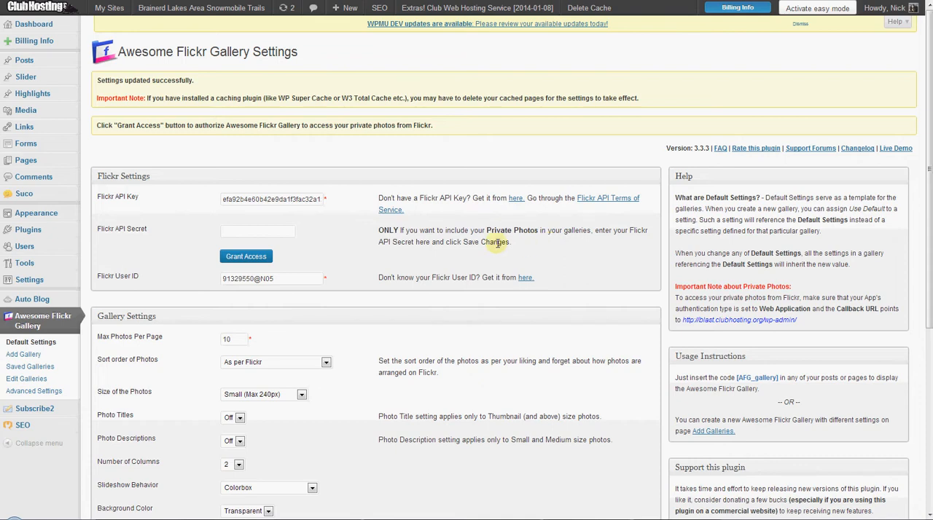
{"action": "scroll", "coordinate": [498, 244], "scroll_direction": "down", "scroll_amount": 1}
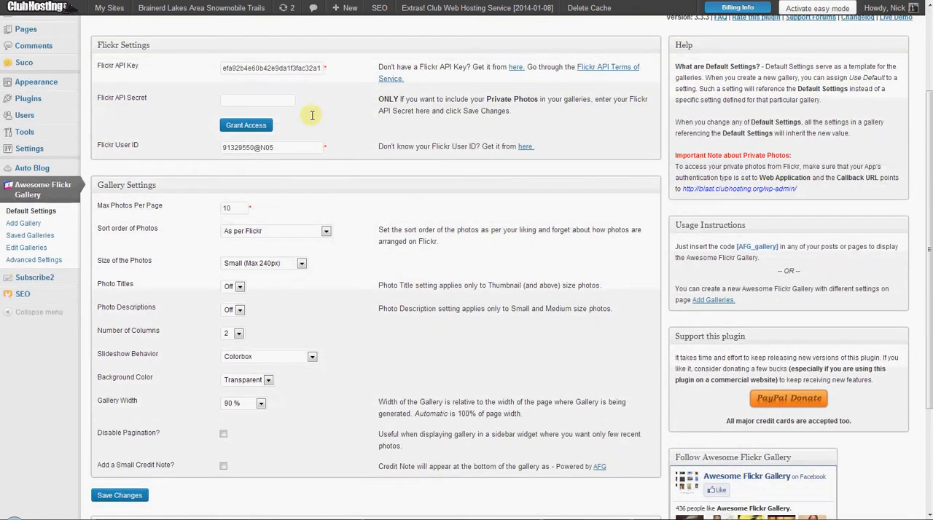
{"action": "scroll", "coordinate": [324, 182], "scroll_direction": "down", "scroll_amount": 3}
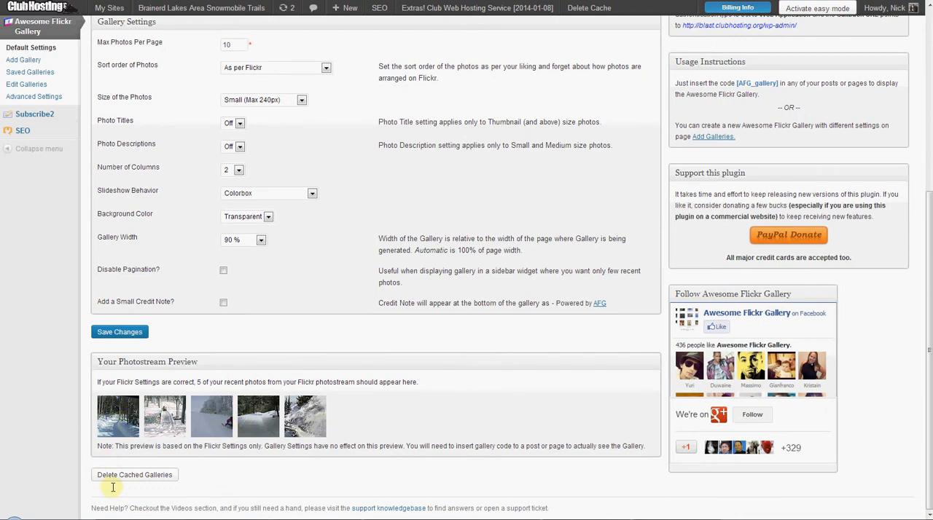
{"action": "left_click", "coordinate": [120, 333]}
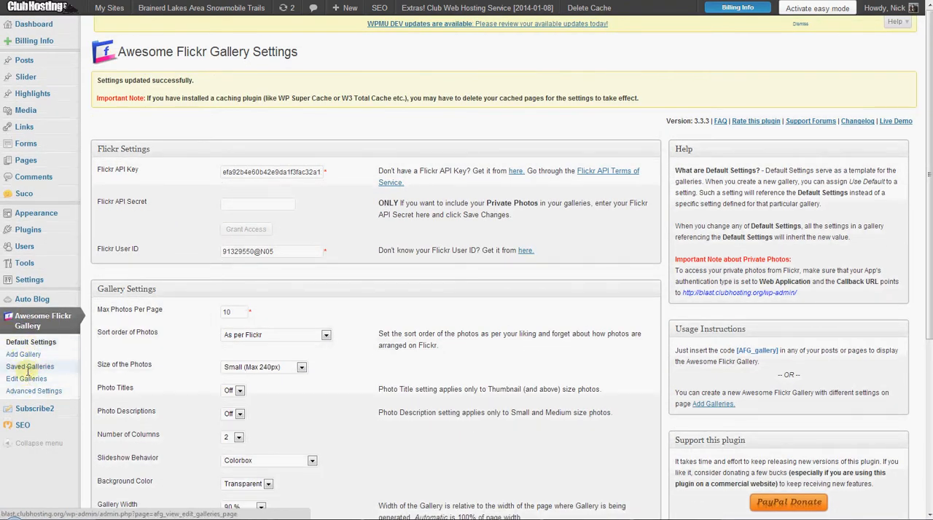
Start a new Flickr gallery named GroupPool with the description "Group Pool of Photos".
{"action": "left_click", "coordinate": [24, 354]}
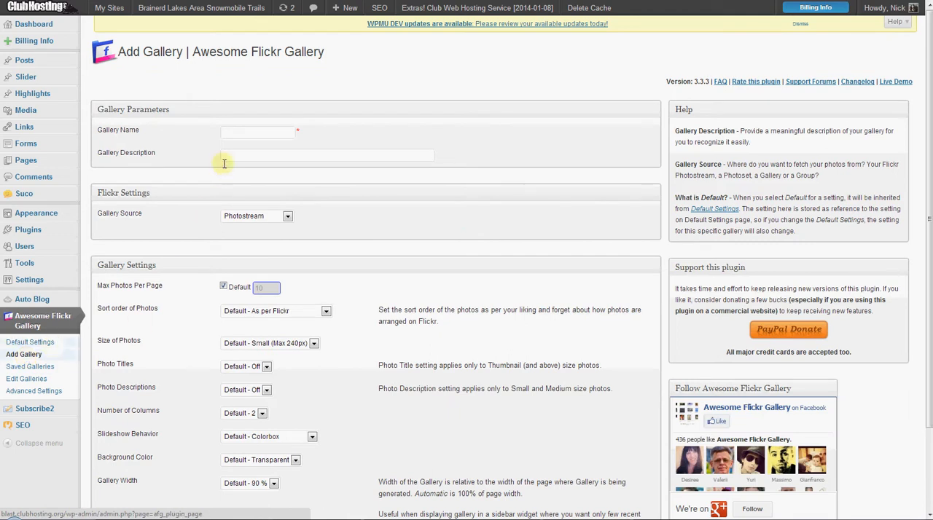
{"action": "left_click", "coordinate": [255, 134]}
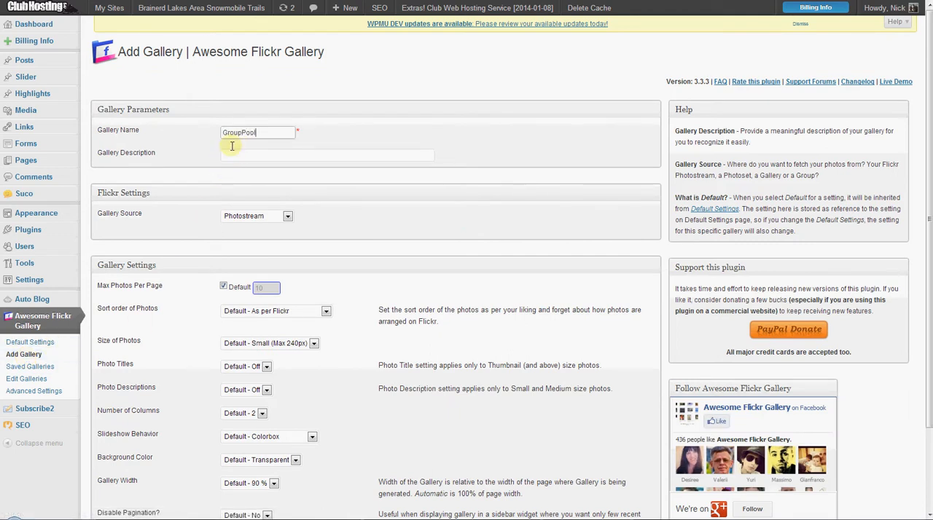
{"action": "left_click", "coordinate": [235, 154]}
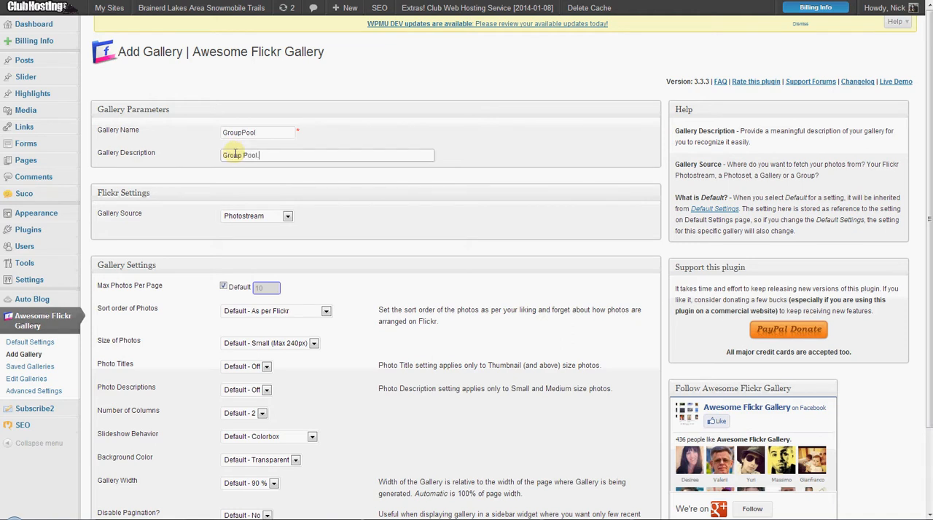
{"action": "type", "text": "Group Pool of Photos"}
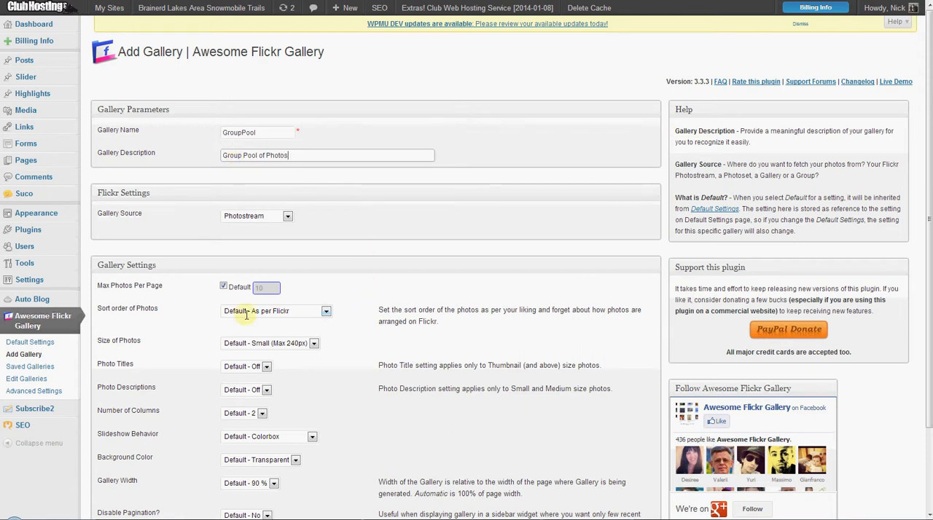
Set the gallery source to Group and select the group Brainerd Lakes Snowmobile Photos.
{"action": "left_click", "coordinate": [264, 216]}
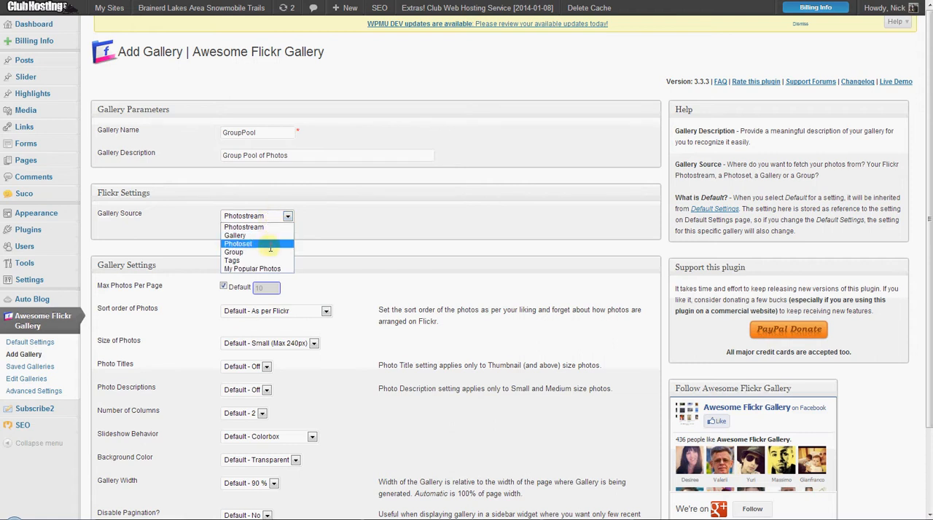
{"action": "left_click", "coordinate": [266, 251]}
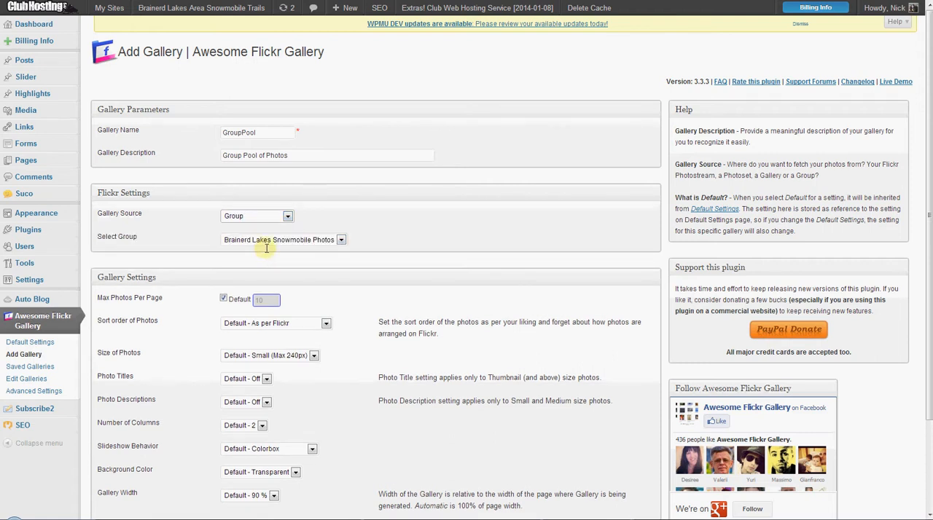
{"action": "left_click", "coordinate": [274, 241]}
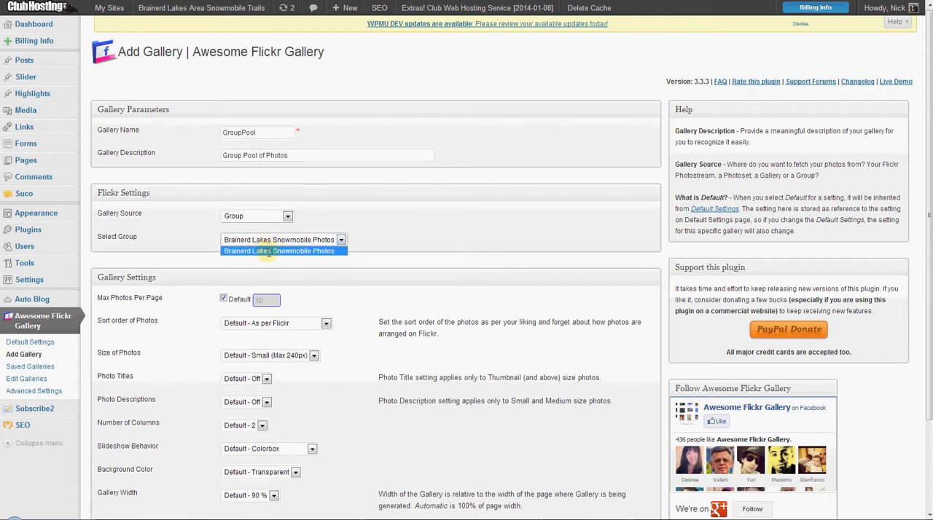
{"action": "left_click", "coordinate": [268, 250]}
{"action": "left_click", "coordinate": [269, 242]}
{"action": "left_click", "coordinate": [268, 251]}
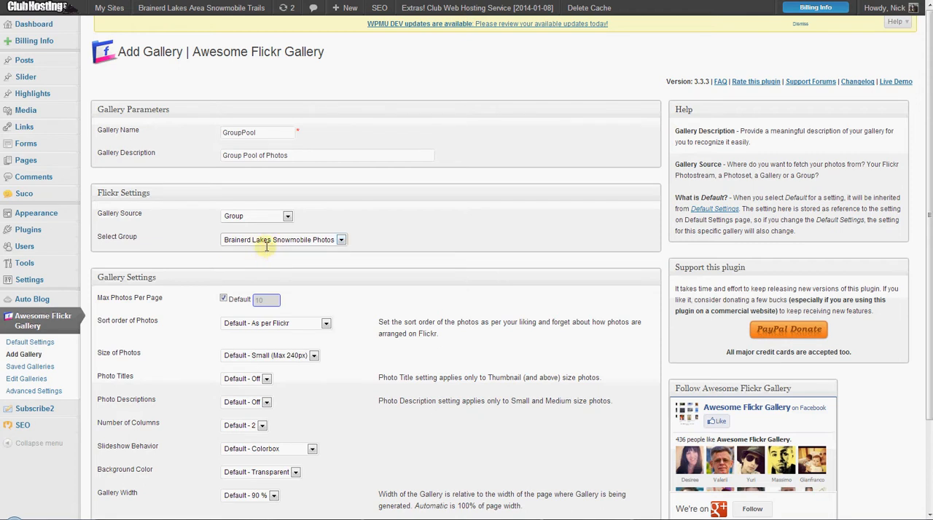
Add the gallery with its default display settings and copy the shortcode [AFG_gallery id='1'].
{"action": "scroll", "coordinate": [251, 266], "scroll_direction": "down", "scroll_amount": 2}
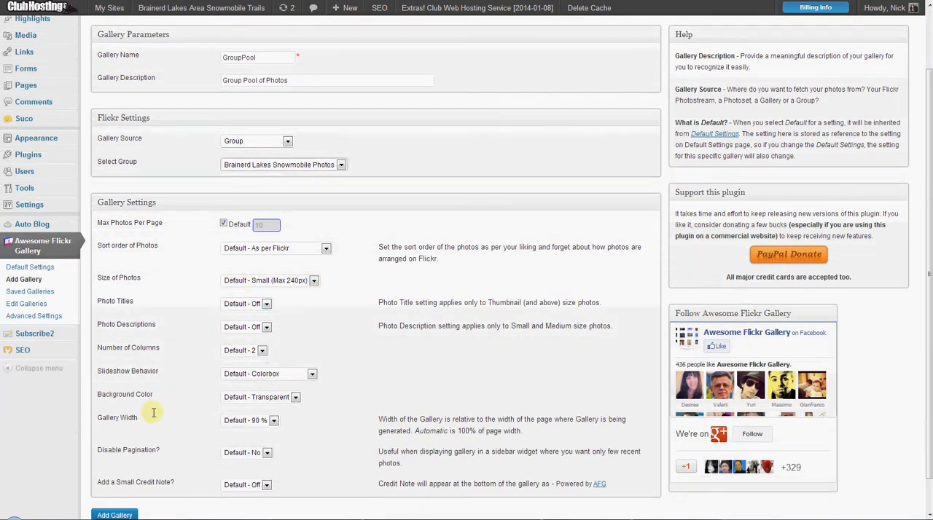
{"action": "scroll", "coordinate": [169, 355], "scroll_direction": "down", "scroll_amount": 1}
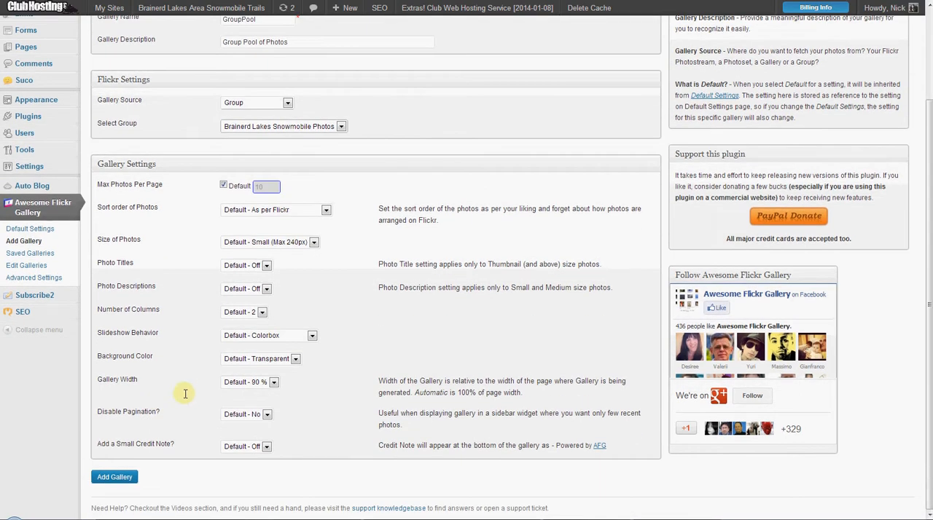
{"action": "left_click", "coordinate": [114, 476]}
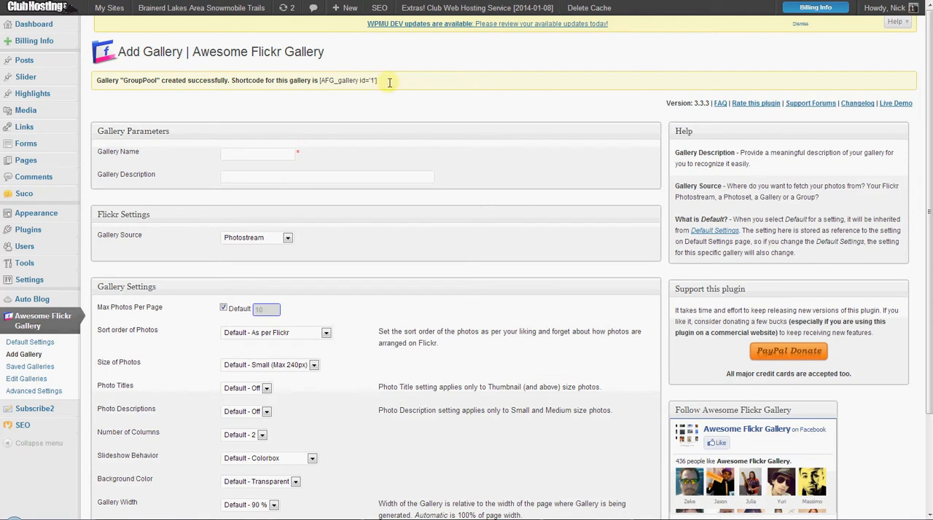
{"action": "left_click_drag", "start_coordinate": [379, 80], "coordinate": [323, 80]}
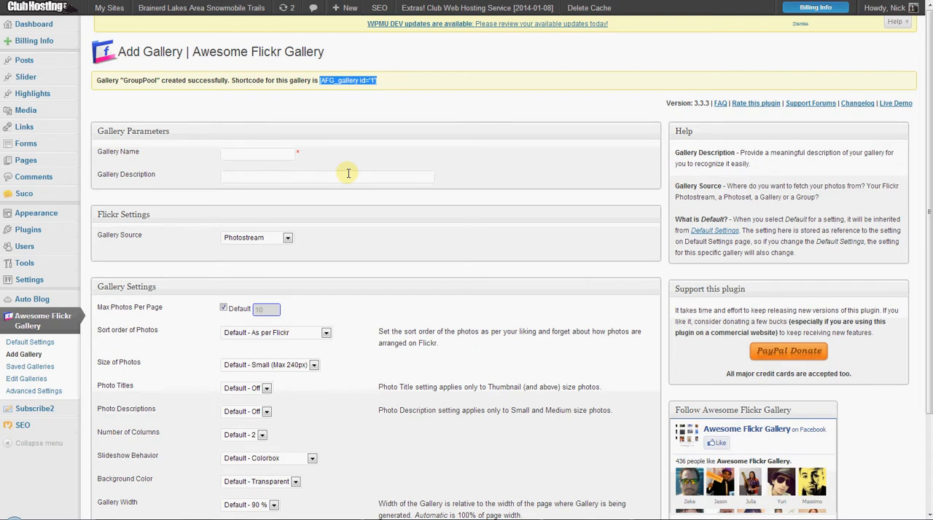
{"action": "scroll", "coordinate": [301, 206], "scroll_direction": "down", "scroll_amount": 3}
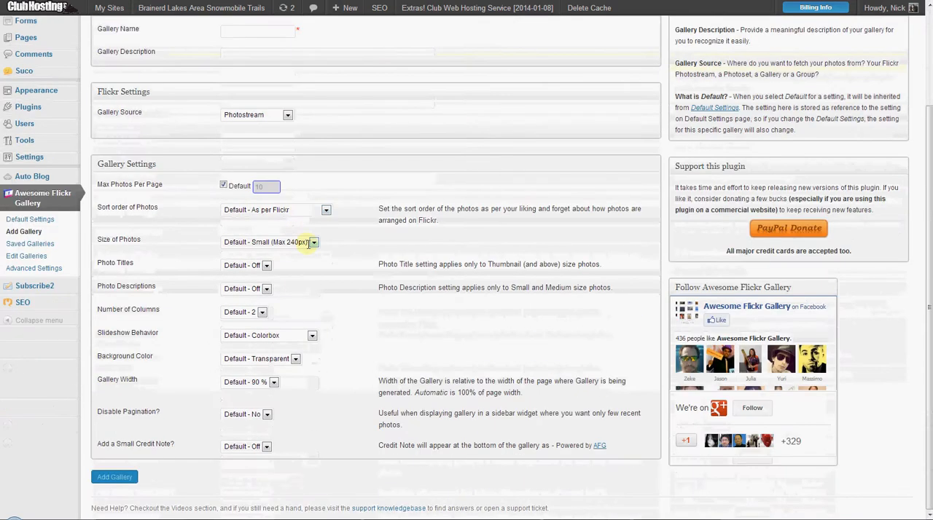
{"action": "scroll", "coordinate": [212, 156], "scroll_direction": "up", "scroll_amount": 3}
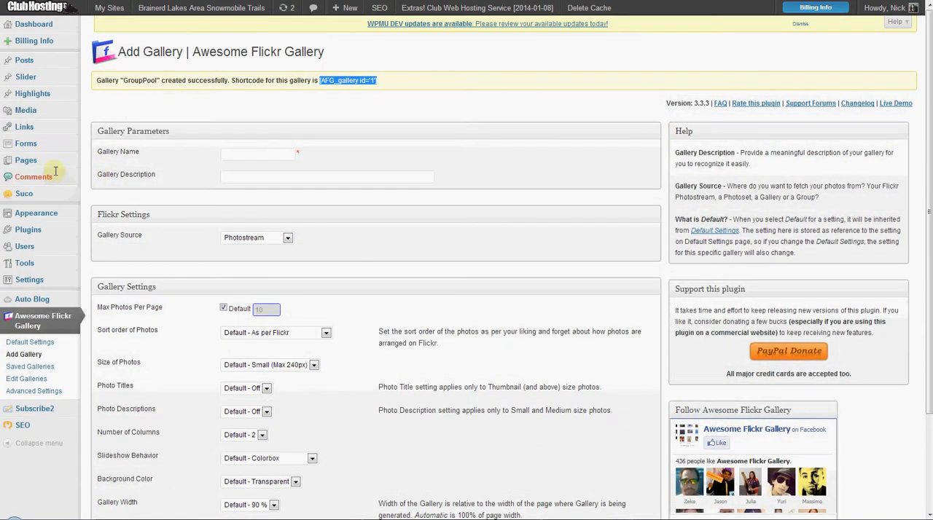
Open the Photos page for editing and paste the gallery shortcode on a new line below the Flickr group link.
{"action": "left_click", "coordinate": [30, 160]}
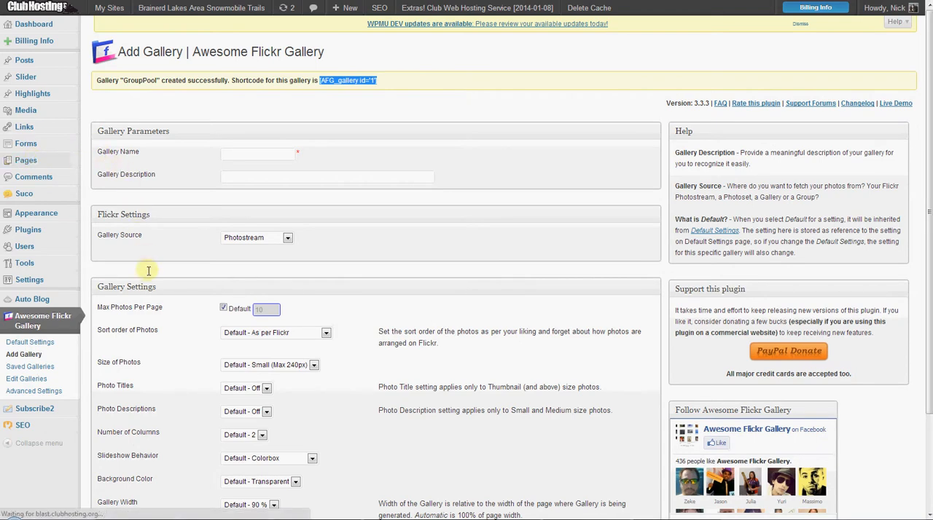
{"action": "scroll", "coordinate": [125, 204], "scroll_direction": "down", "scroll_amount": 3}
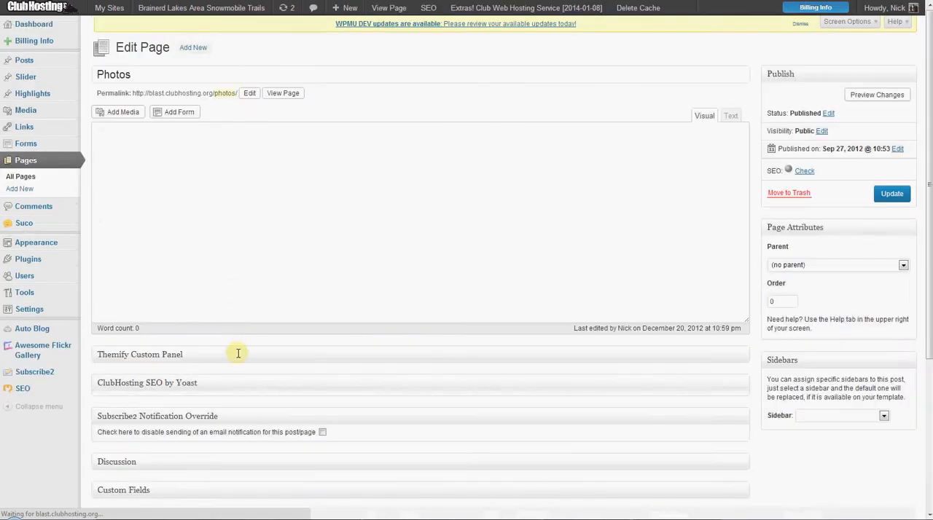
{"action": "left_click", "coordinate": [382, 212]}
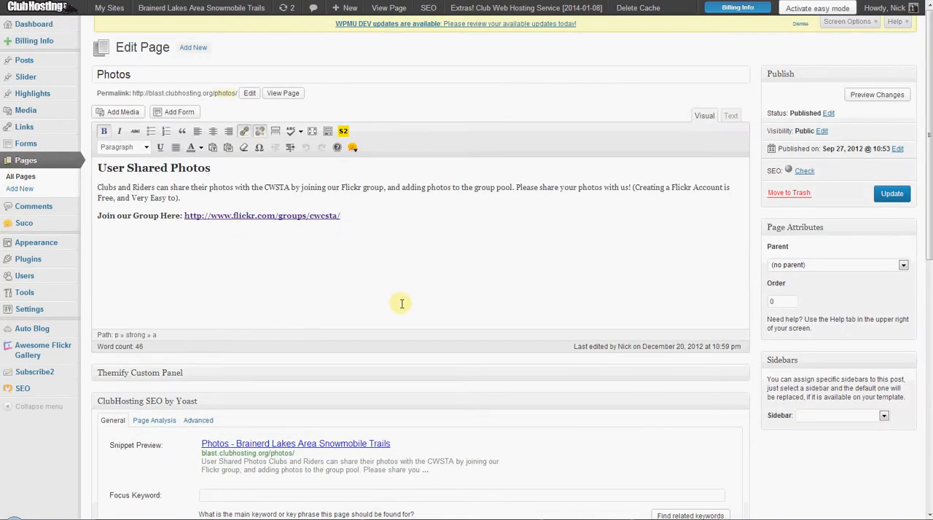
{"action": "key", "text": "Return"}
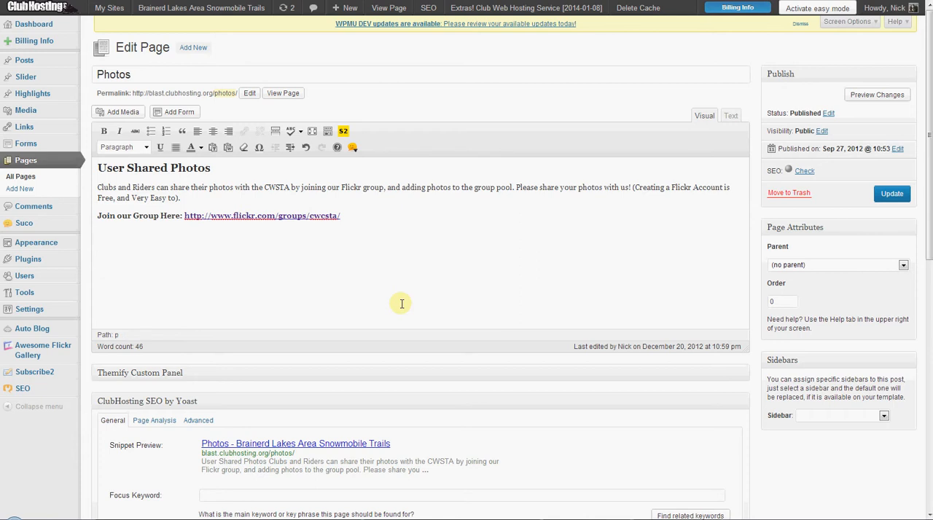
{"action": "type", "text": "[AFG_gallery id='1']"}
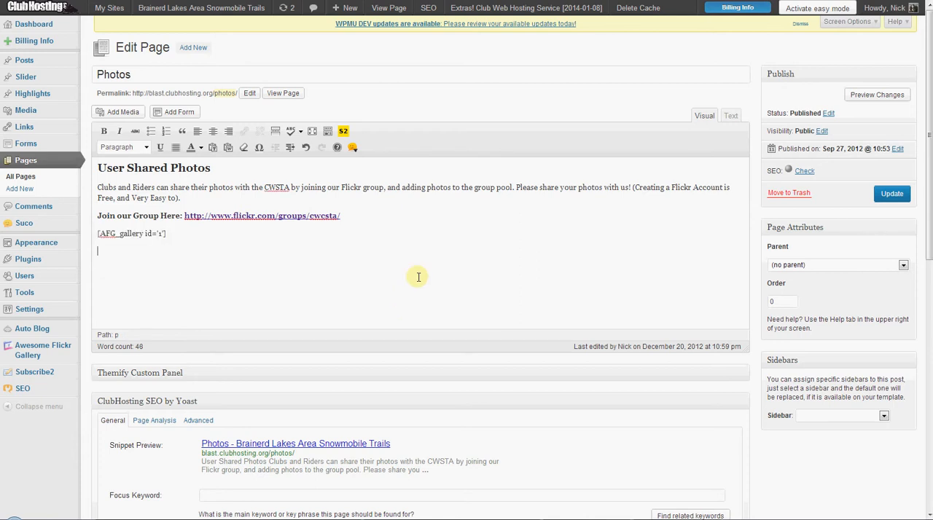
{"action": "key", "text": "Return"}
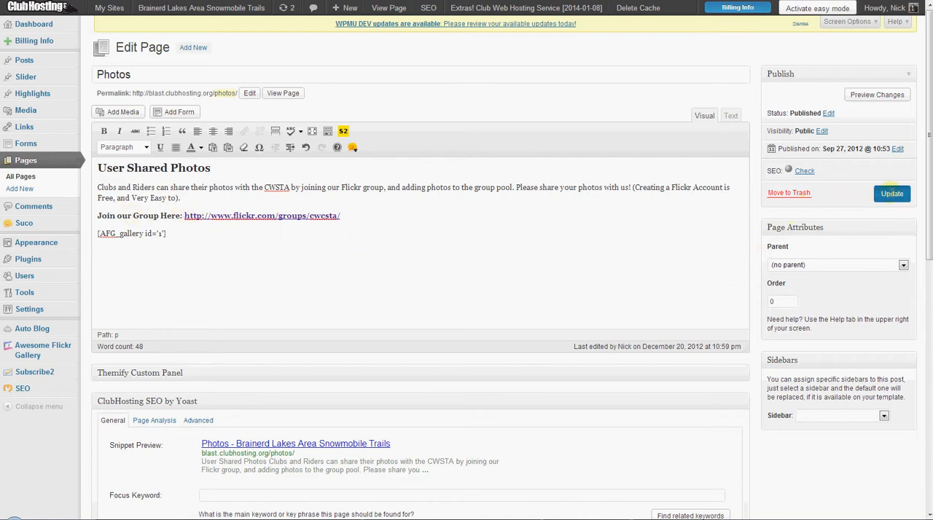
Update the Photos page and preview the changes.
{"action": "left_click", "coordinate": [892, 193]}
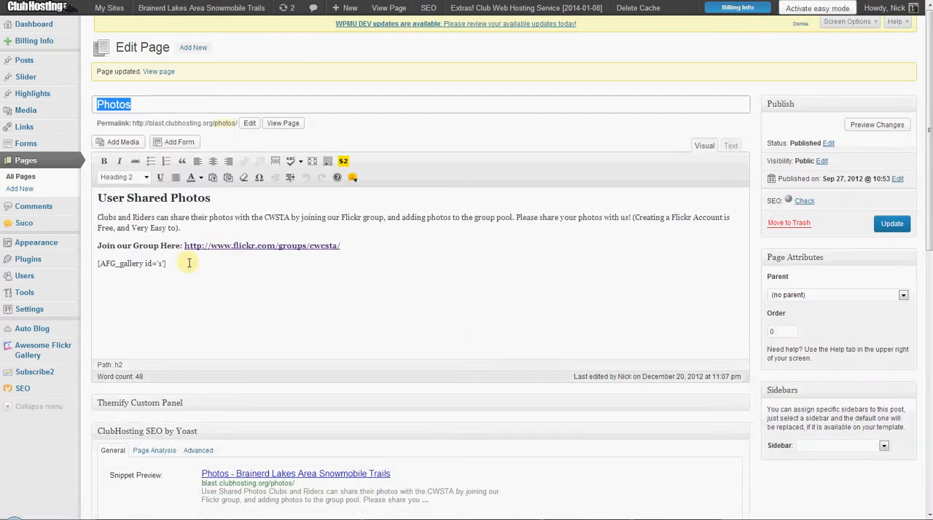
{"action": "left_click", "coordinate": [869, 126]}
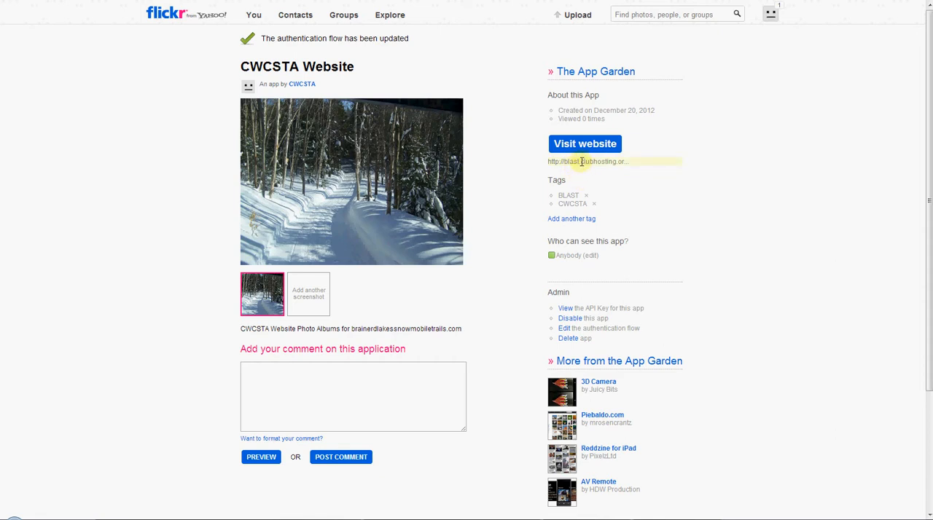
Switch to the CWCSTA Website app page on Flickr and open its authentication flow for editing.
{"action": "left_click", "coordinate": [562, 328]}
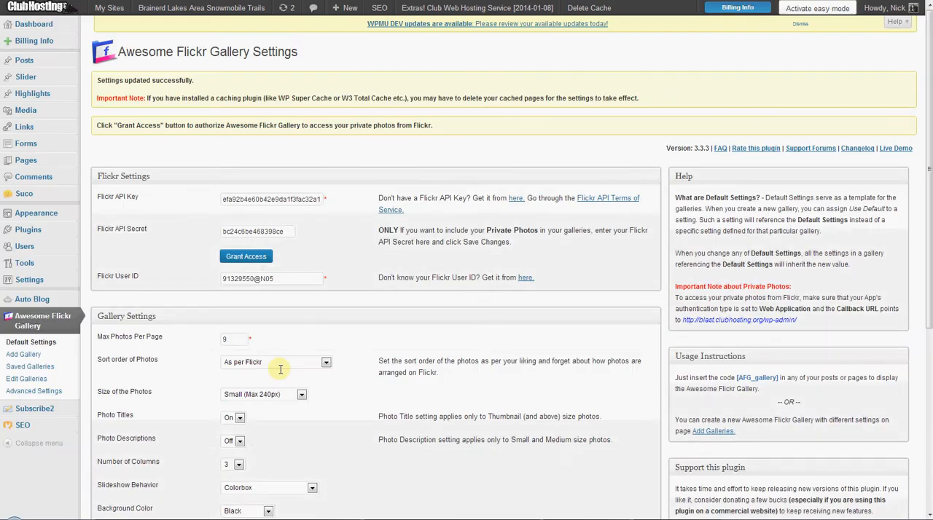
Grant the gallery plugin access to private Flickr photos and authorize the CWCSTA Website link on Flickr.
{"action": "left_click", "coordinate": [246, 257]}
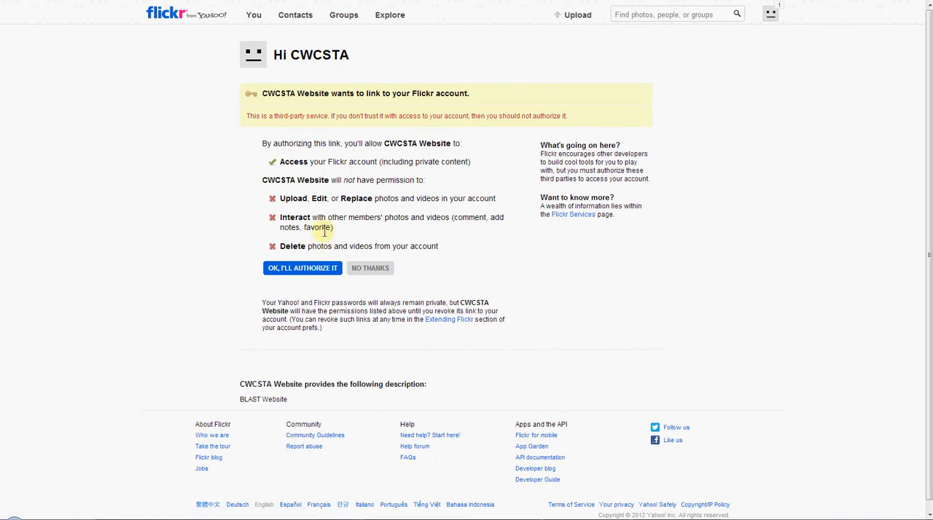
{"action": "left_click", "coordinate": [309, 268]}
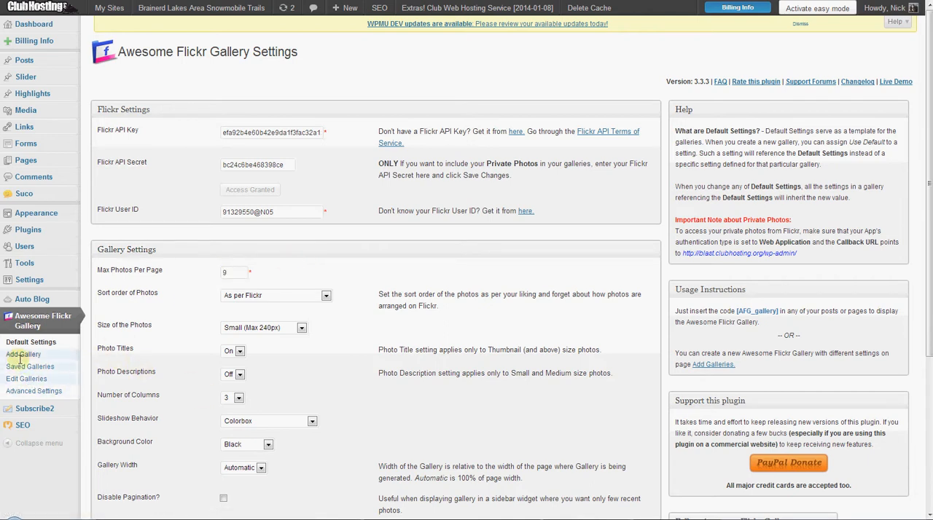
Examine the gallery source choices for a new gallery and look through the published gallery on the Photos page.
{"action": "left_click", "coordinate": [50, 353]}
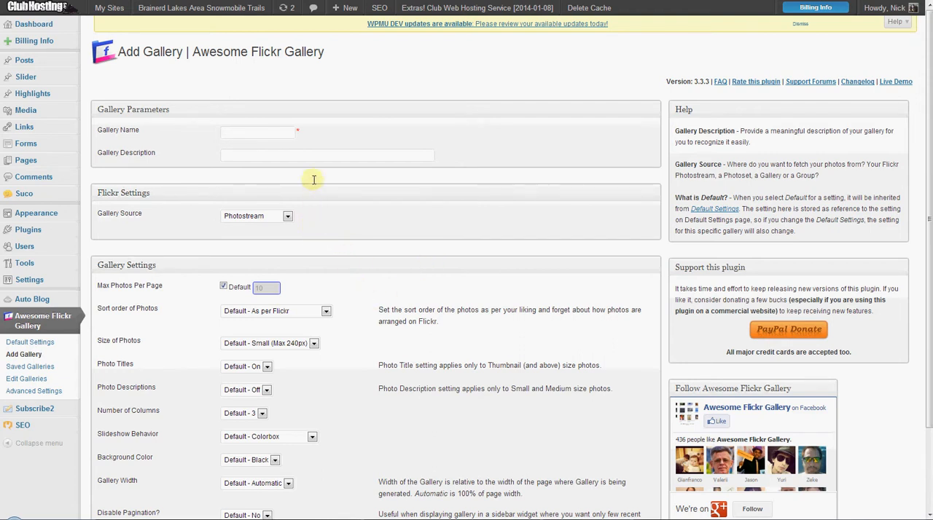
{"action": "left_click", "coordinate": [269, 217]}
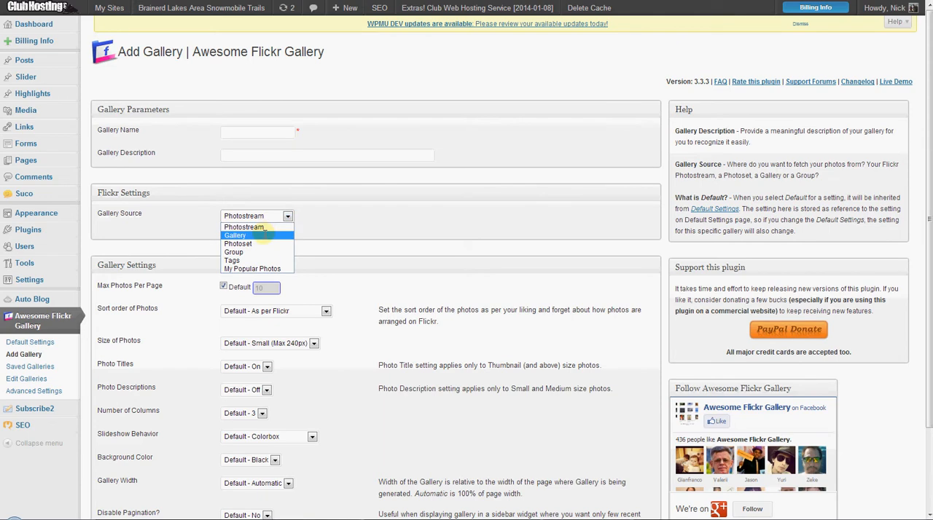
{"action": "left_click", "coordinate": [241, 236]}
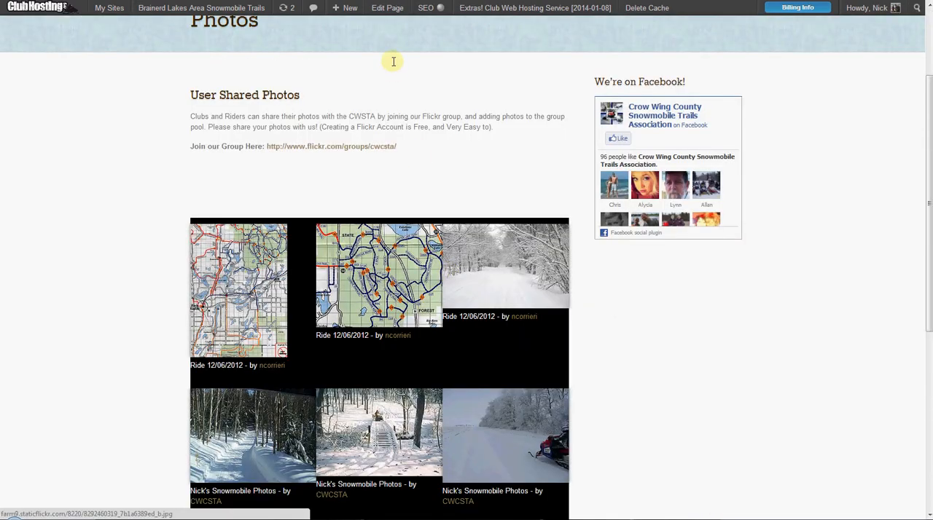
{"action": "scroll", "coordinate": [414, 183], "scroll_direction": "down", "scroll_amount": 3}
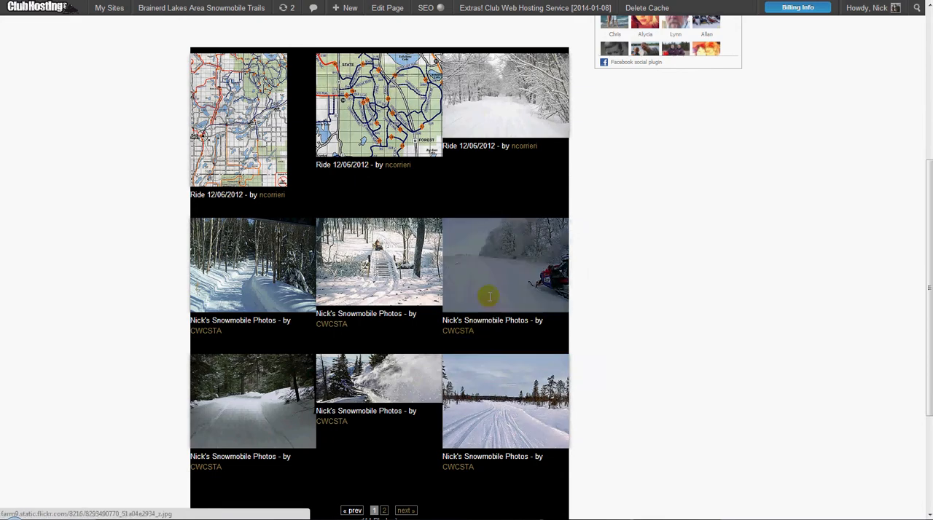
{"action": "scroll", "coordinate": [284, 30], "scroll_direction": "up", "scroll_amount": 5}
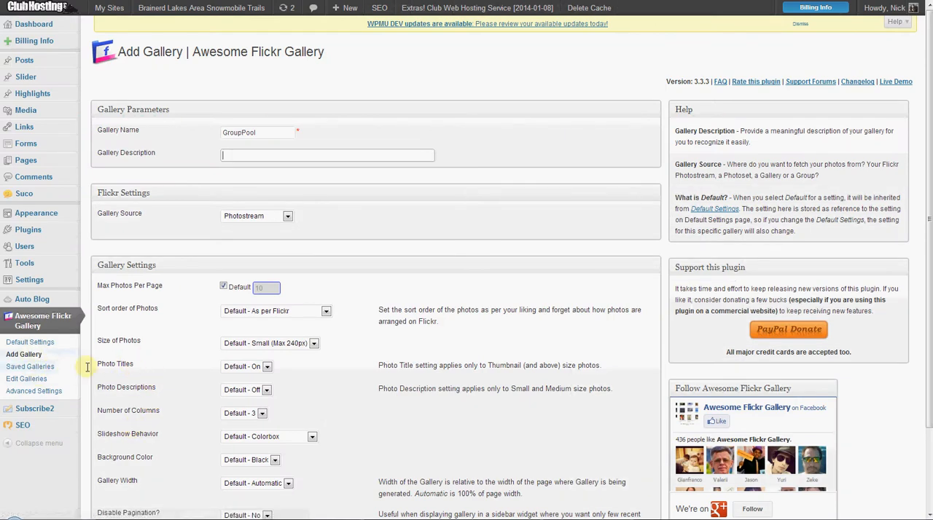
Open the plugin's default settings, keeping the photo titles On and the photo size at Small (Max 240px).
{"action": "left_click", "coordinate": [32, 353]}
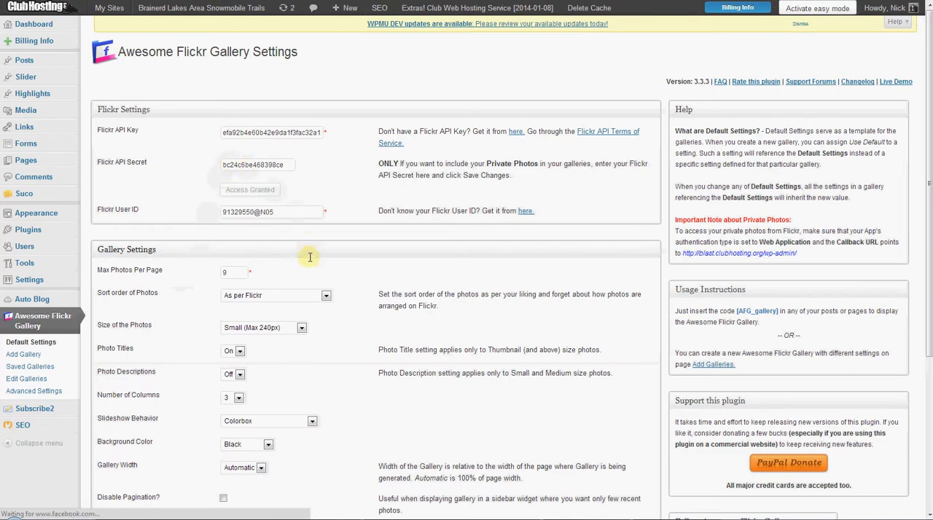
{"action": "scroll", "coordinate": [244, 286], "scroll_direction": "down", "scroll_amount": 1}
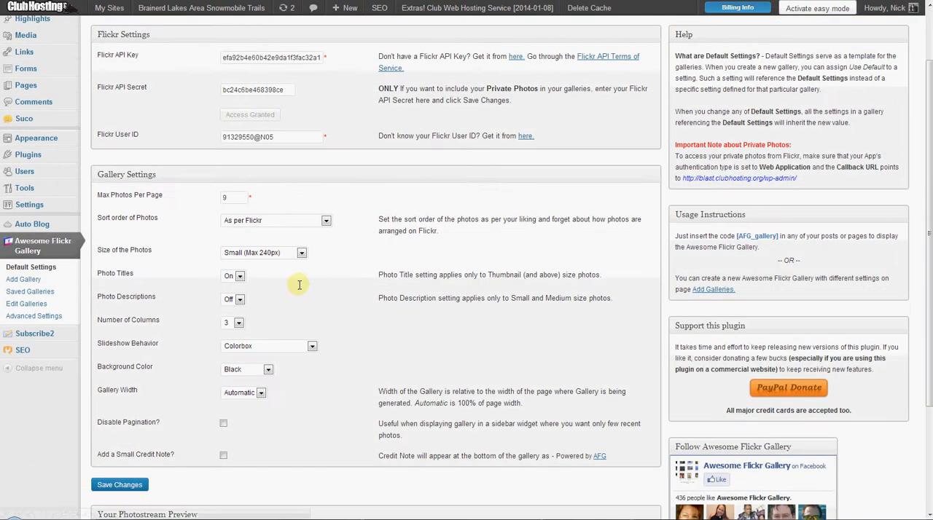
{"action": "left_click", "coordinate": [231, 277]}
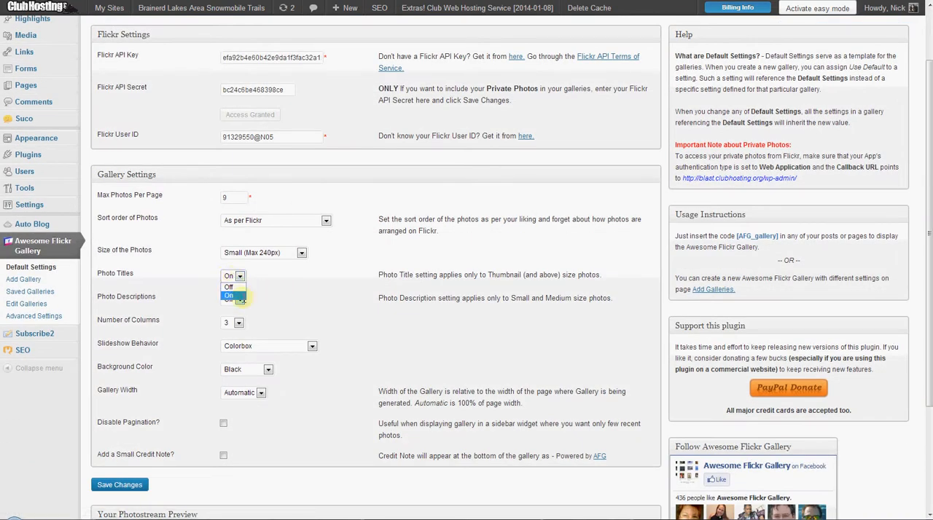
{"action": "left_click", "coordinate": [231, 295]}
{"action": "left_click", "coordinate": [281, 252]}
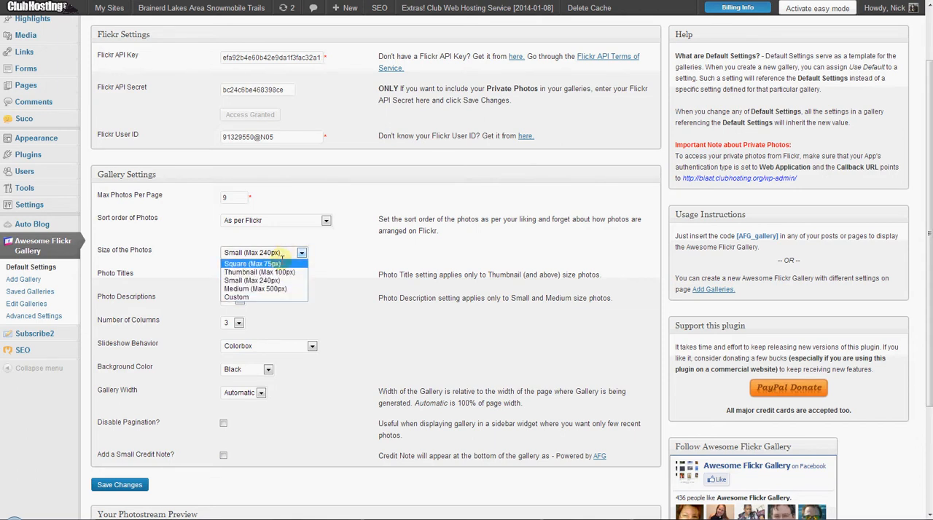
{"action": "left_click", "coordinate": [279, 280]}
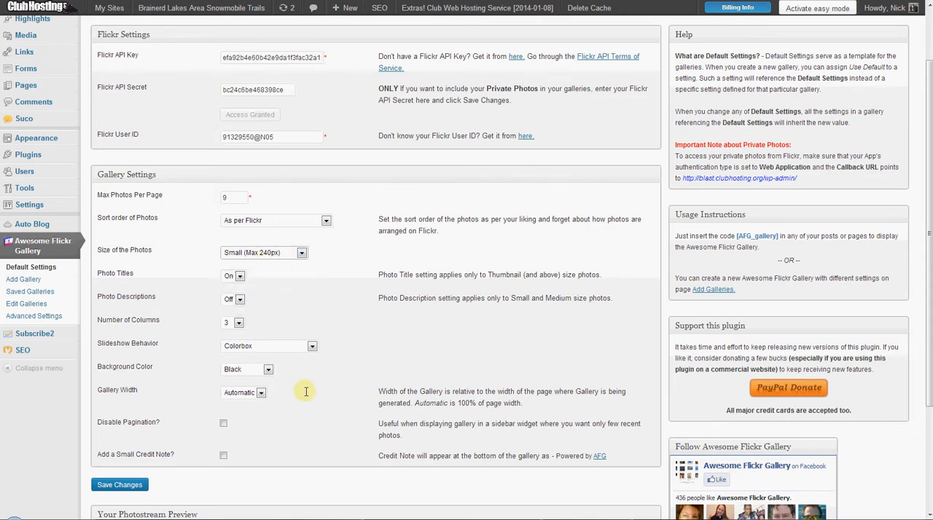
Set the default gallery width to 90 % and the background color to Transparent, keep the Colorbox slideshow, and save the changes.
{"action": "left_click", "coordinate": [246, 392]}
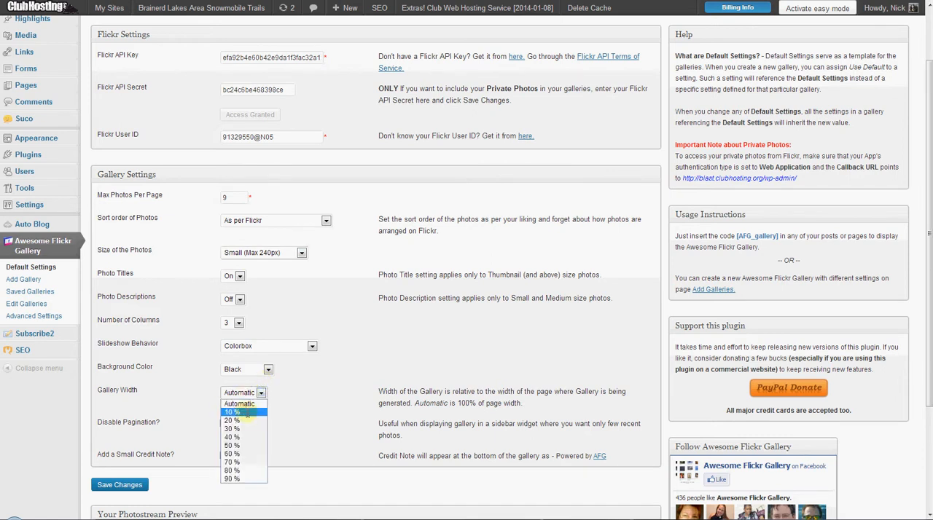
{"action": "left_click", "coordinate": [233, 479]}
{"action": "left_click", "coordinate": [237, 370]}
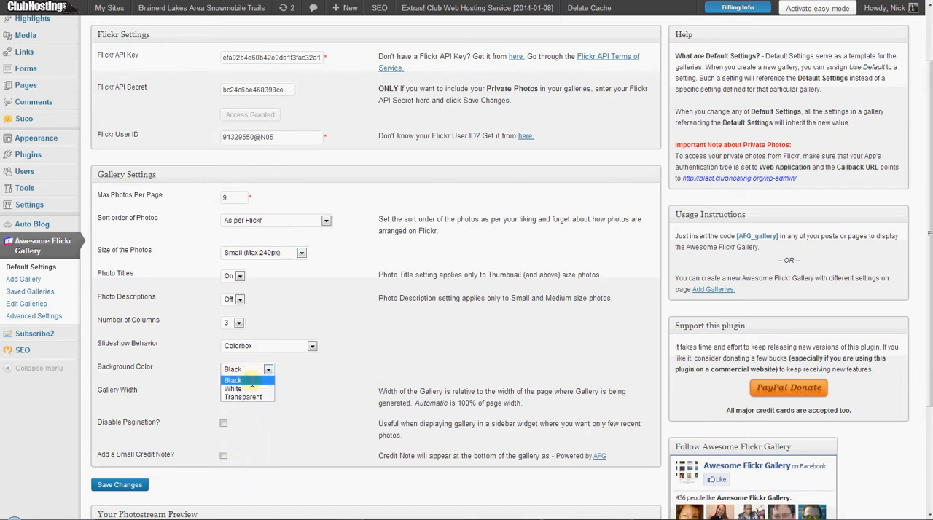
{"action": "left_click", "coordinate": [256, 397]}
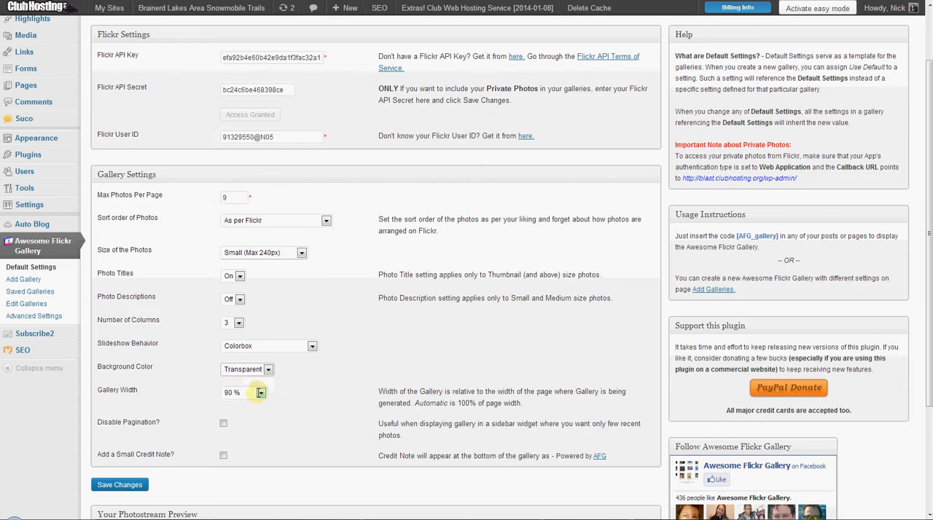
{"action": "left_click", "coordinate": [269, 348]}
{"action": "left_click", "coordinate": [270, 349]}
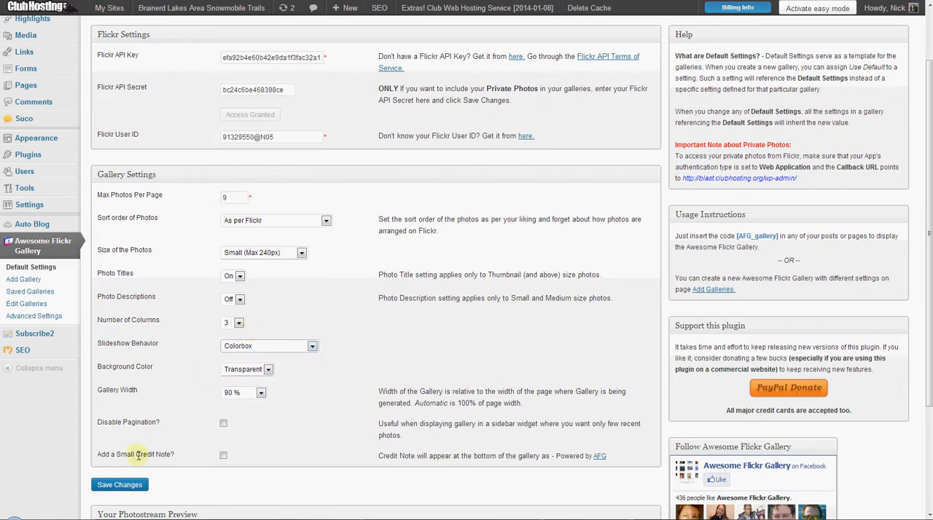
{"action": "left_click", "coordinate": [121, 484]}
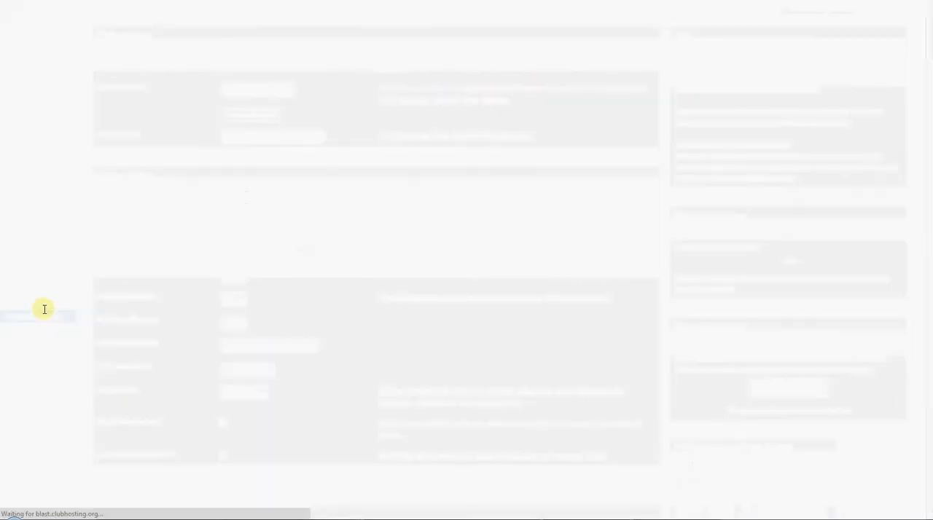
Review the group gallery's own settings in the gallery editor and check the restyled gallery on the Photos page.
{"action": "left_click", "coordinate": [22, 380]}
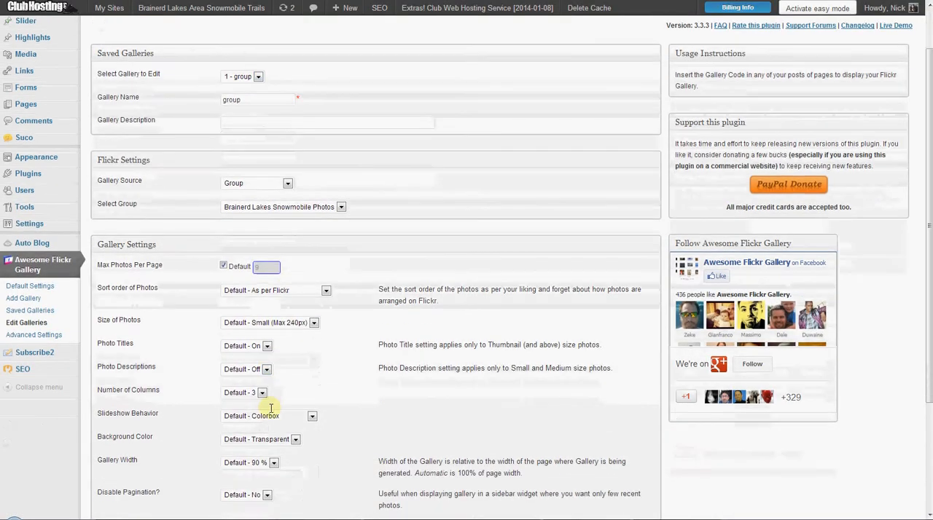
{"action": "scroll", "coordinate": [267, 408], "scroll_direction": "down", "scroll_amount": 3}
{"action": "scroll", "coordinate": [269, 370], "scroll_direction": "down", "scroll_amount": 2}
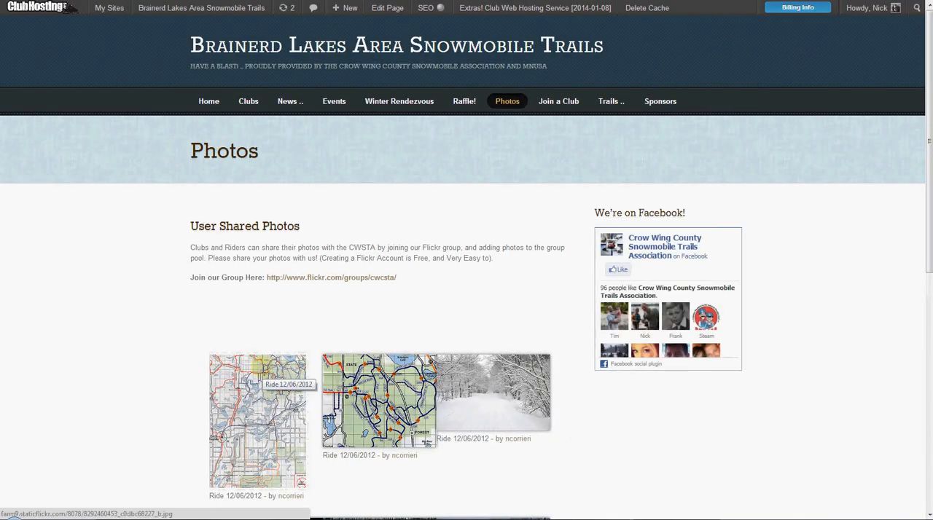
{"action": "scroll", "coordinate": [258, 371], "scroll_direction": "down", "scroll_amount": 3}
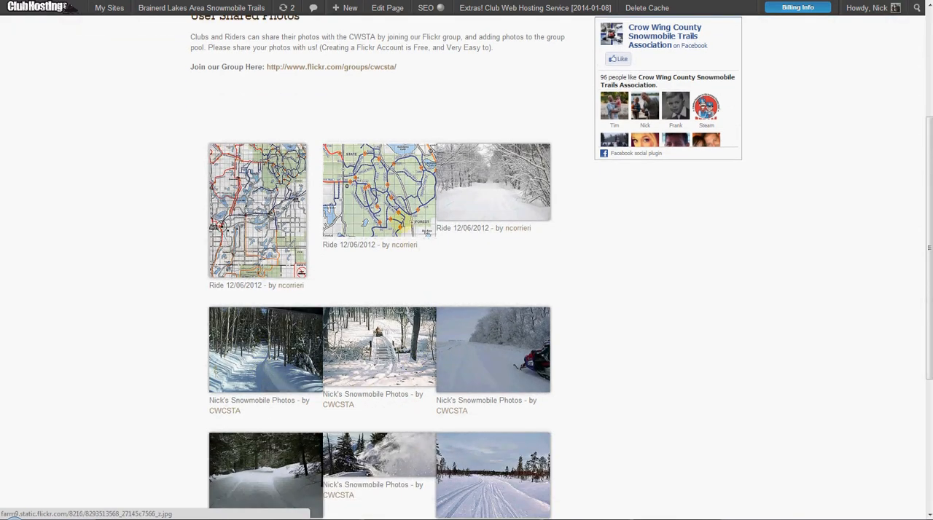
{"action": "scroll", "coordinate": [444, 255], "scroll_direction": "down", "scroll_amount": 1}
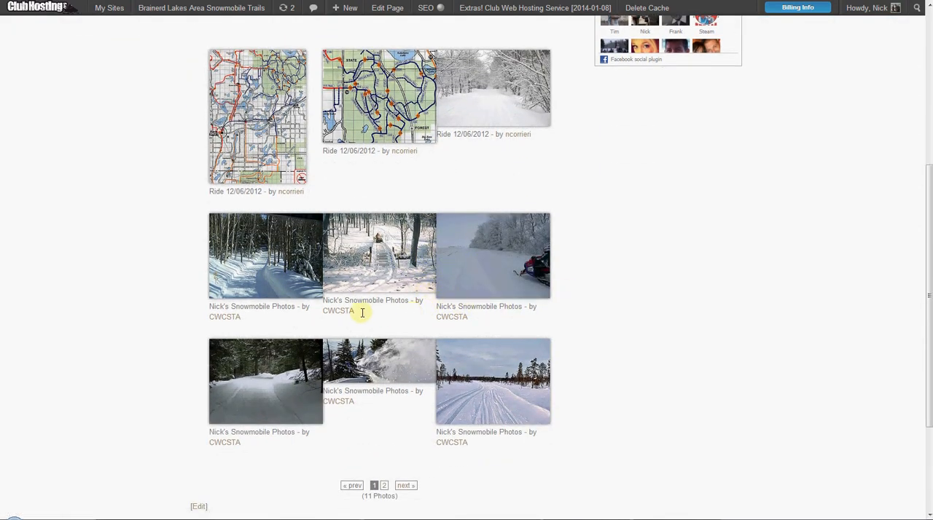
Return to the group gallery's edit page to review its settings and gallery code, and open the plugin's advanced settings.
{"action": "left_click", "coordinate": [182, 1]}
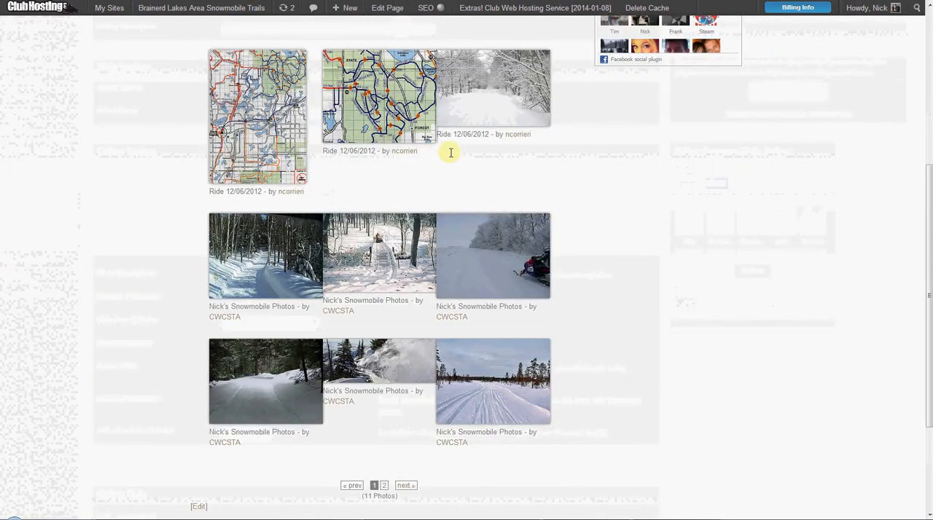
{"action": "scroll", "coordinate": [474, 153], "scroll_direction": "up", "scroll_amount": 5}
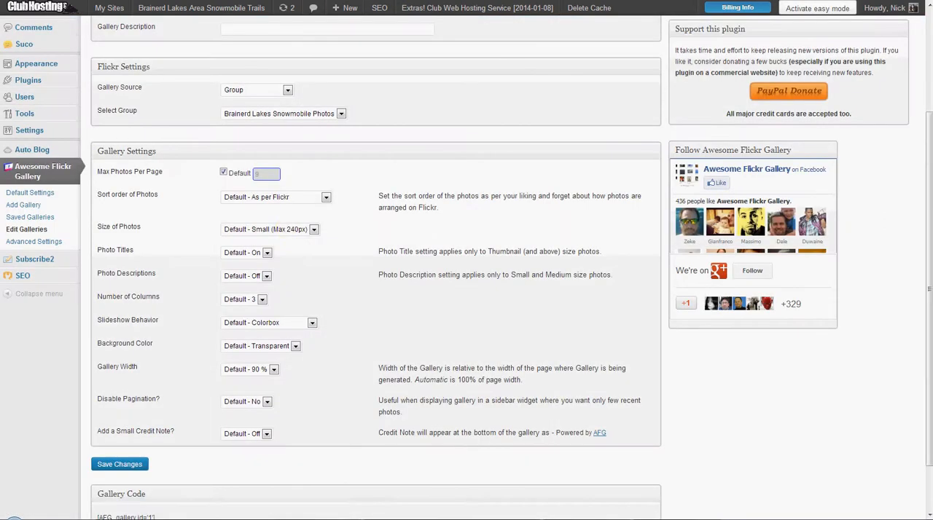
{"action": "scroll", "coordinate": [269, 293], "scroll_direction": "down", "scroll_amount": 2}
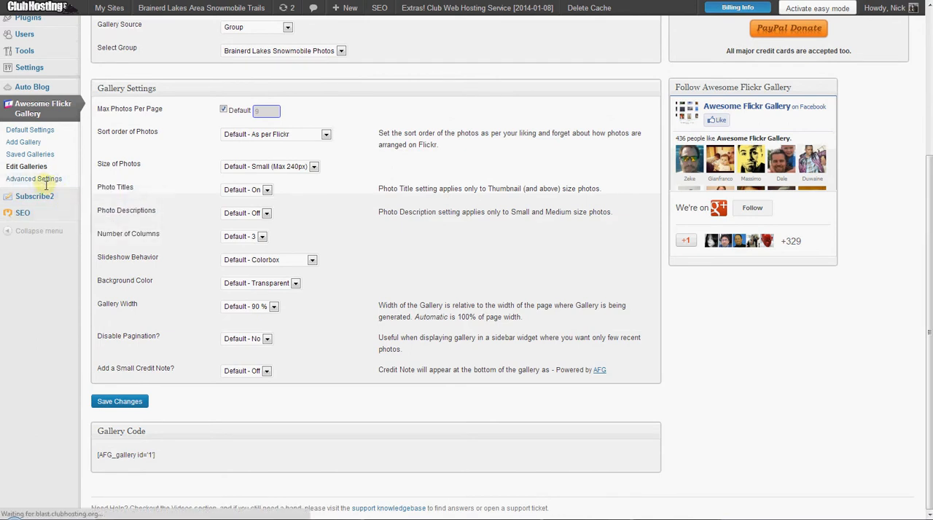
{"action": "left_click", "coordinate": [46, 180]}
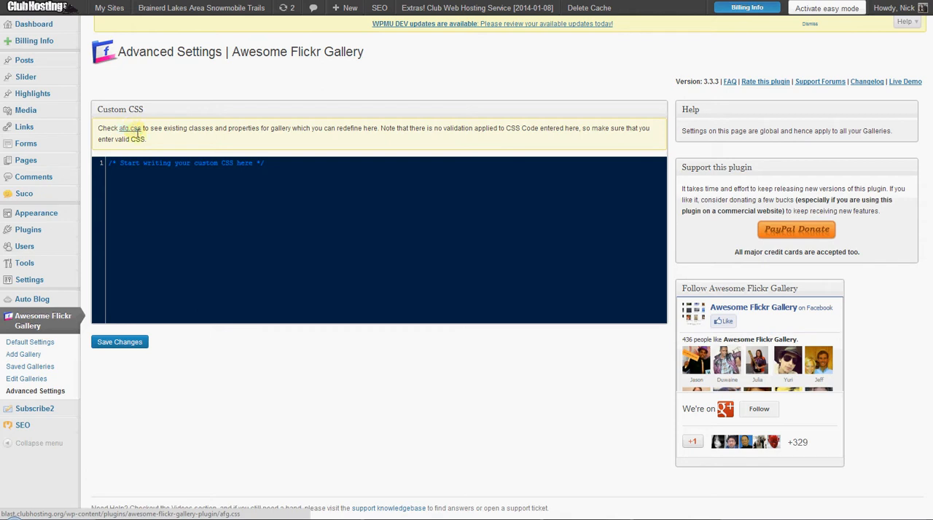
In the default settings, set the photo size to Thumbnail (Max 100px), turn photo titles Off and save the changes.
{"action": "left_click", "coordinate": [48, 344]}
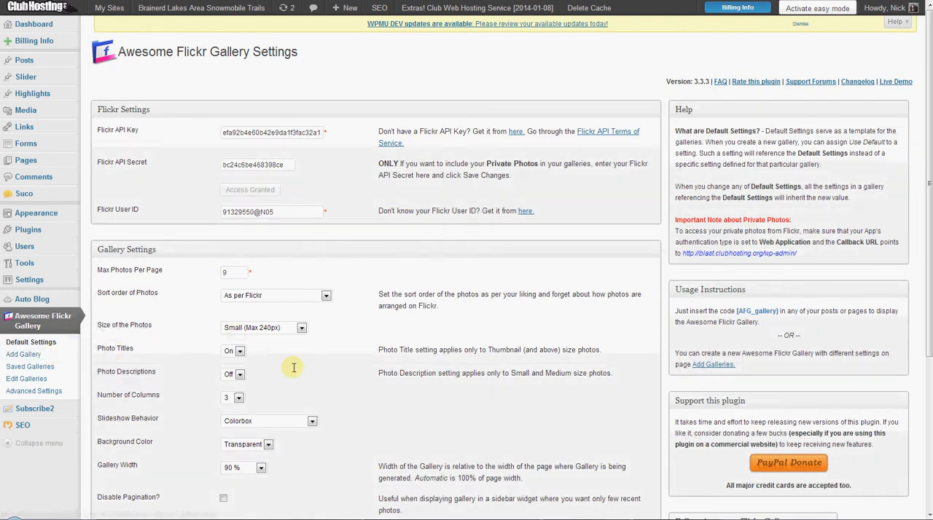
{"action": "left_click", "coordinate": [288, 329]}
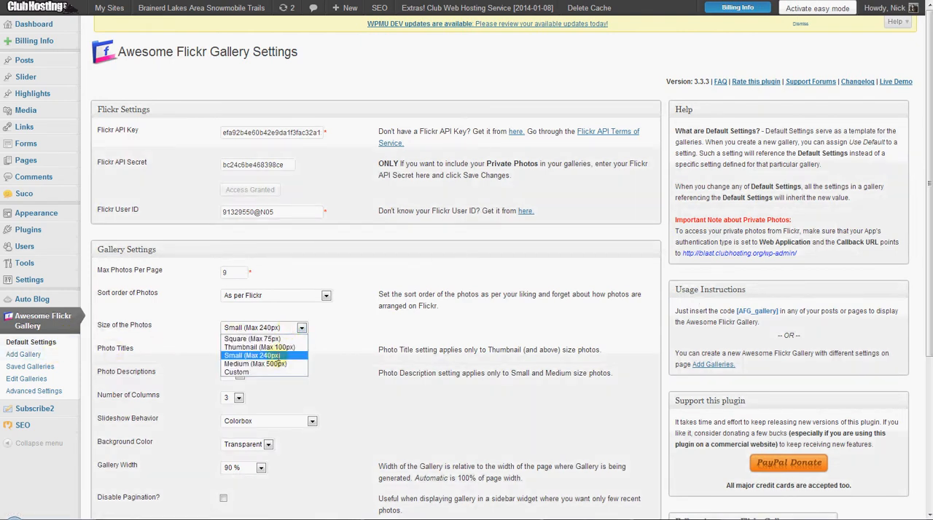
{"action": "left_click", "coordinate": [284, 348]}
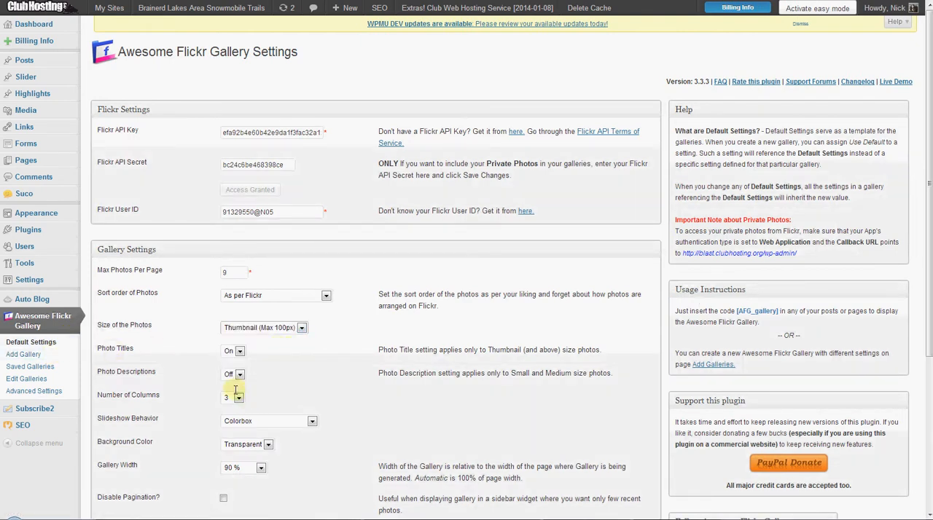
{"action": "left_click", "coordinate": [233, 354]}
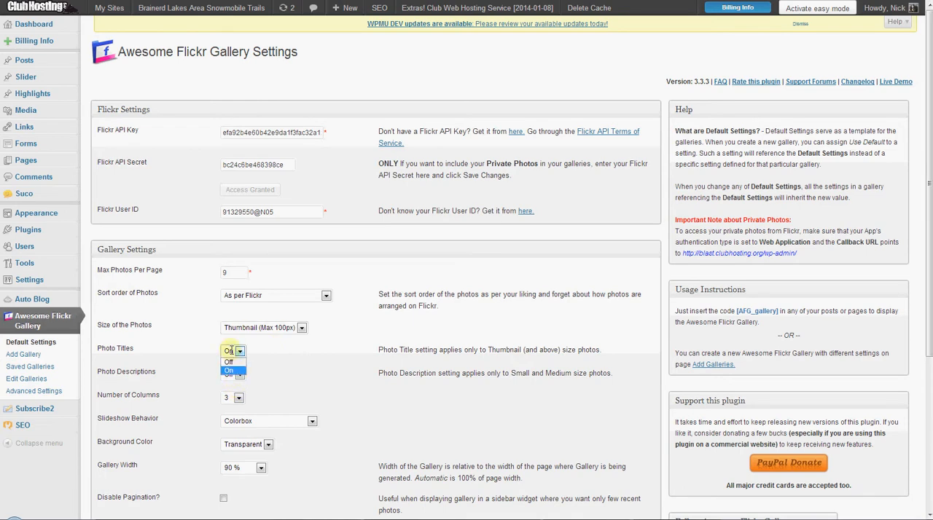
{"action": "left_click", "coordinate": [230, 371]}
{"action": "scroll", "coordinate": [340, 399], "scroll_direction": "down", "scroll_amount": 3}
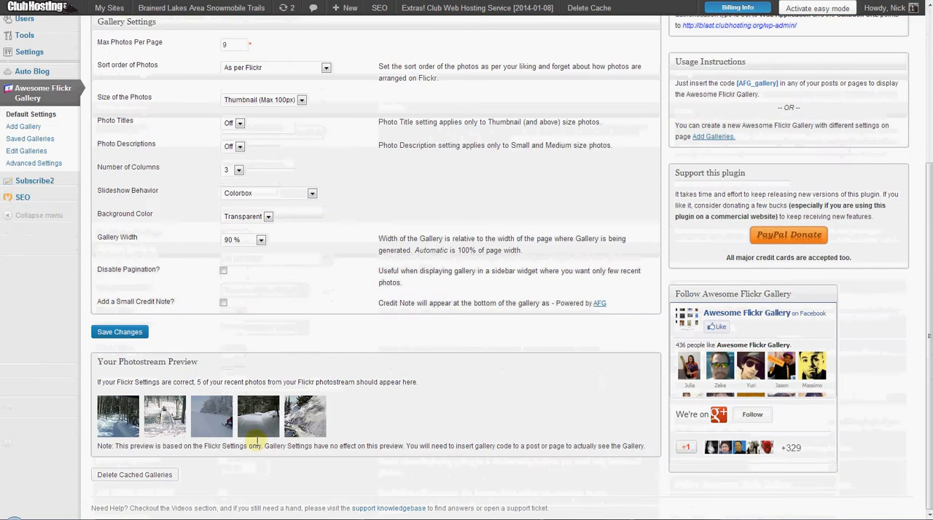
{"action": "left_click", "coordinate": [119, 331]}
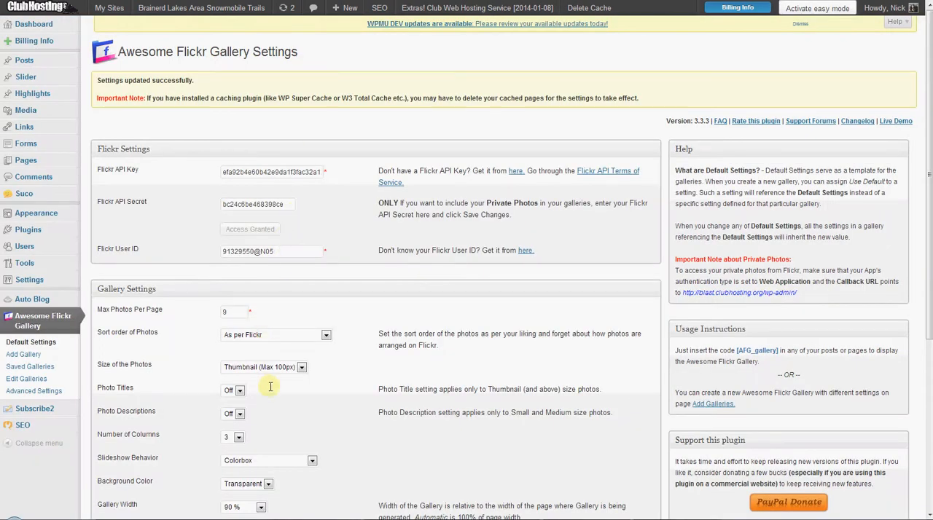
Set the default photo size to Square (Max 75px) and the number of columns to 5, and save the changes.
{"action": "left_click", "coordinate": [264, 368]}
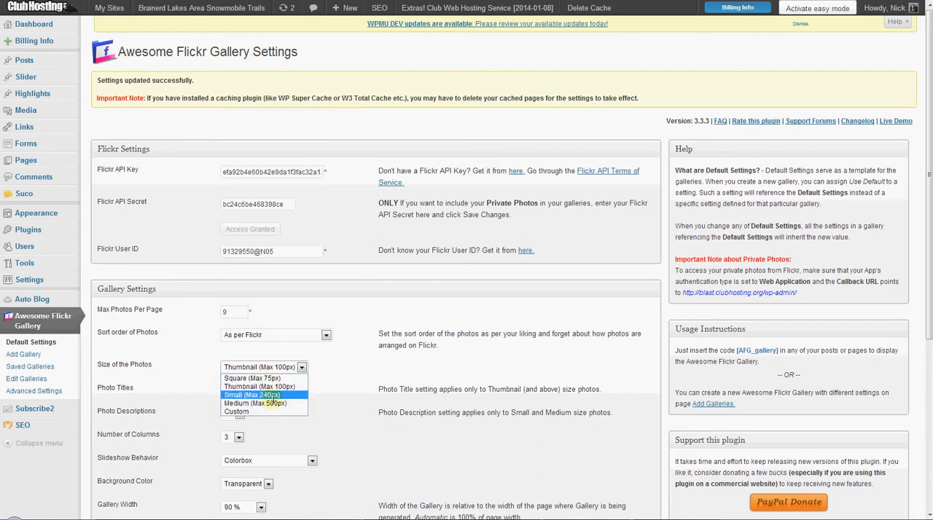
{"action": "left_click", "coordinate": [265, 378]}
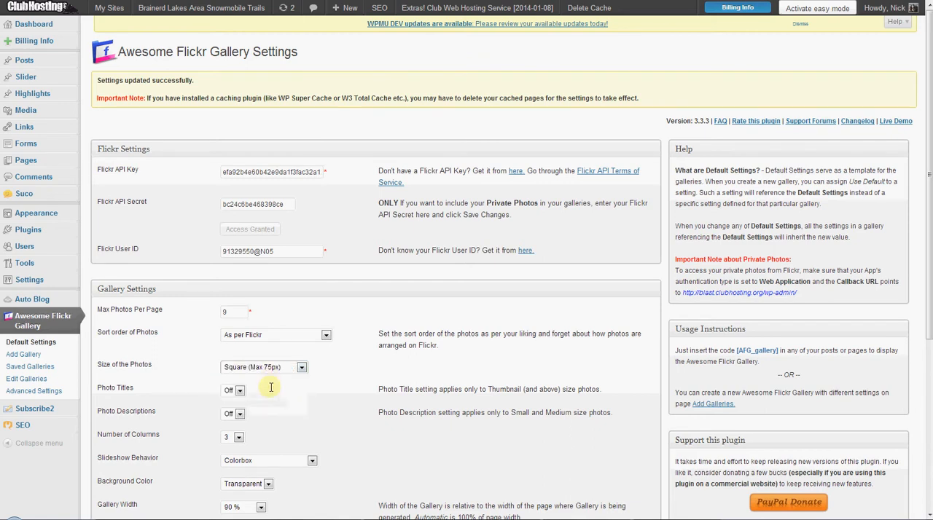
{"action": "scroll", "coordinate": [265, 394], "scroll_direction": "down", "scroll_amount": 5}
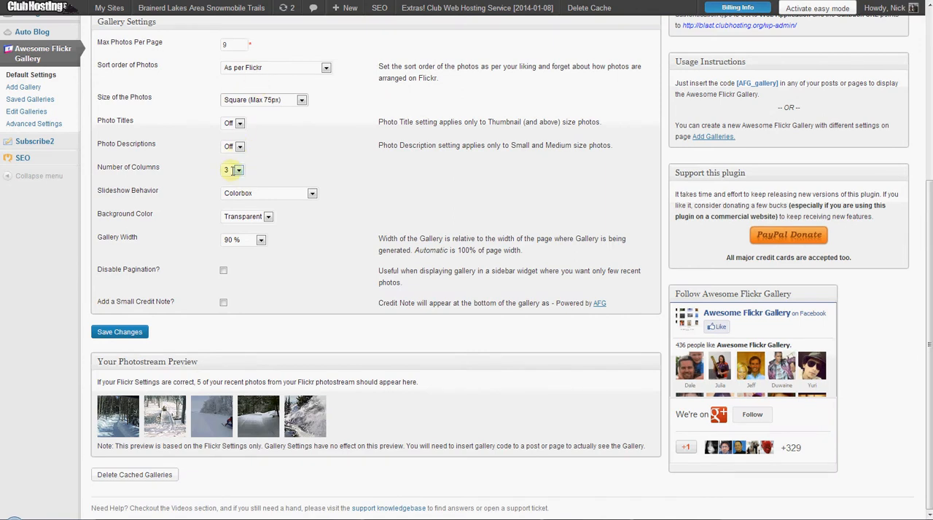
{"action": "left_click", "coordinate": [233, 171]}
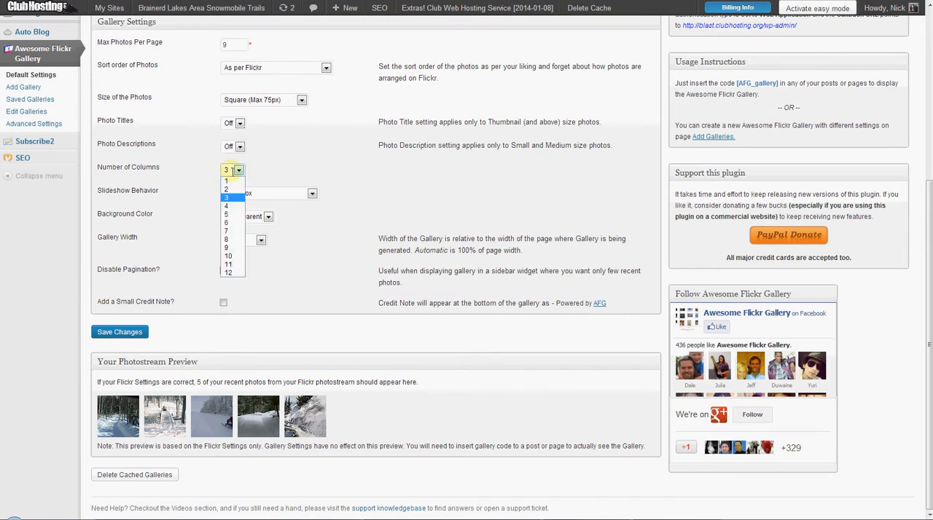
{"action": "left_click", "coordinate": [234, 215]}
{"action": "left_click", "coordinate": [124, 331]}
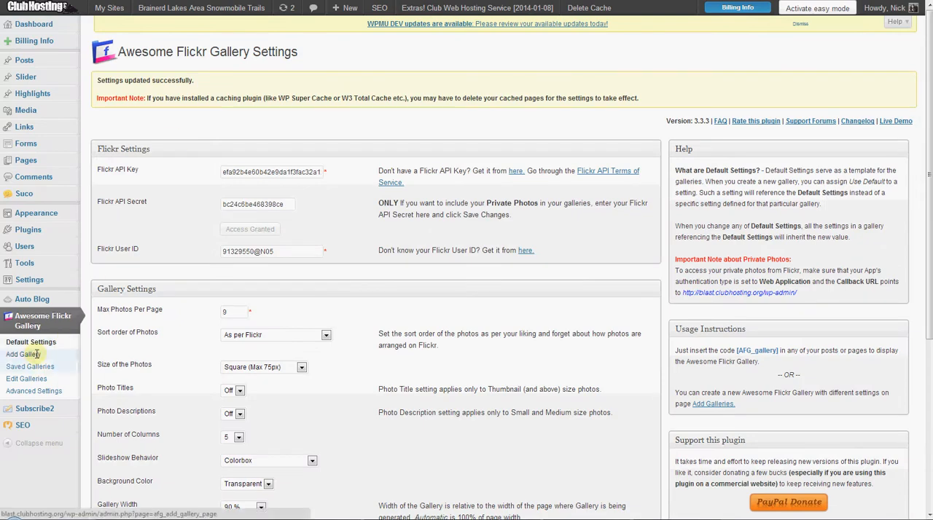
Start a new gallery named ClubRIde1206 with Photoset as its source and Club Ride 12/06 as the photoset.
{"action": "left_click", "coordinate": [35, 354]}
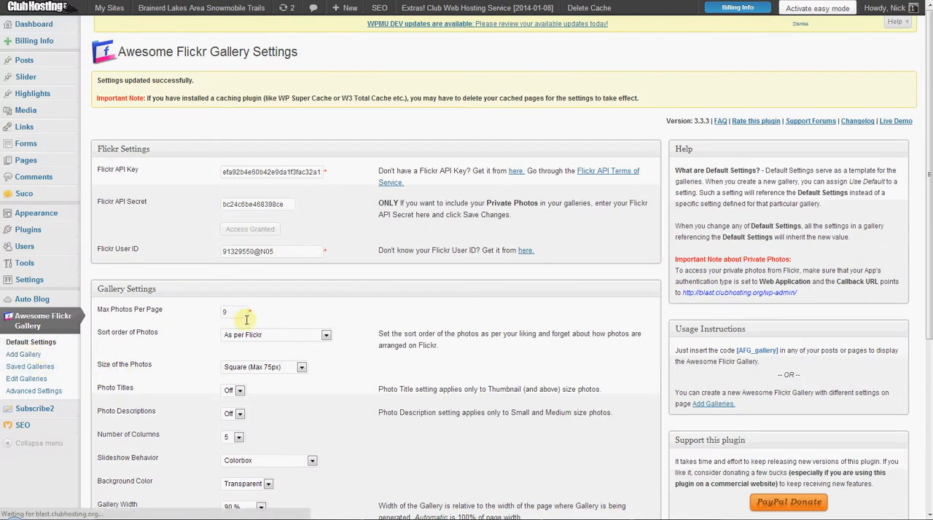
{"action": "left_click", "coordinate": [271, 216]}
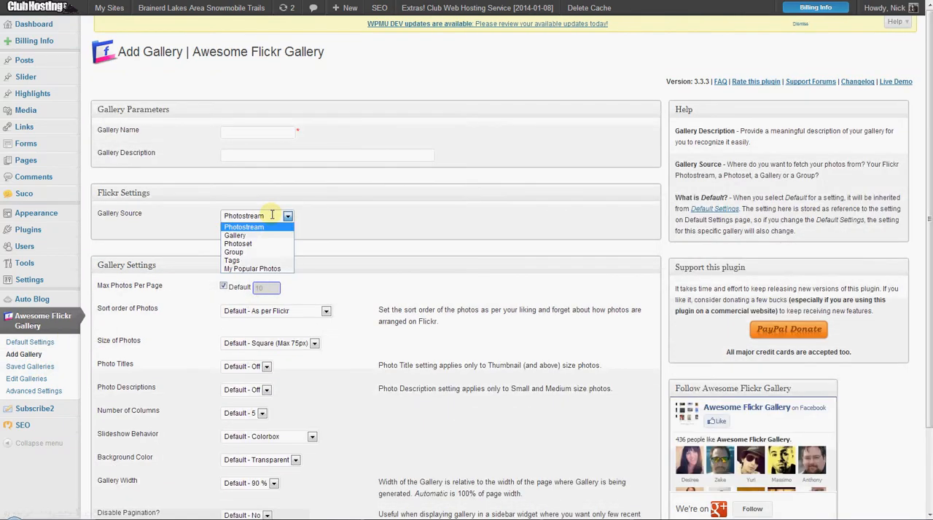
{"action": "left_click", "coordinate": [256, 245]}
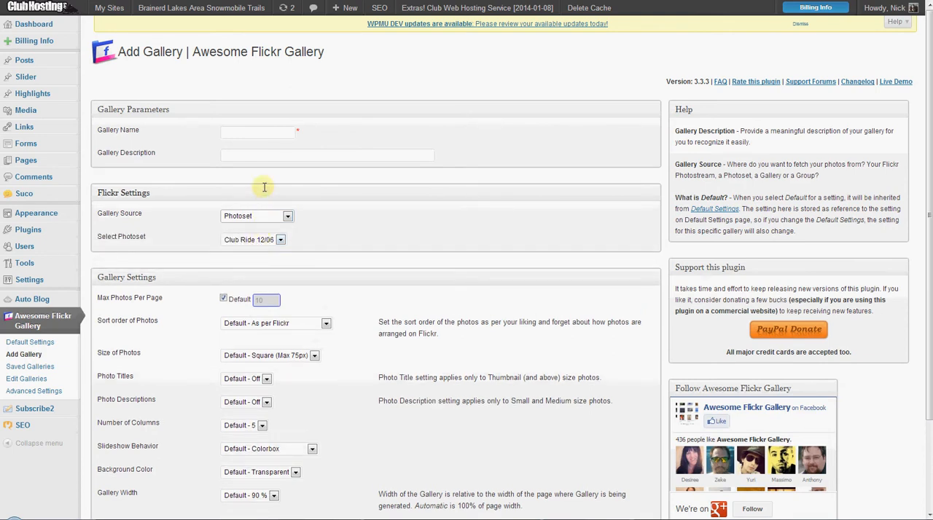
{"action": "left_click", "coordinate": [259, 135]}
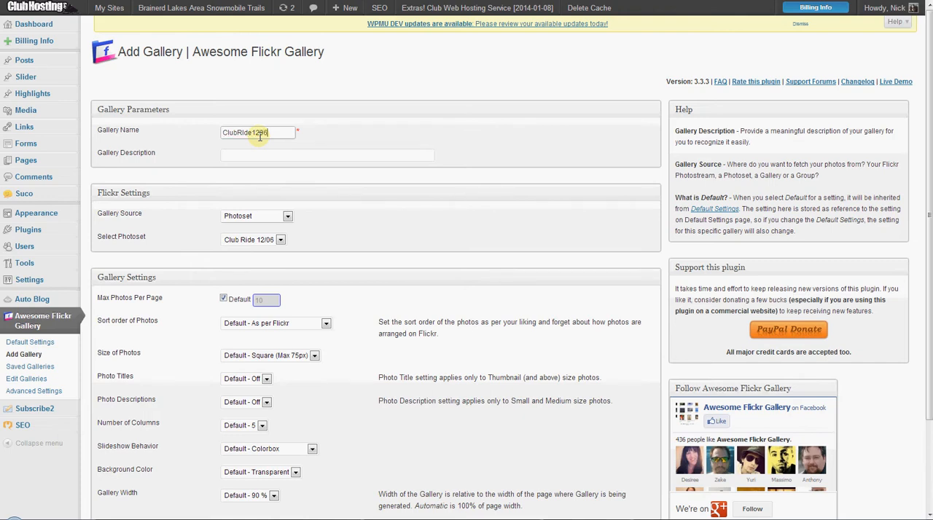
Set the new gallery to a maximum of 1 photo per page and photo size Small (Max 240px), keep the default columns, and add it.
{"action": "scroll", "coordinate": [203, 252], "scroll_direction": "down", "scroll_amount": 1}
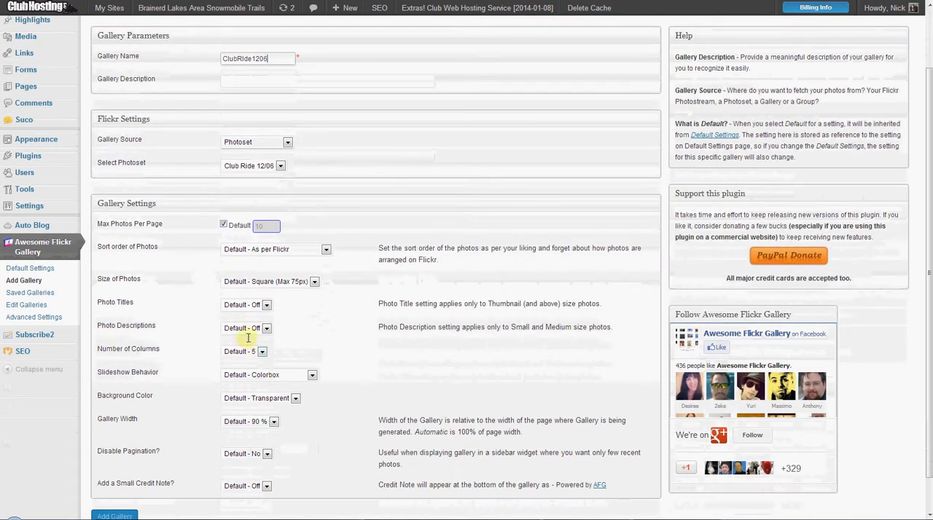
{"action": "left_click", "coordinate": [254, 350]}
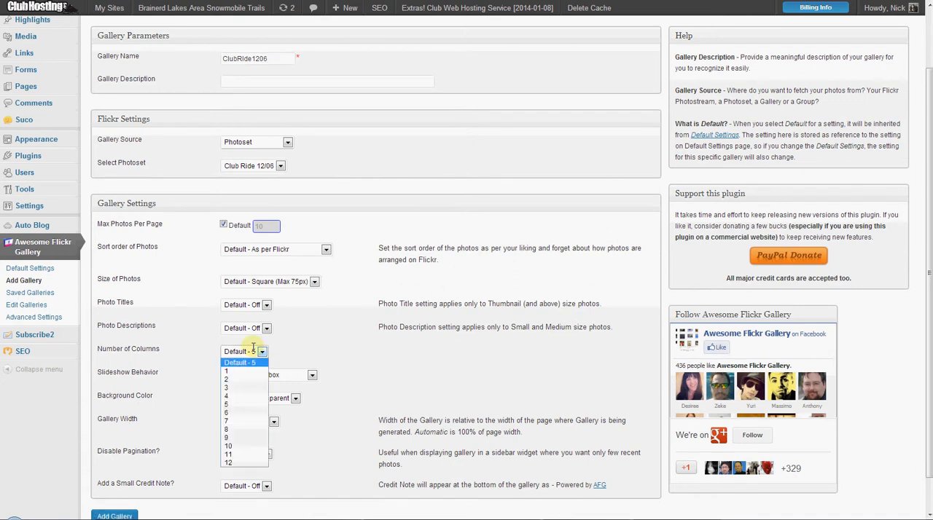
{"action": "left_click", "coordinate": [248, 358]}
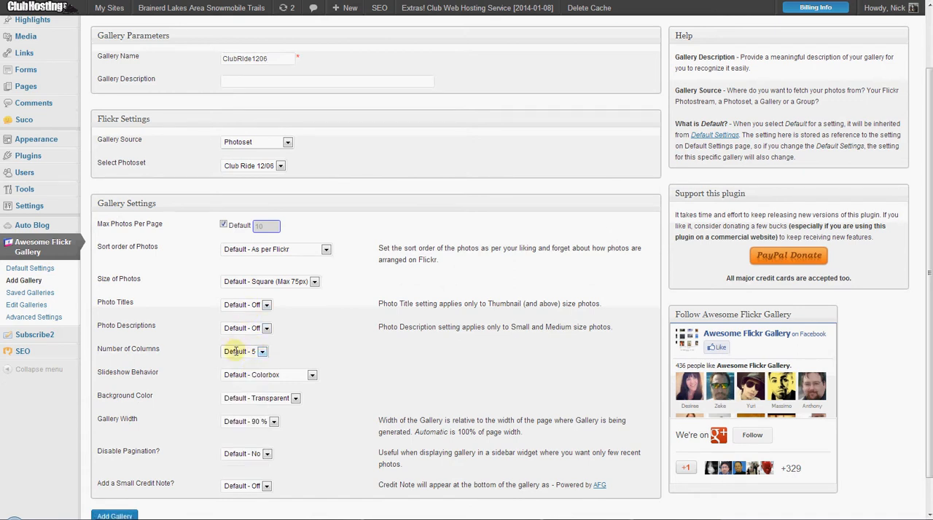
{"action": "left_click", "coordinate": [223, 226]}
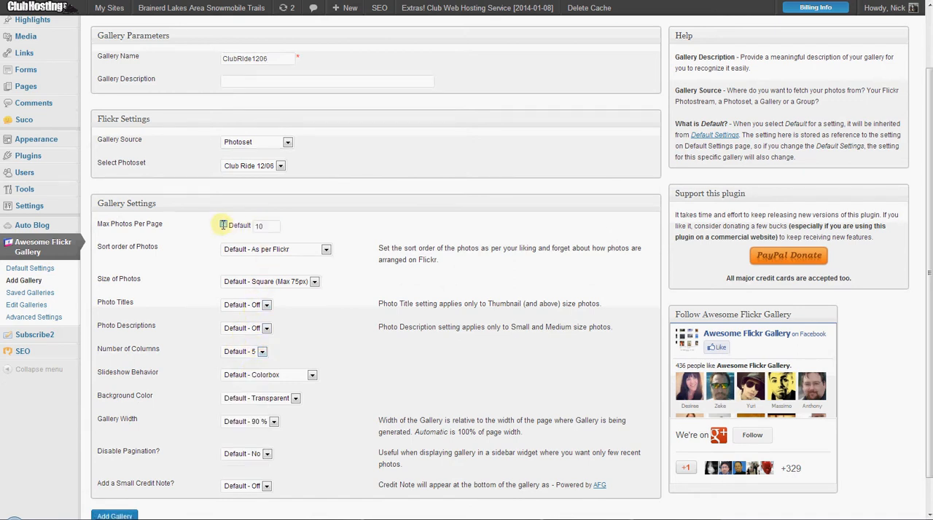
{"action": "left_click_drag", "start_coordinate": [271, 226], "coordinate": [240, 225]}
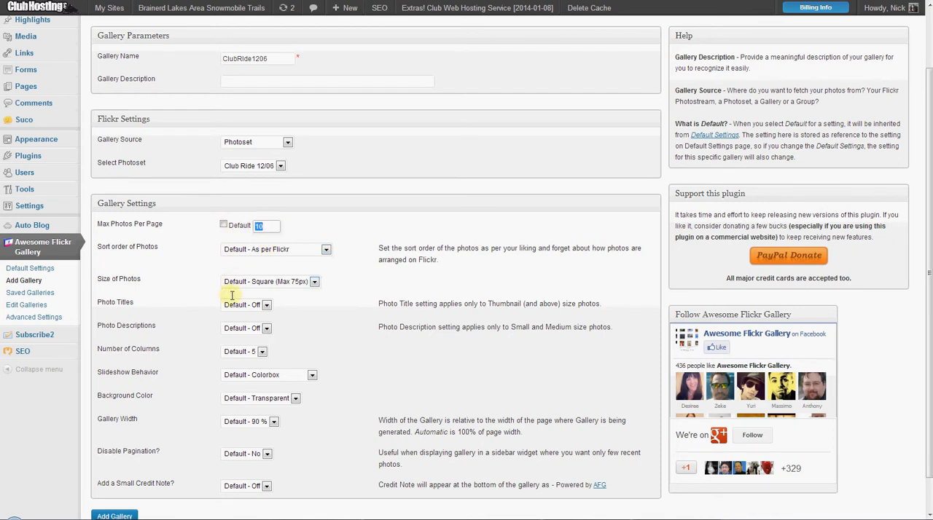
{"action": "type", "text": "1"}
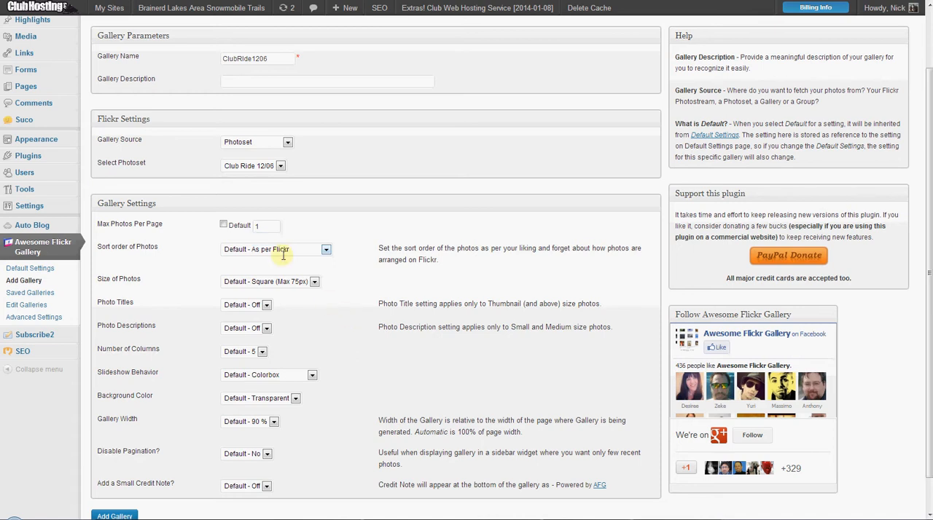
{"action": "left_click", "coordinate": [283, 283]}
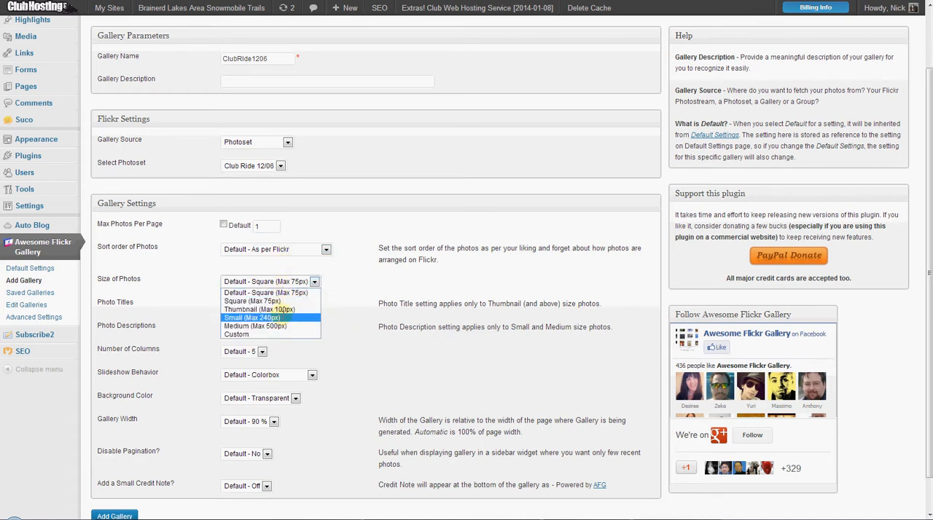
{"action": "left_click", "coordinate": [287, 318]}
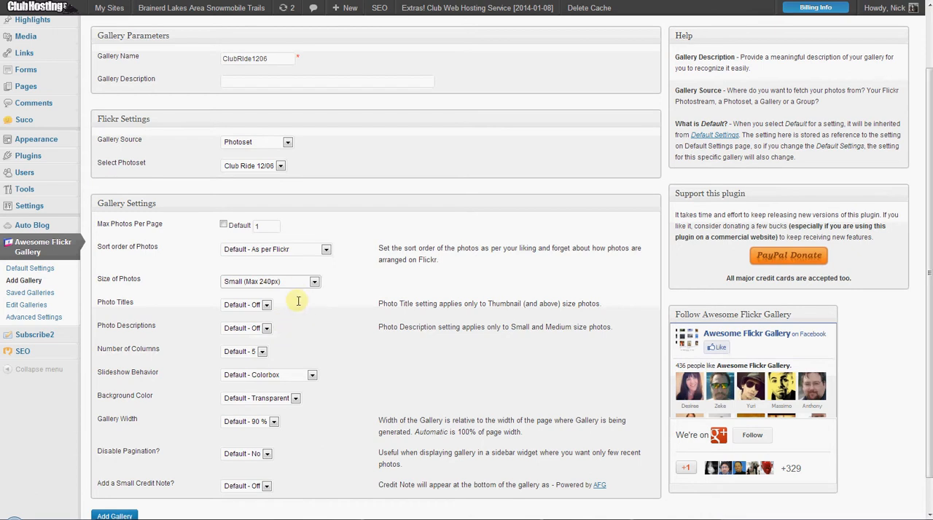
{"action": "scroll", "coordinate": [302, 356], "scroll_direction": "down", "scroll_amount": 1}
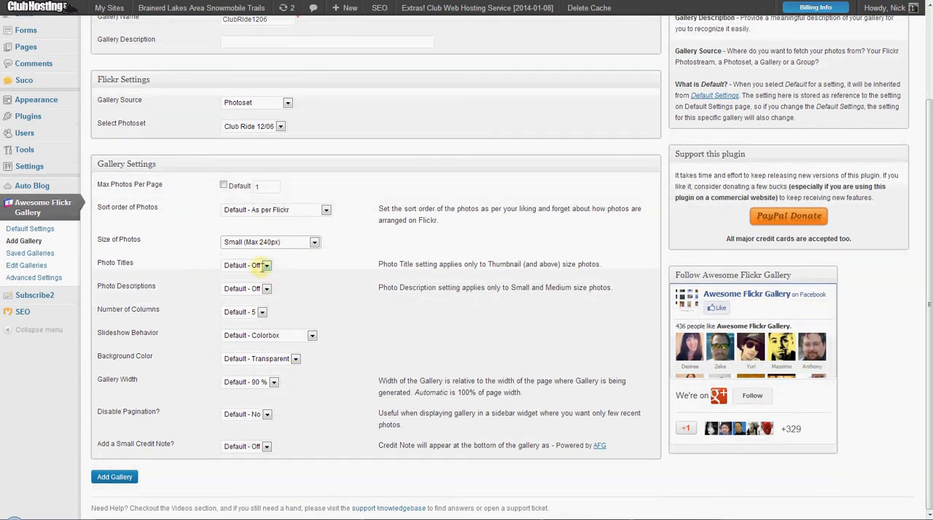
{"action": "left_click", "coordinate": [114, 477]}
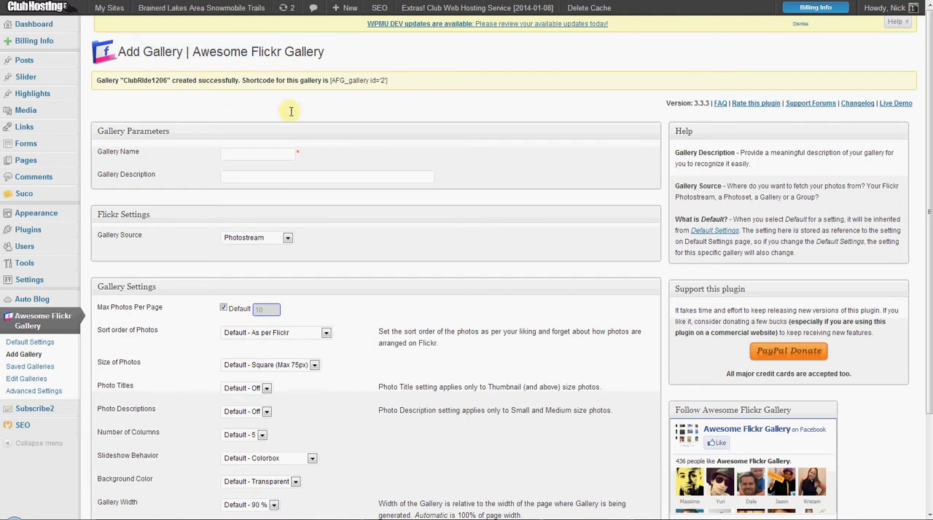
Copy the new gallery's shortcode [AFG_gallery id='2'] and open the Photos page for editing in the visual editor.
{"action": "left_click_drag", "start_coordinate": [377, 78], "coordinate": [331, 77]}
{"action": "key", "text": "ctrl+c"}
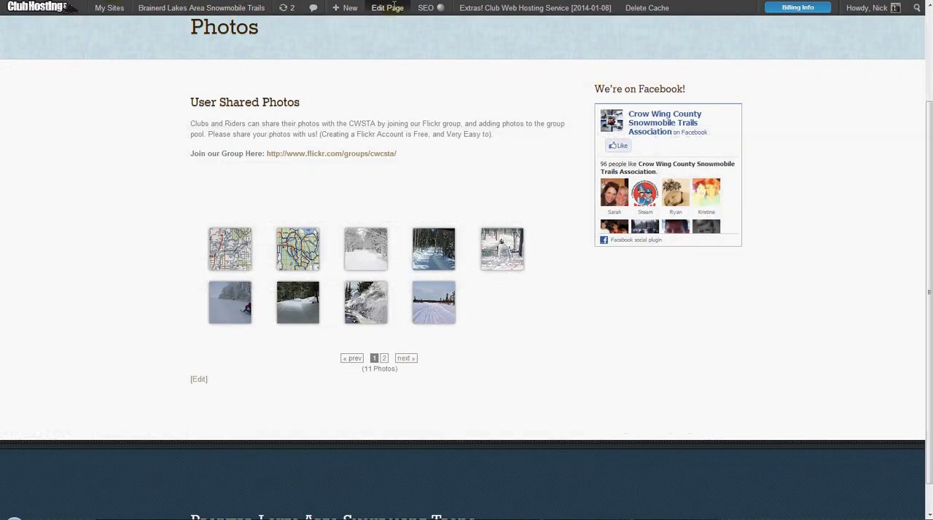
{"action": "left_click", "coordinate": [387, 7]}
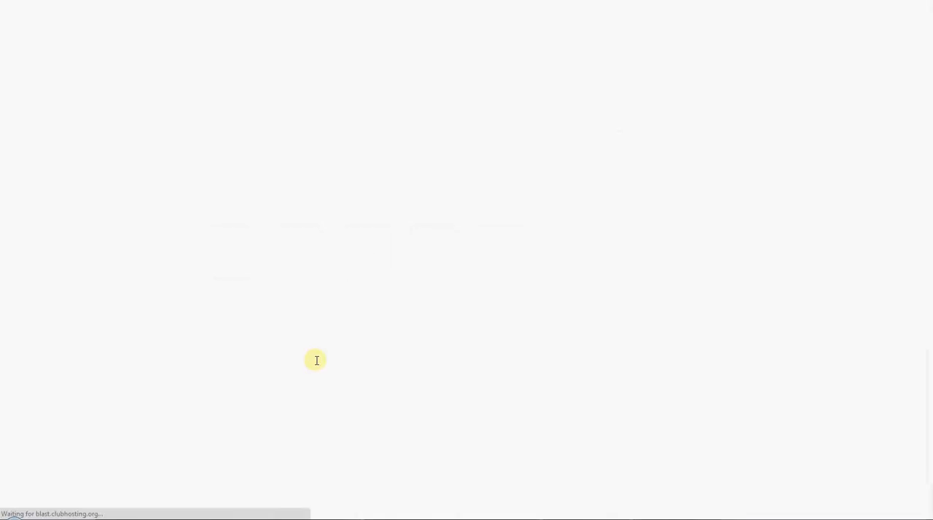
{"action": "left_click", "coordinate": [315, 301]}
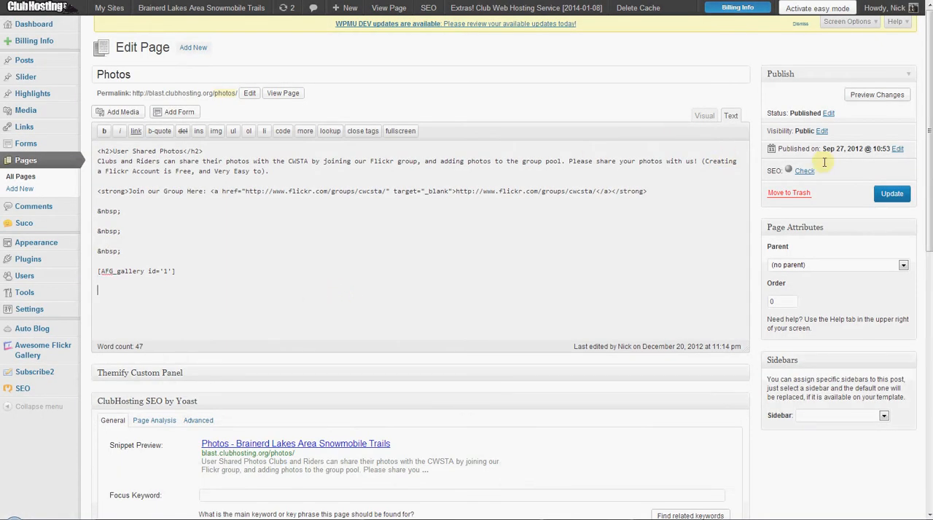
{"action": "left_click", "coordinate": [702, 115]}
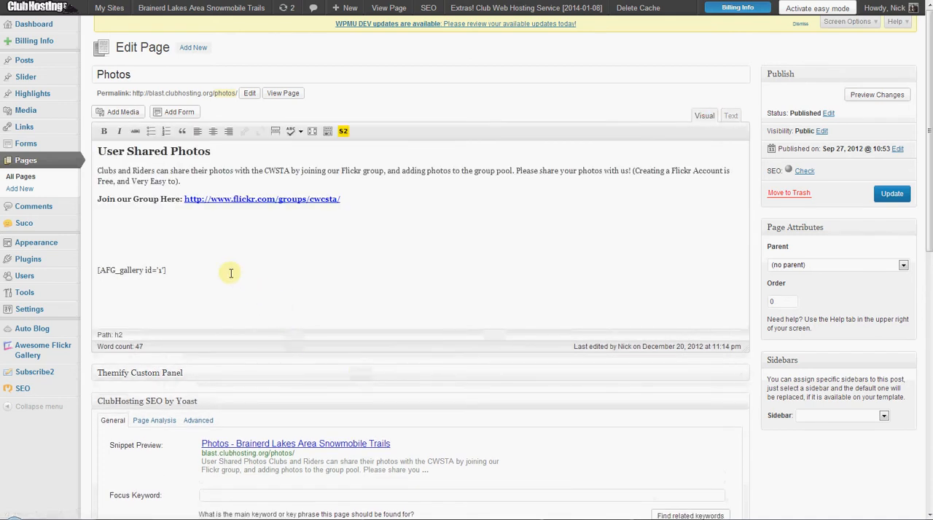
Remove the blank lines above the first gallery shortcode, and add the line Club Ride and the shortcode [AFG_gallery id='2'] below it.
{"action": "left_click", "coordinate": [160, 216]}
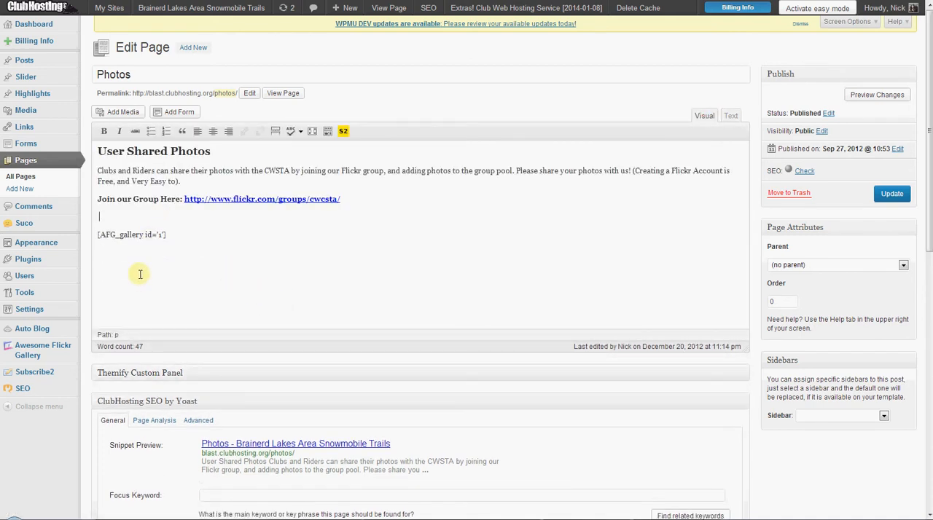
{"action": "key", "text": "Delete"}
{"action": "left_click", "coordinate": [241, 217]}
{"action": "key", "text": "Return"}
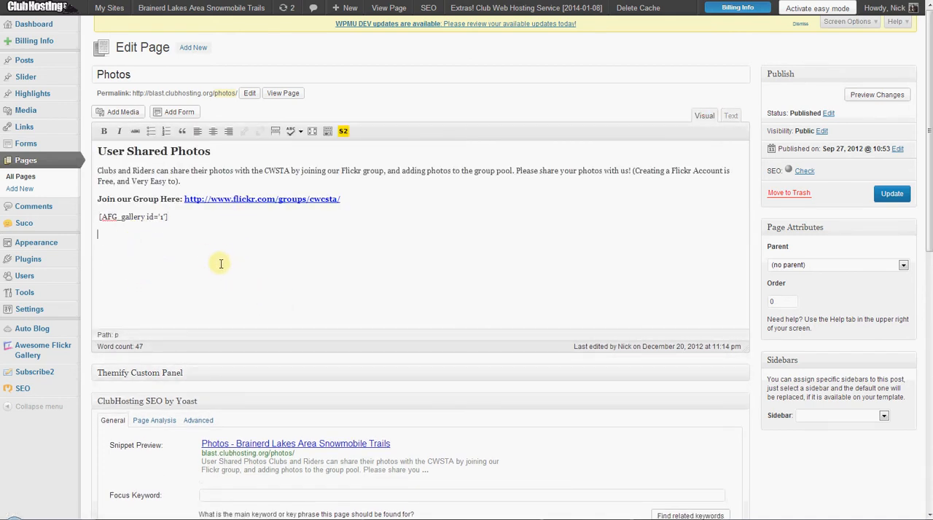
{"action": "key", "text": "Return"}
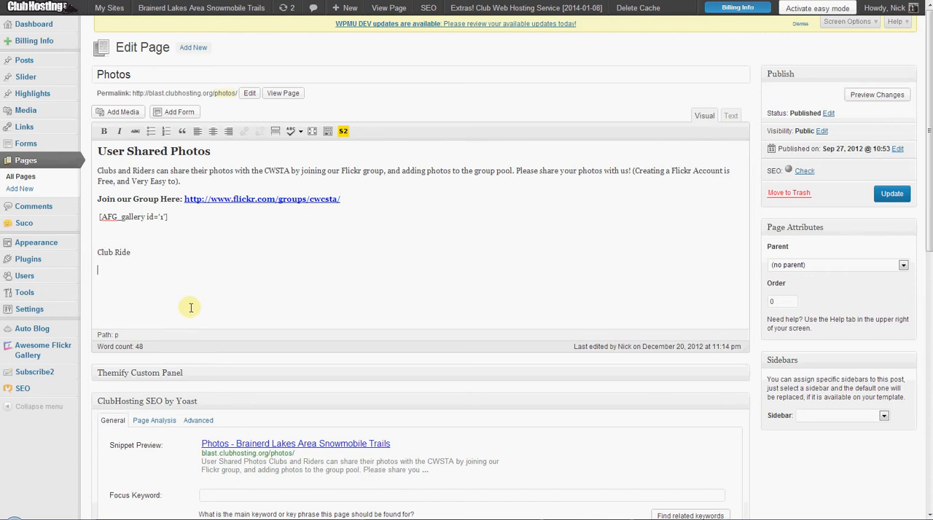
{"action": "key", "text": "ctrl+v"}
Format the Club Ride line as Heading 4.
{"action": "left_click_drag", "start_coordinate": [131, 252], "coordinate": [83, 245]}
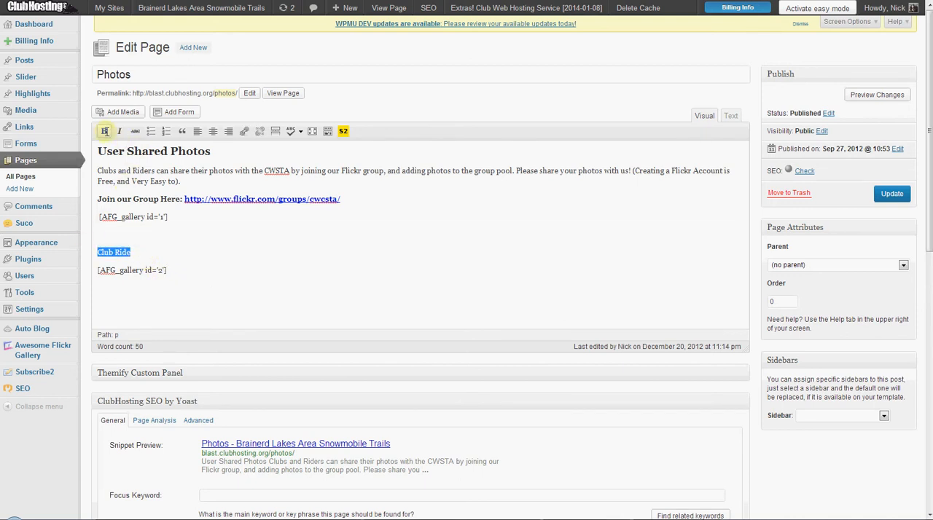
{"action": "left_click", "coordinate": [328, 131]}
{"action": "left_click", "coordinate": [146, 147]}
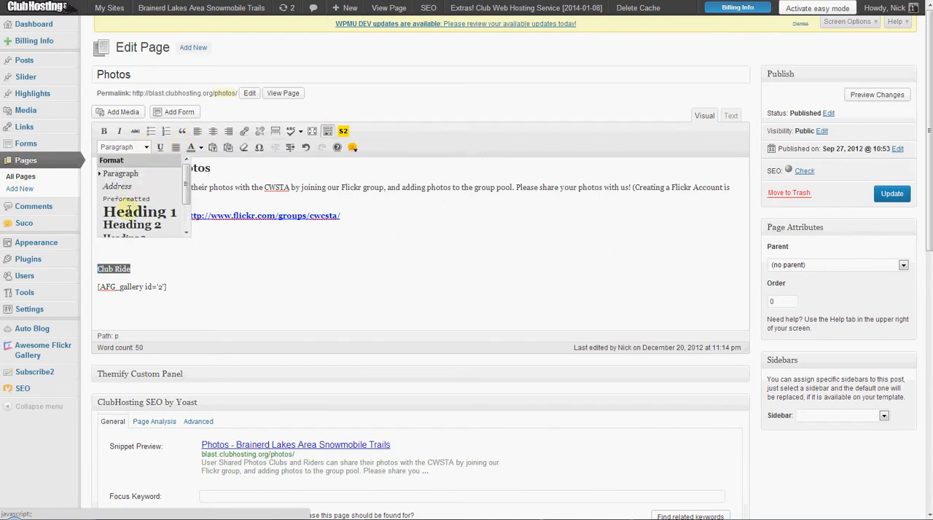
{"action": "scroll", "coordinate": [131, 219], "scroll_direction": "down", "scroll_amount": 4}
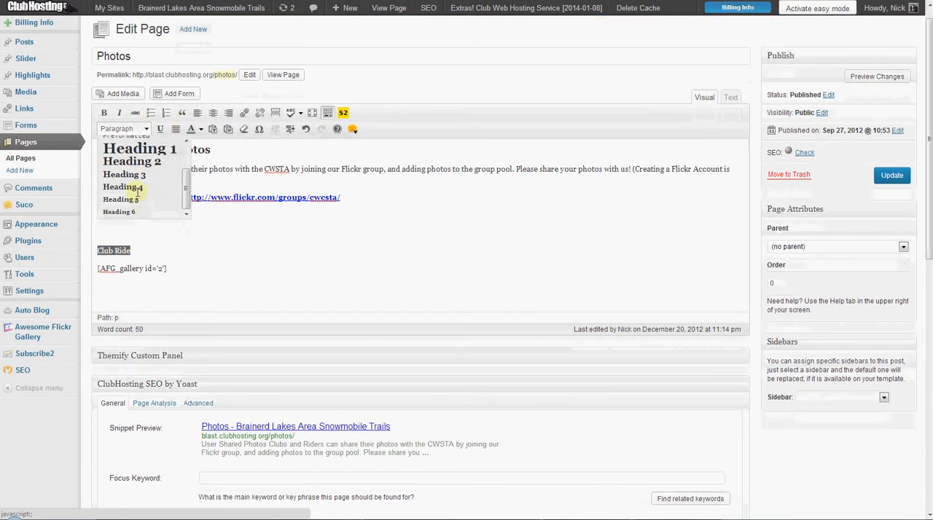
{"action": "left_click", "coordinate": [135, 188]}
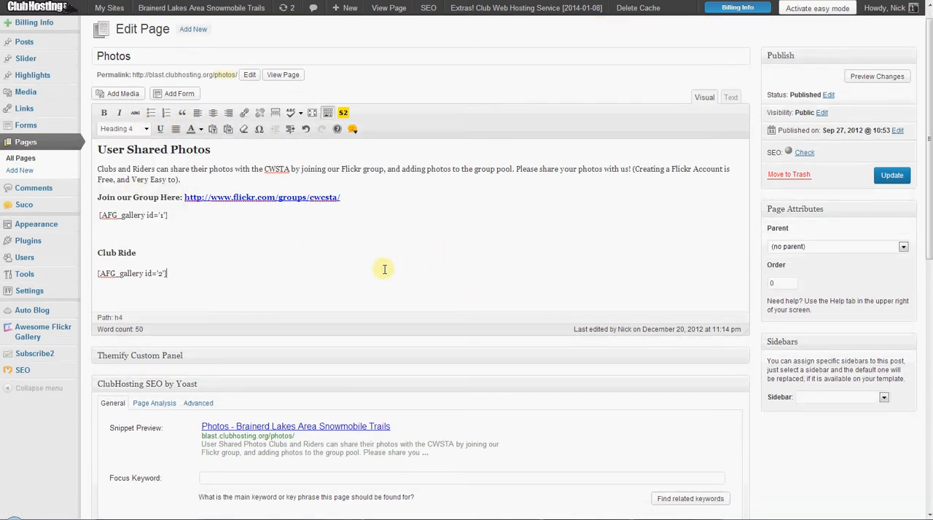
Insert a light-gray horizontal rule shortcode with width 80 between the first gallery and the Club Ride heading, and update the page.
{"action": "left_click", "coordinate": [353, 129]}
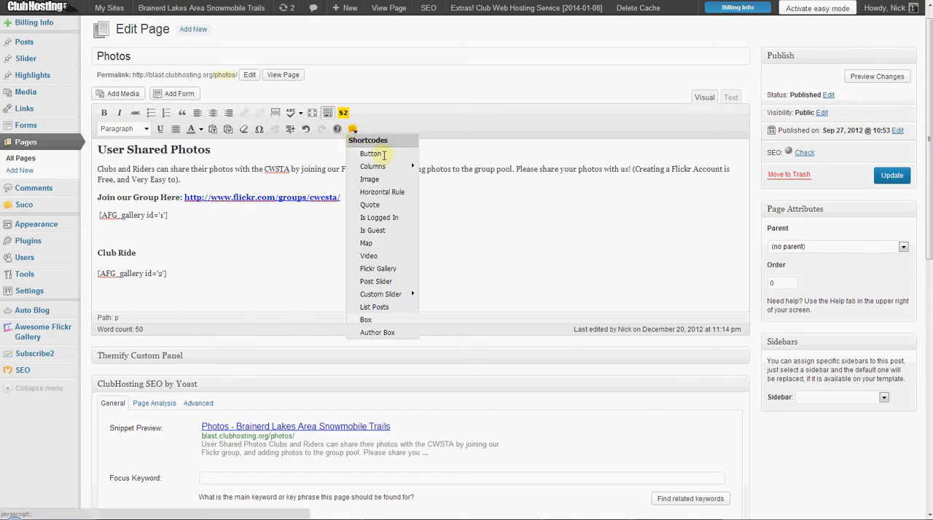
{"action": "left_click", "coordinate": [392, 192]}
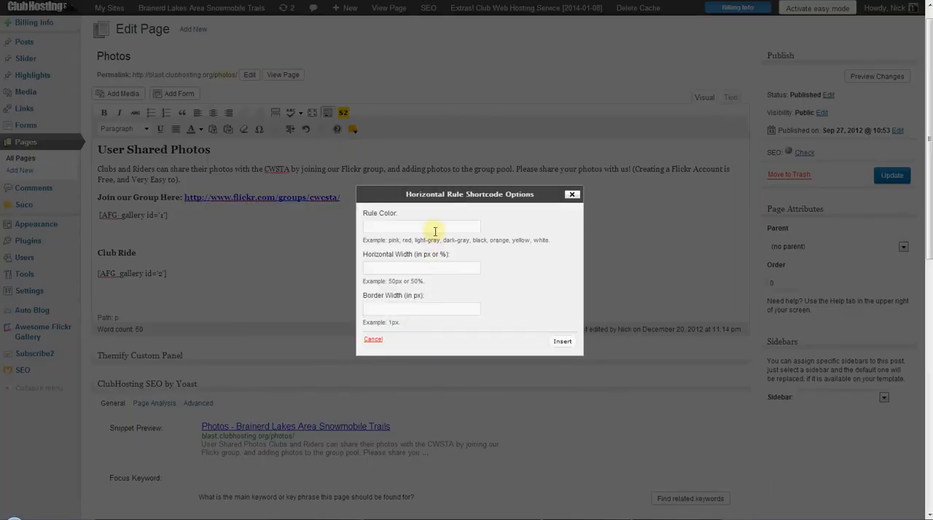
{"action": "left_click", "coordinate": [435, 225]}
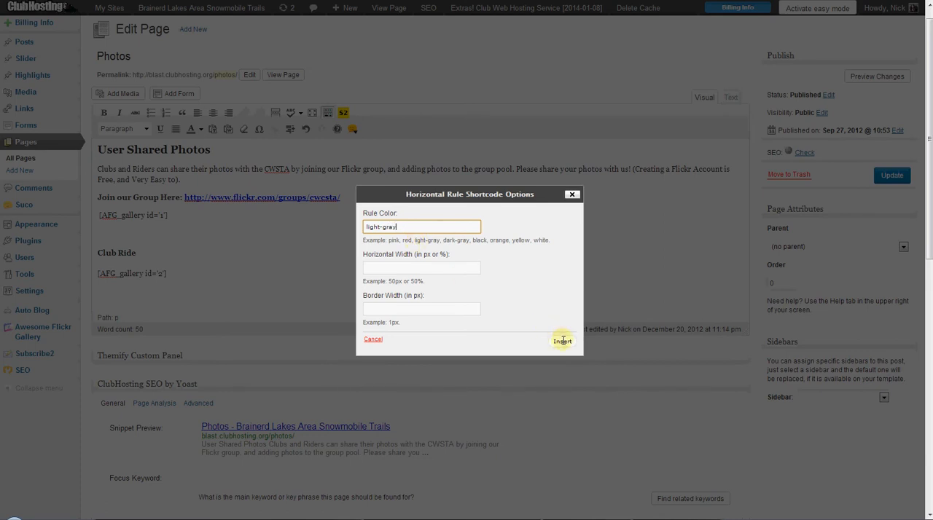
{"action": "left_click", "coordinate": [437, 268]}
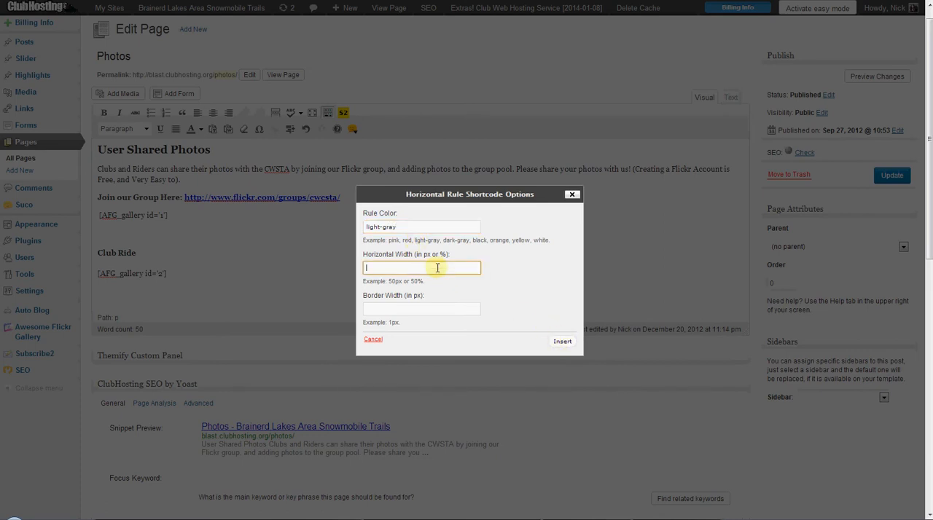
{"action": "left_click", "coordinate": [548, 342]}
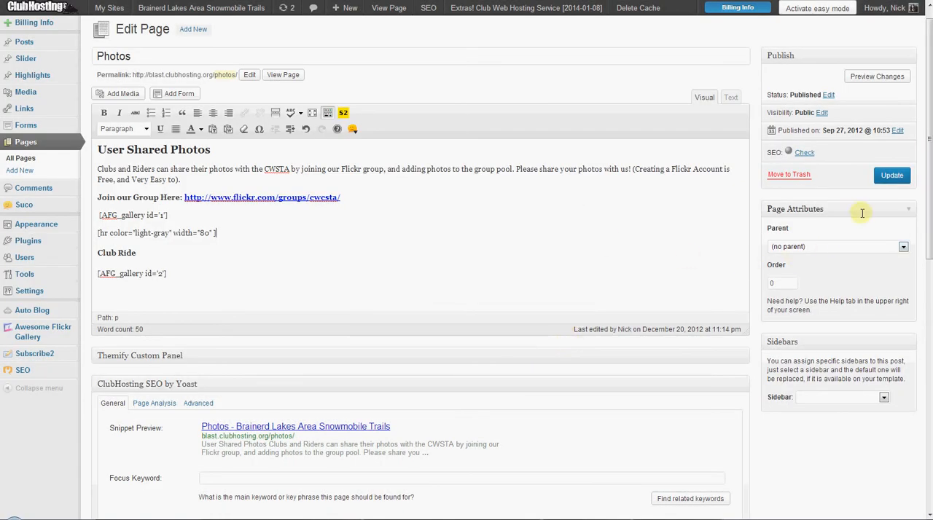
{"action": "left_click", "coordinate": [890, 175]}
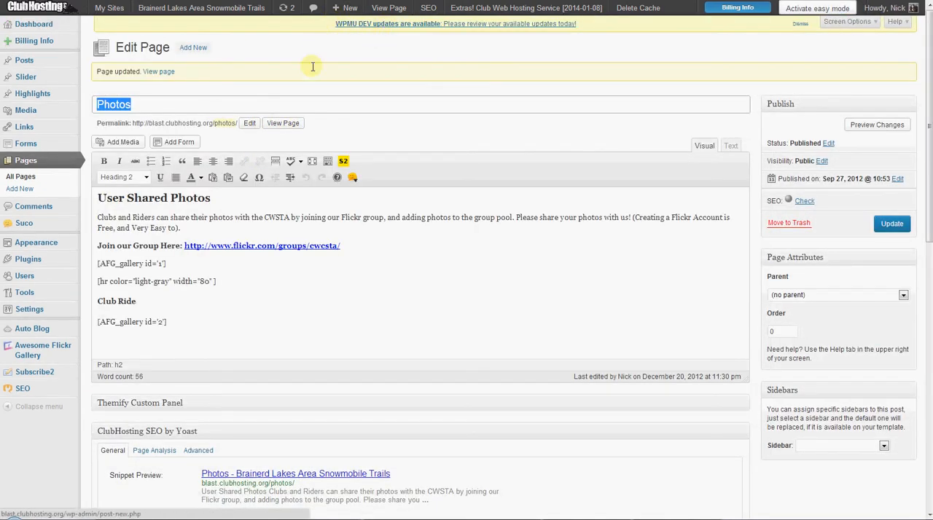
View the published Photos page, check both galleries and open the Club Ride photo at full size.
{"action": "left_click", "coordinate": [281, 123]}
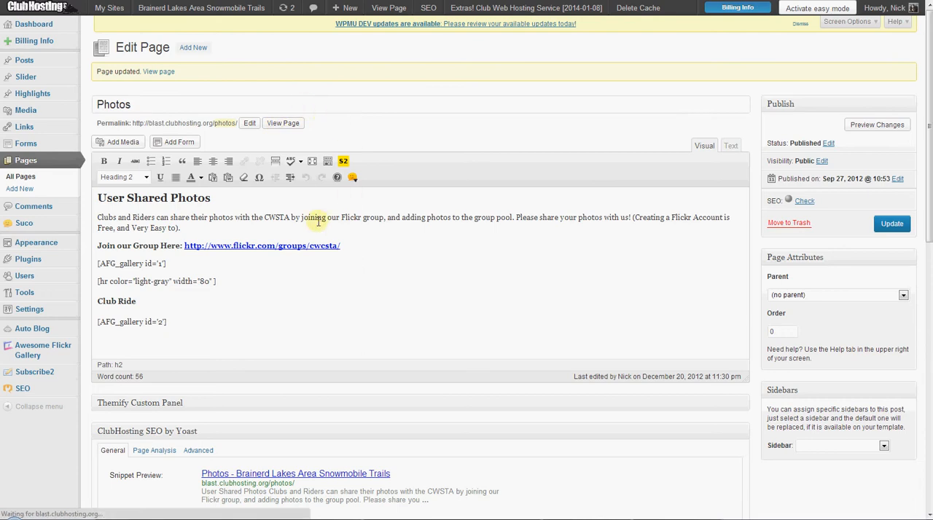
{"action": "scroll", "coordinate": [328, 141], "scroll_direction": "down", "scroll_amount": 2}
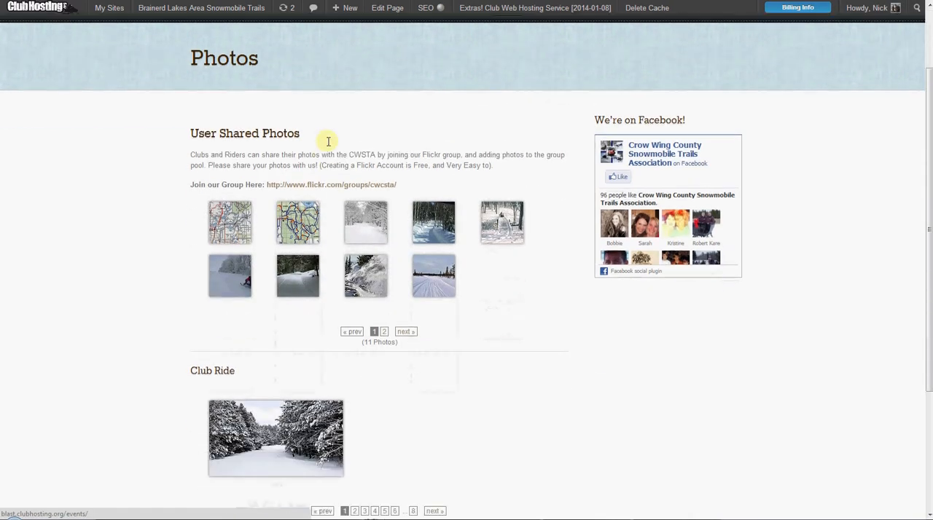
{"action": "scroll", "coordinate": [328, 140], "scroll_direction": "down", "scroll_amount": 2}
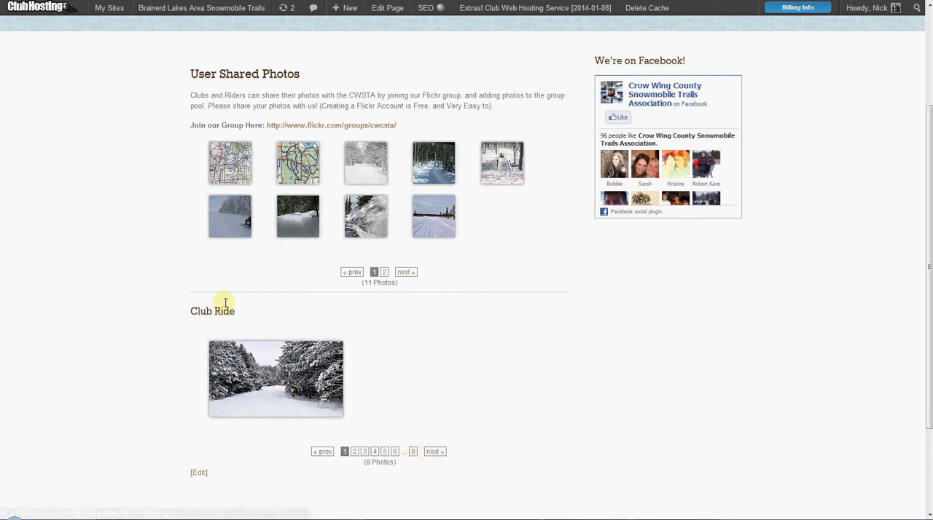
{"action": "left_click", "coordinate": [266, 366]}
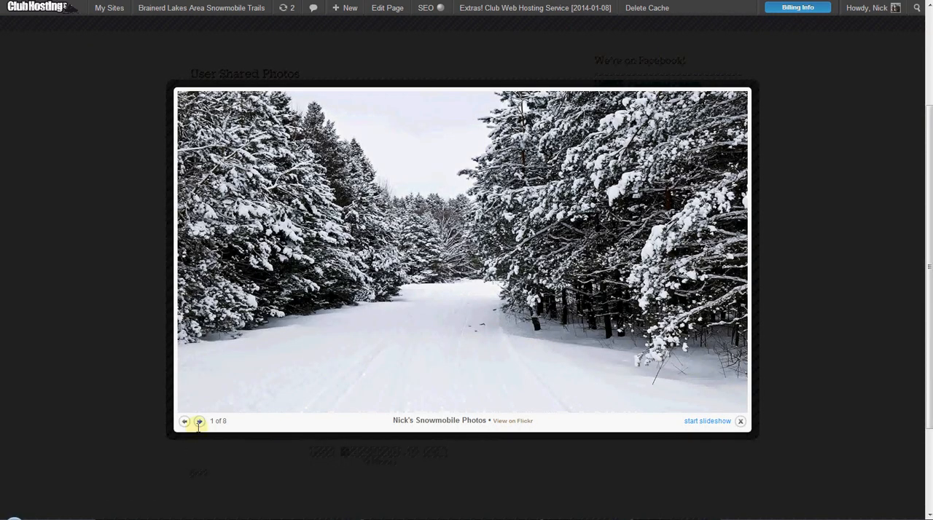
Play the Club Ride photos as a slideshow, skip forward through several of them and close the photo viewer.
{"action": "left_click", "coordinate": [724, 423]}
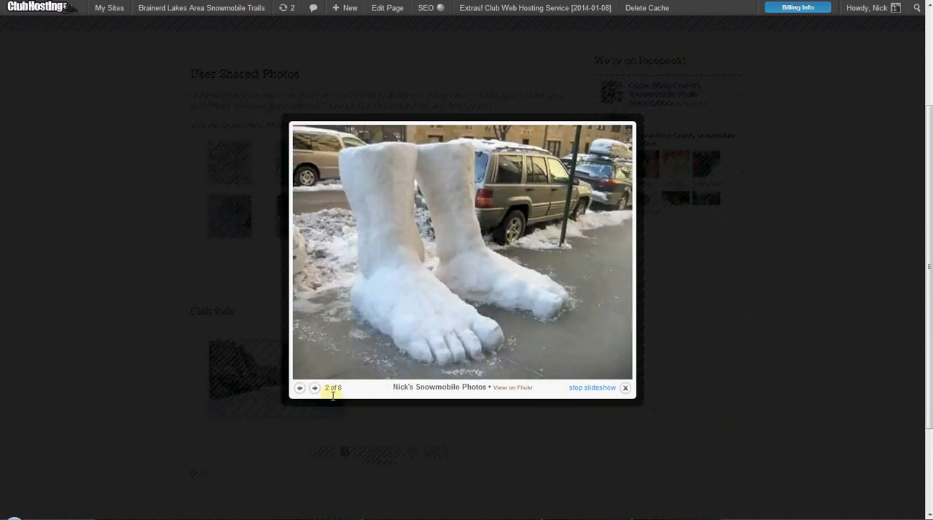
{"action": "left_click", "coordinate": [315, 387]}
{"action": "left_click", "coordinate": [342, 344]}
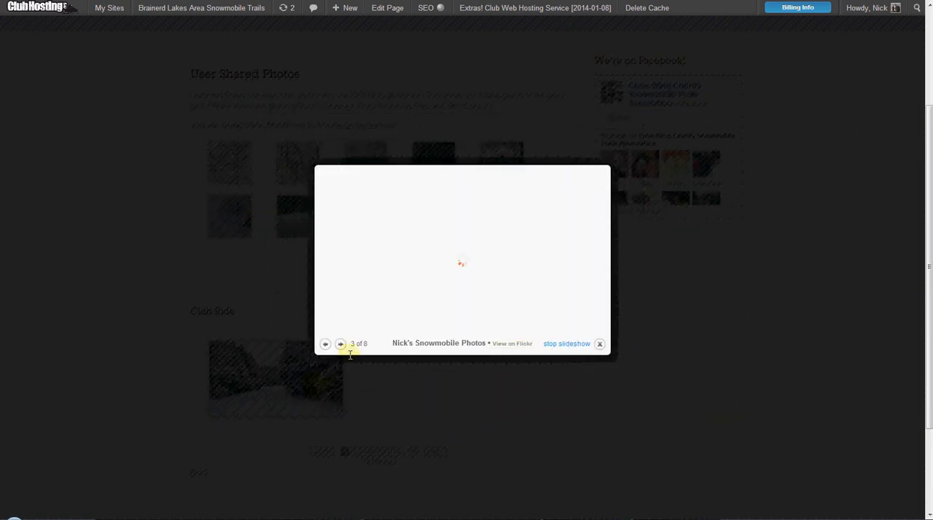
{"action": "left_click", "coordinate": [269, 344]}
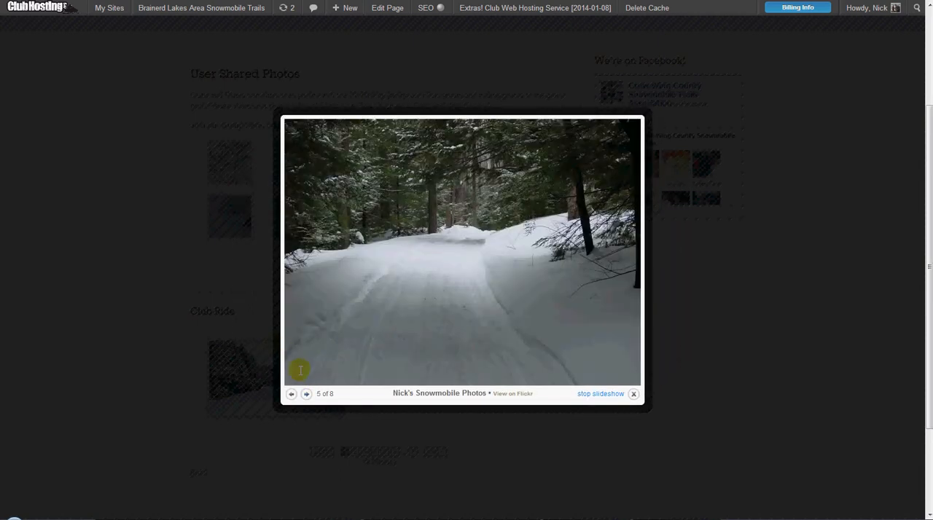
{"action": "left_click", "coordinate": [313, 388]}
{"action": "left_click", "coordinate": [314, 387]}
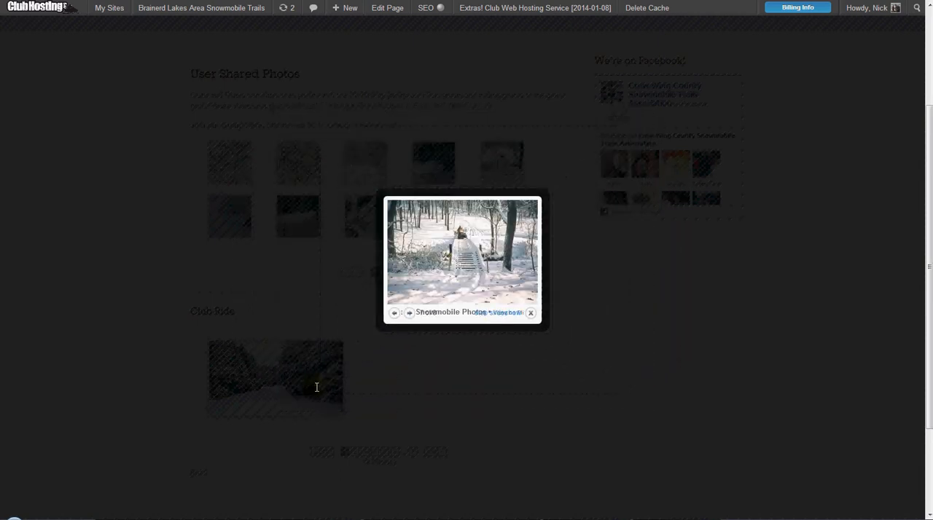
{"action": "left_click", "coordinate": [529, 313]}
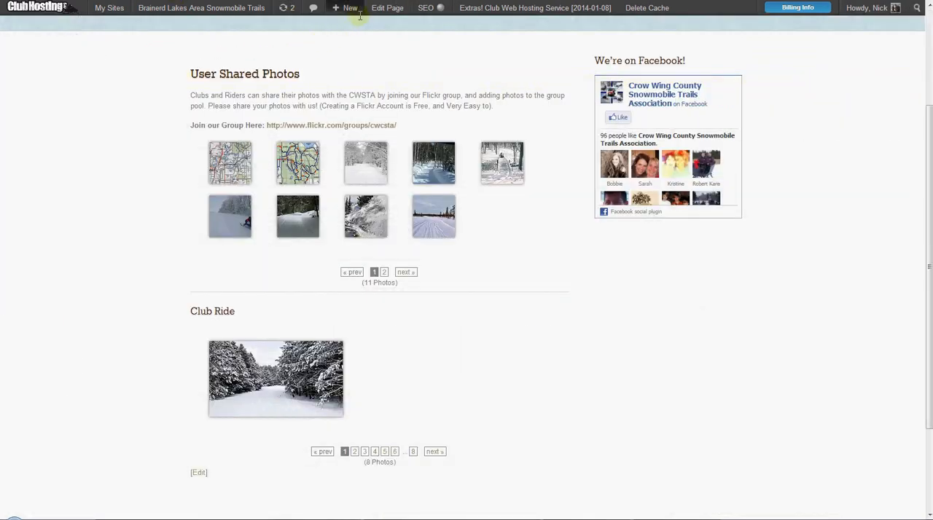
Edit the Photos page: retitle the Club Ride heading Photo Albums, and add "Click to view the entire set of photos for the albums." and "Club Ride 12/06" below it.
{"action": "left_click", "coordinate": [379, 8]}
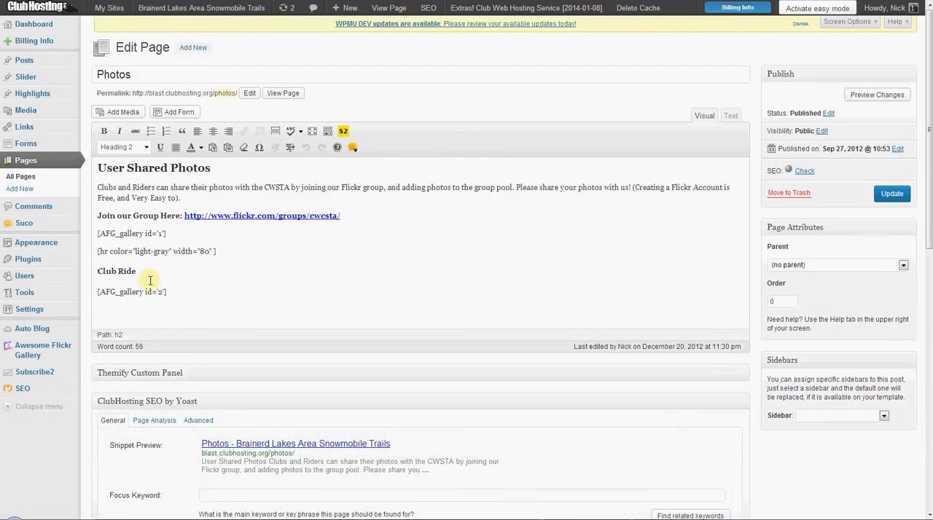
{"action": "left_click", "coordinate": [151, 284]}
{"action": "key", "text": "Return"}
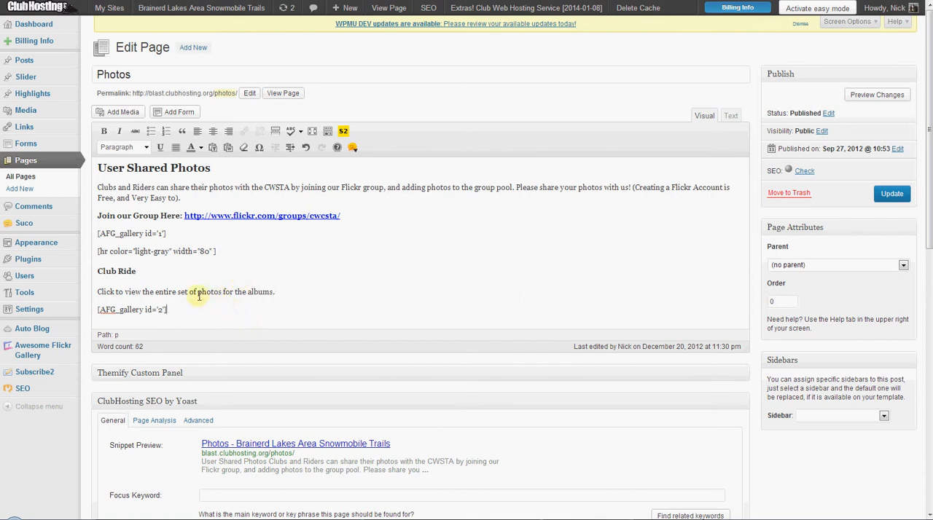
{"action": "key", "text": "Return"}
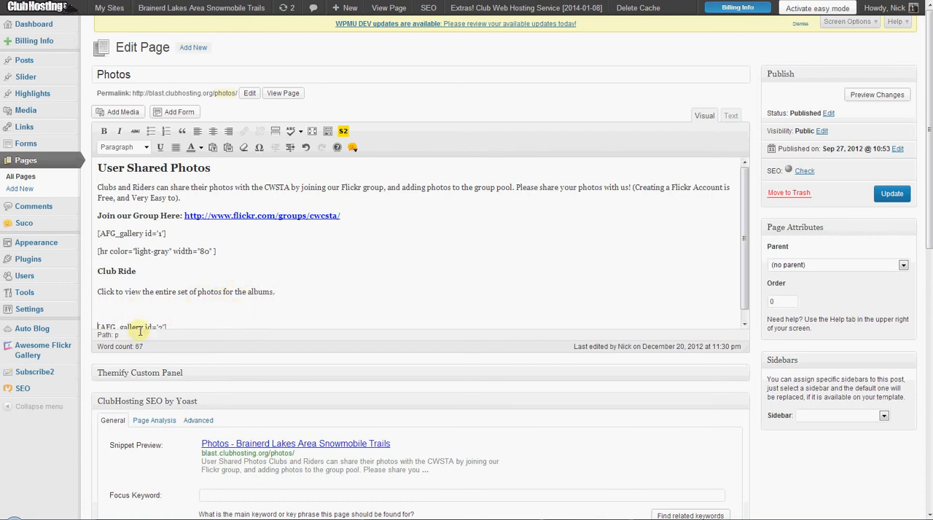
{"action": "left_click", "coordinate": [152, 332]}
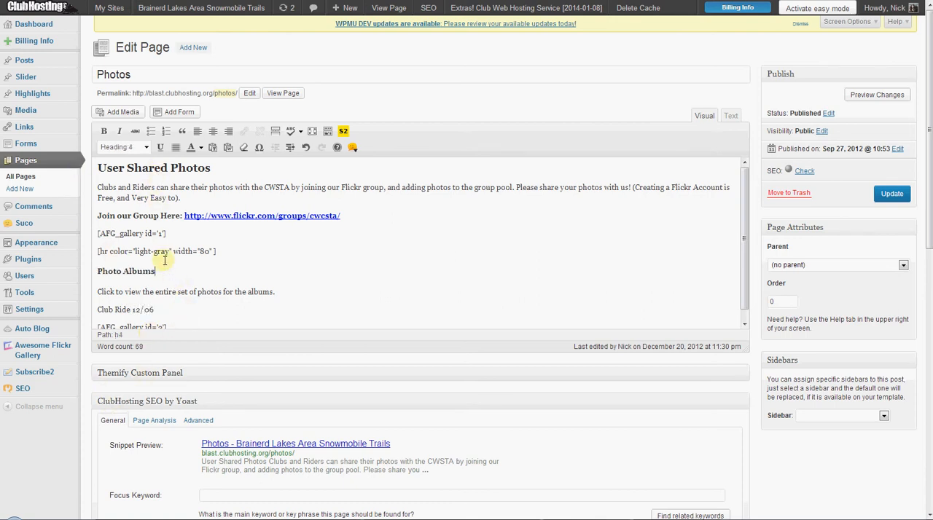
Format the Photo Albums line as Heading 2, keeping its text intact.
{"action": "left_click_drag", "start_coordinate": [156, 266], "coordinate": [107, 271]}
{"action": "key", "text": "BackSpace"}
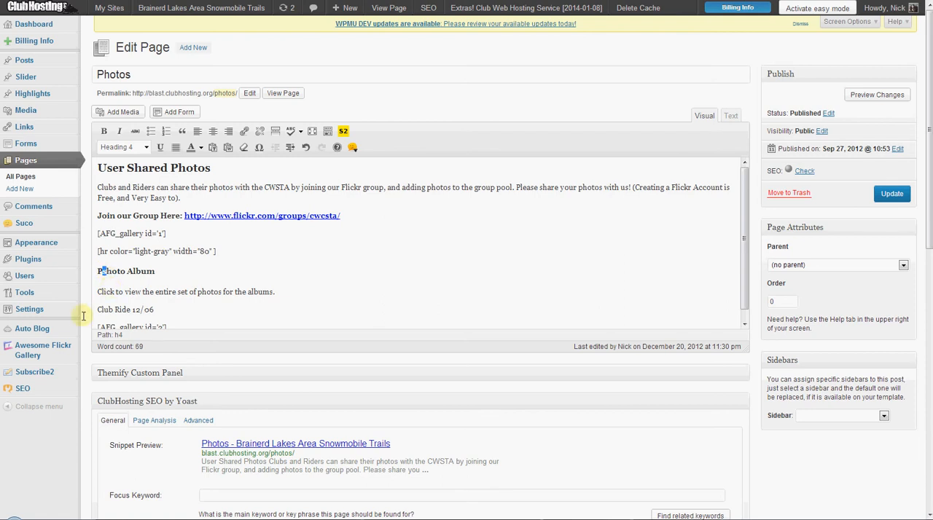
{"action": "key", "text": "ctrl+z"}
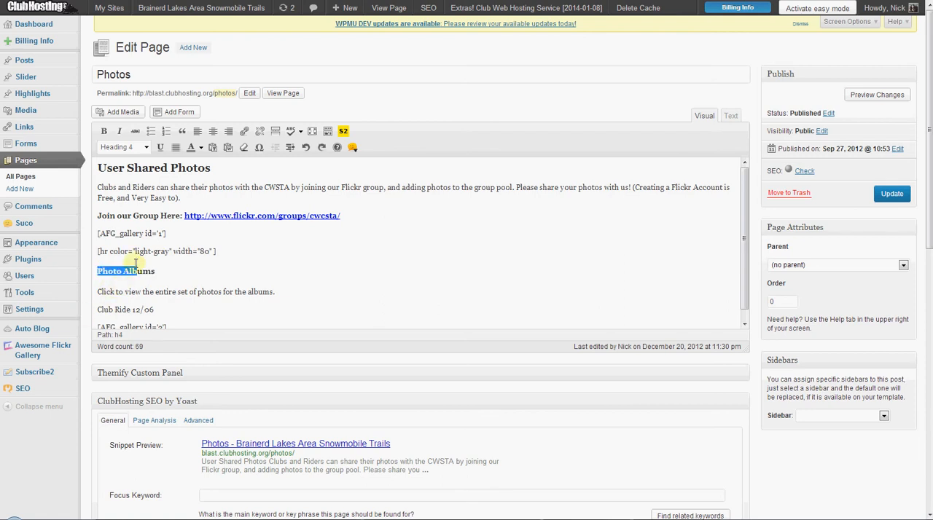
{"action": "left_click", "coordinate": [128, 147]}
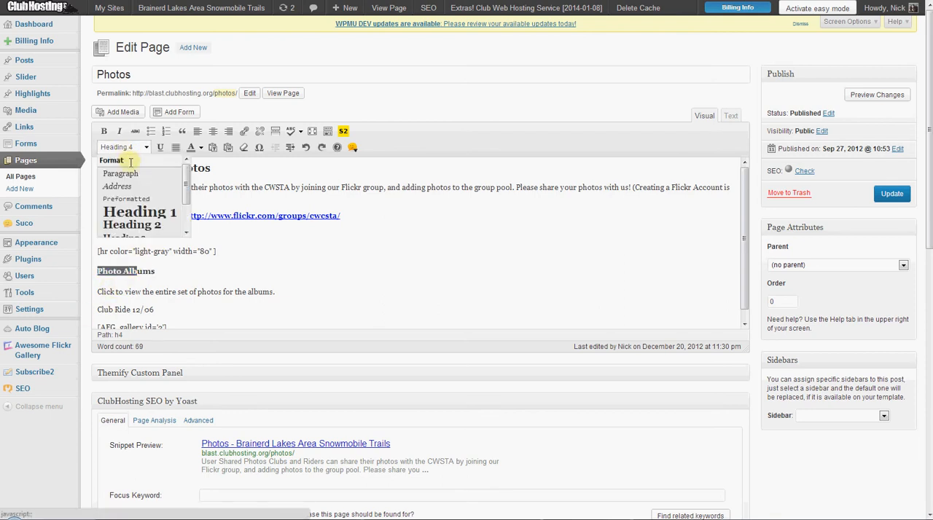
{"action": "left_click", "coordinate": [158, 228]}
{"action": "left_click", "coordinate": [252, 279]}
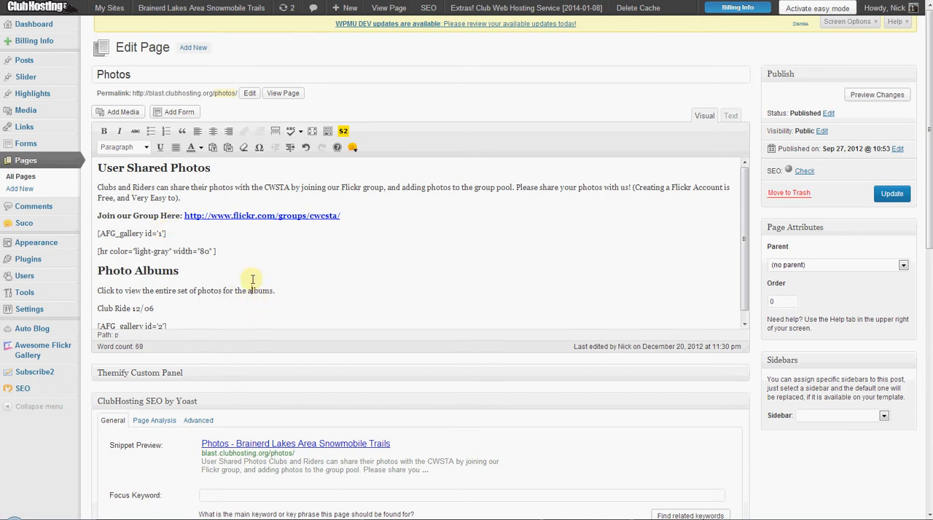
Format the Club Ride 12/06 line as Heading 4.
{"action": "scroll", "coordinate": [250, 279], "scroll_direction": "down", "scroll_amount": 1}
{"action": "left_click_drag", "start_coordinate": [165, 262], "coordinate": [66, 256]}
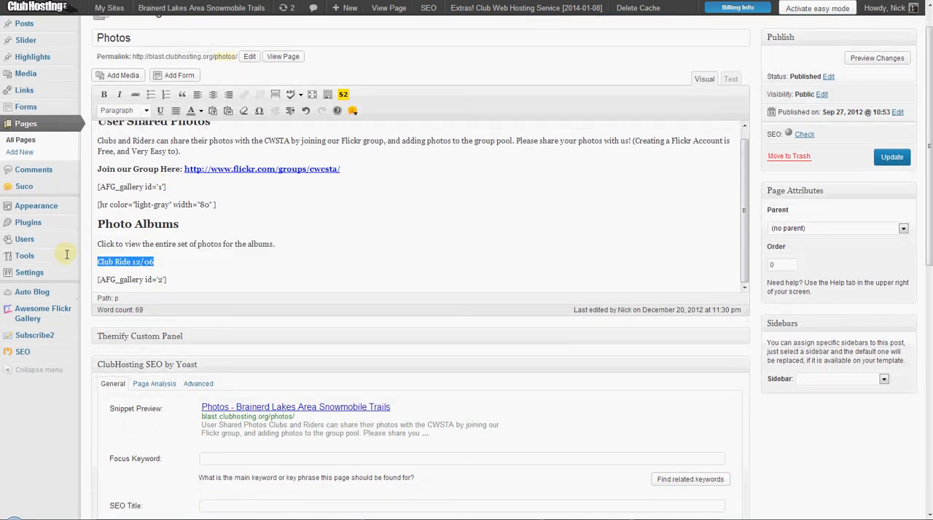
{"action": "left_click", "coordinate": [122, 110]}
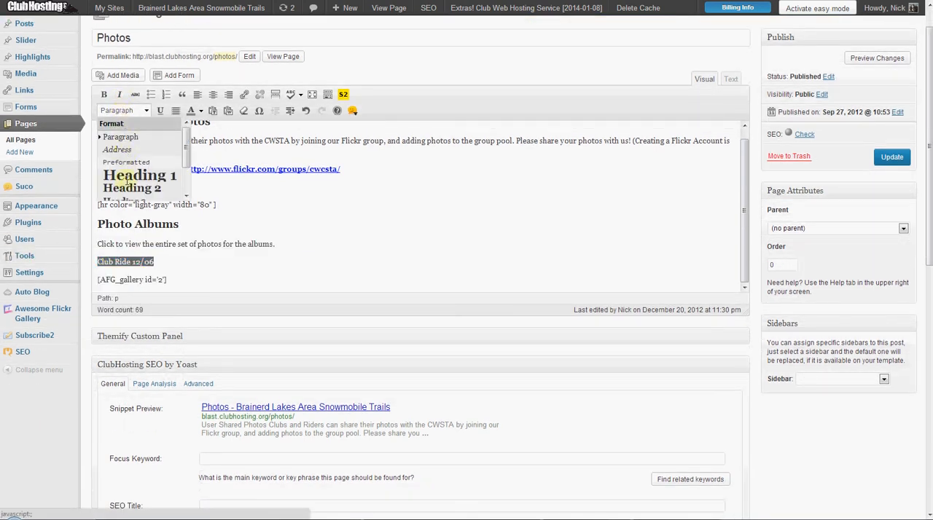
{"action": "scroll", "coordinate": [129, 179], "scroll_direction": "down", "scroll_amount": 2}
{"action": "left_click", "coordinate": [128, 148]}
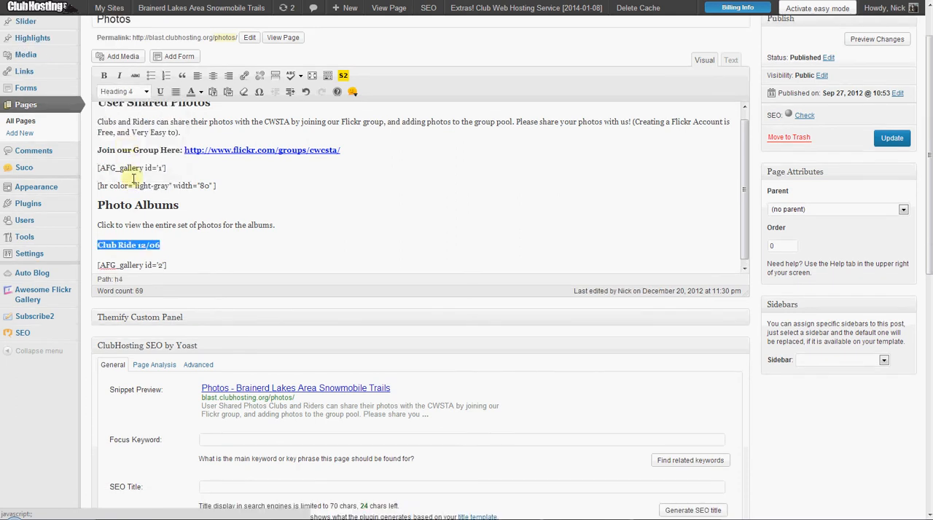
Add the line Club Ride 12/31 below the [AFG_gallery id='2'] shortcode, separated from it by a blank line.
{"action": "left_click", "coordinate": [208, 264]}
{"action": "scroll", "coordinate": [209, 255], "scroll_direction": "down", "scroll_amount": 1}
{"action": "key", "text": "Return"}
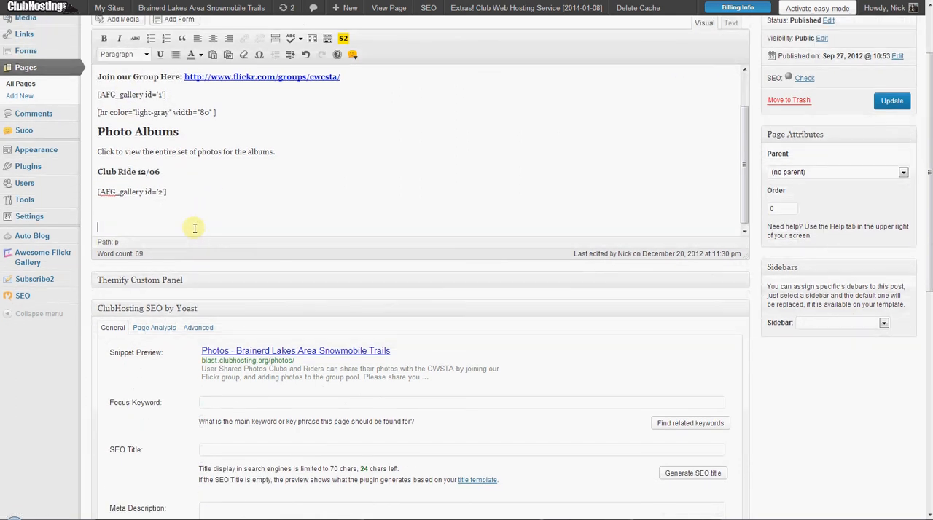
{"action": "key", "text": "BackSpace"}
{"action": "key", "text": "Return"}
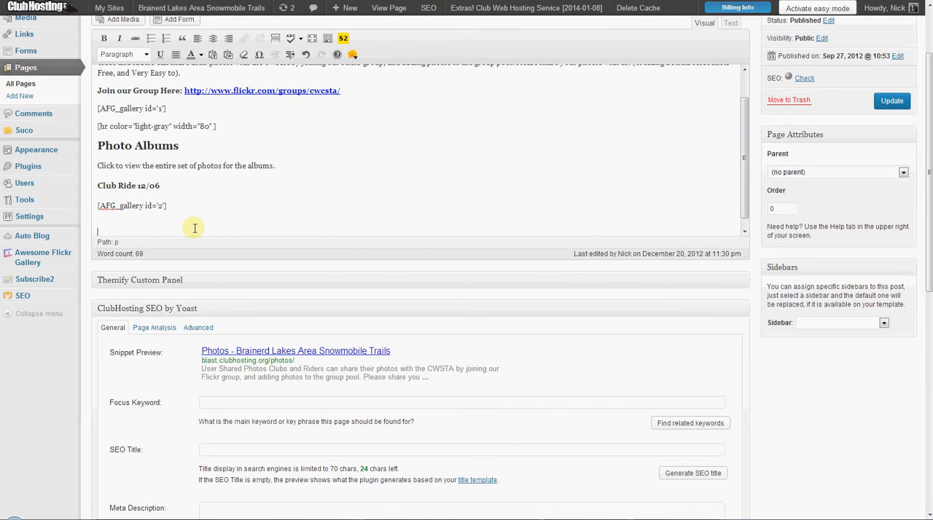
{"action": "key", "text": "Return"}
{"action": "type", "text": "Club Ride"}
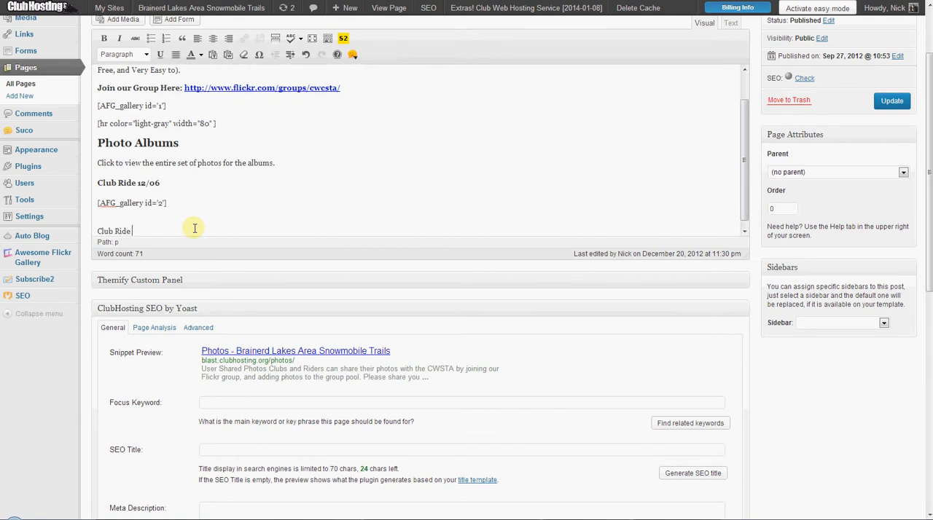
{"action": "type", "text": " 12/"}
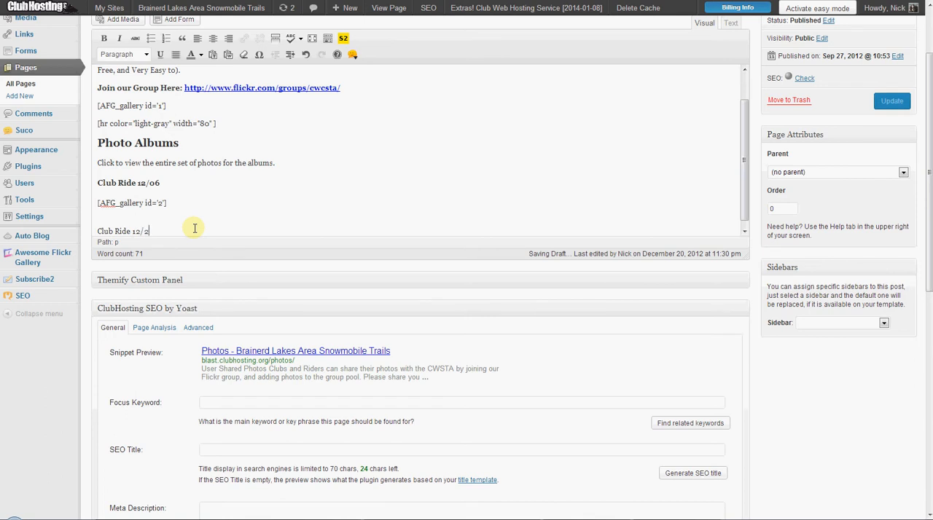
{"action": "type", "text": "31"}
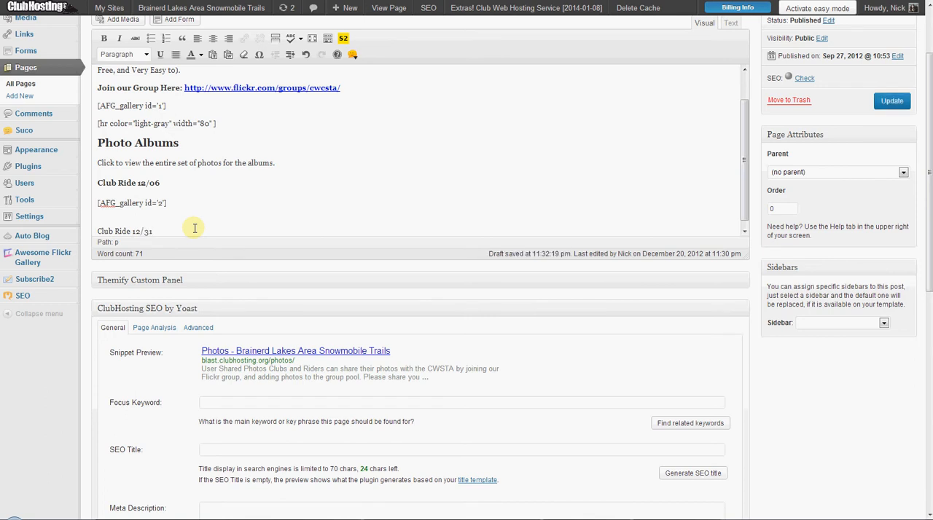
Duplicate the [AFG_gallery id='2'] shortcode onto a new line below Club Ride 12/31.
{"action": "scroll", "coordinate": [193, 228], "scroll_direction": "down", "scroll_amount": 1}
{"action": "left_click_drag", "start_coordinate": [180, 183], "coordinate": [95, 170]}
{"action": "key", "text": "ctrl+c"}
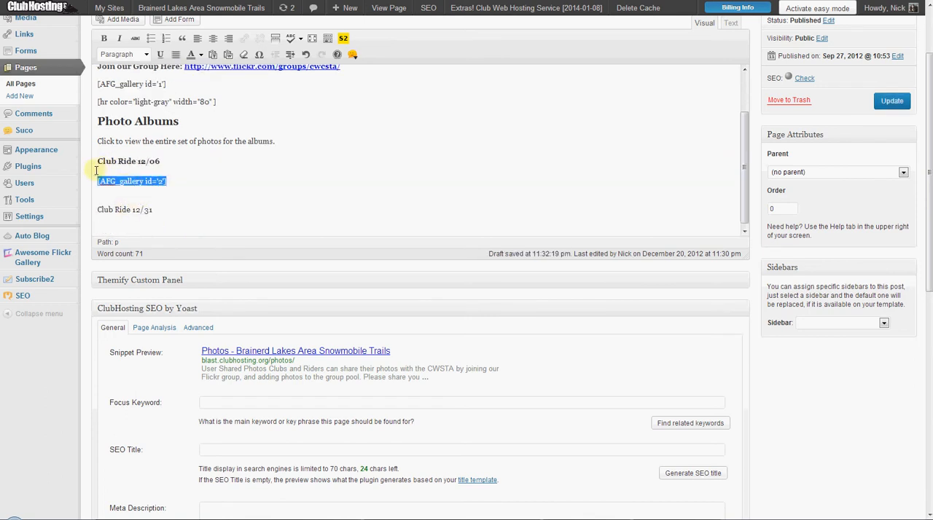
{"action": "left_click", "coordinate": [218, 210]}
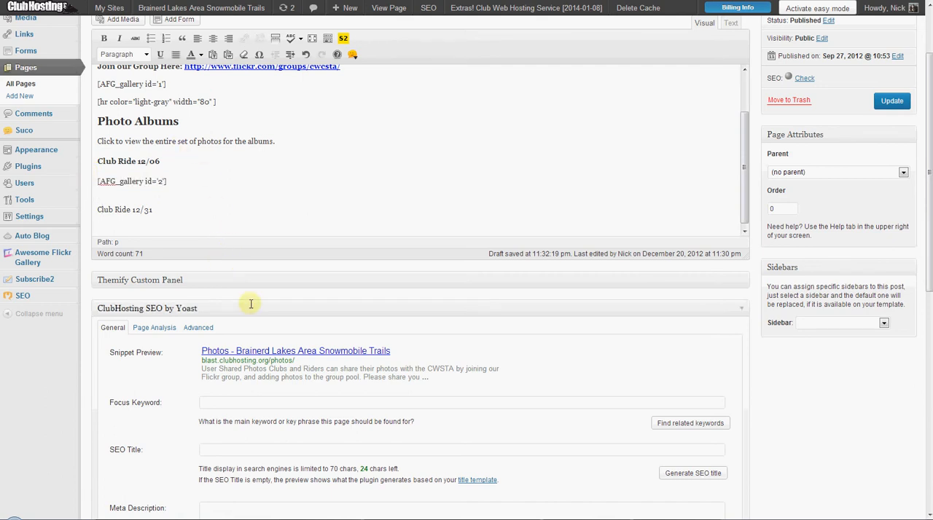
{"action": "key", "text": "ctrl+v"}
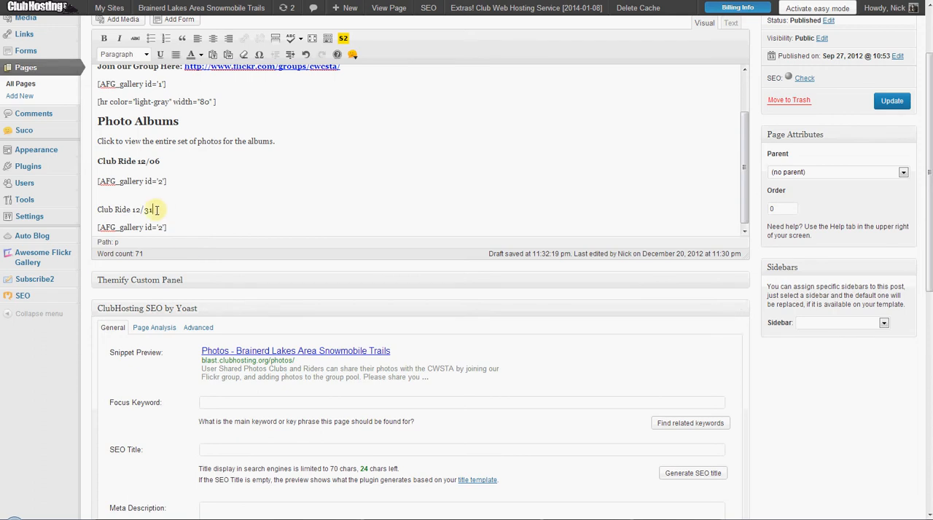
Format the Club Ride 12/31 line as Heading 4.
{"action": "left_click_drag", "start_coordinate": [154, 209], "coordinate": [96, 207]}
{"action": "left_click", "coordinate": [125, 53]}
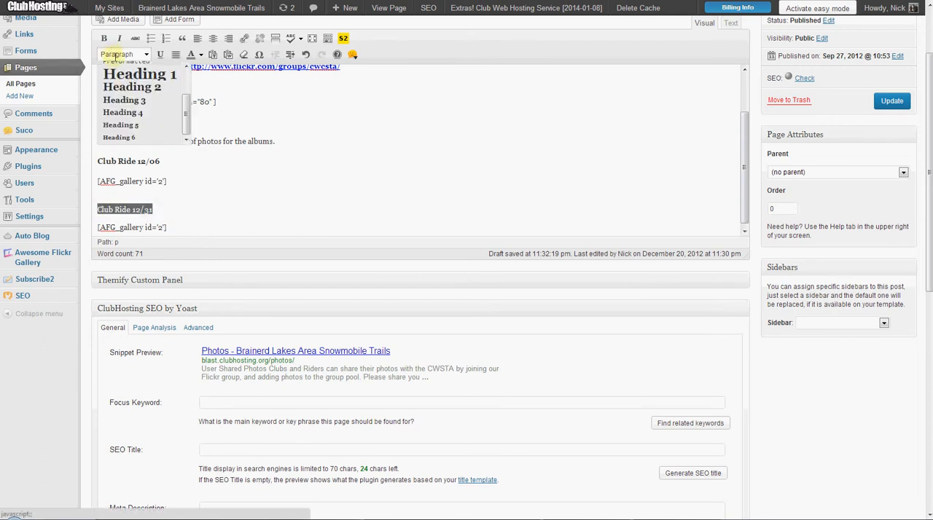
{"action": "left_click", "coordinate": [118, 114]}
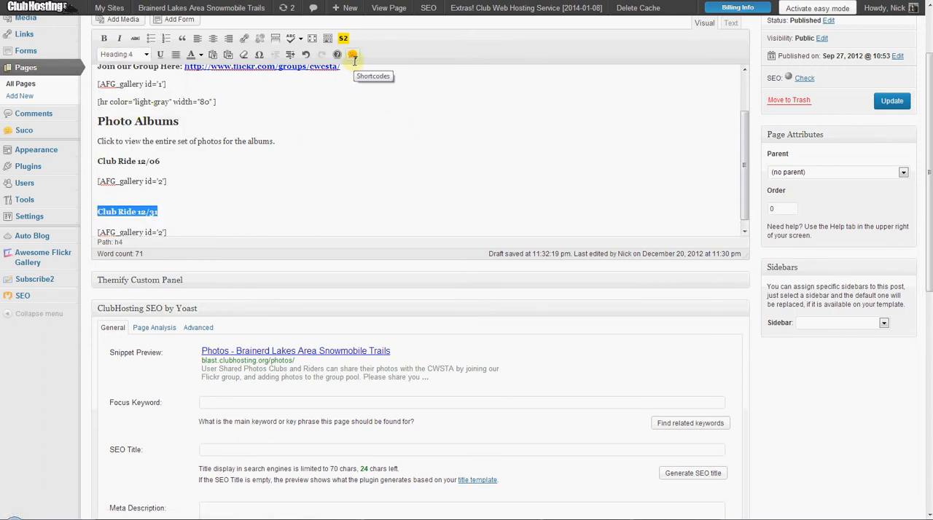
Try to wrap the Club Ride 12/31 heading in a 2-1 Half First column shortcode.
{"action": "left_click", "coordinate": [352, 54]}
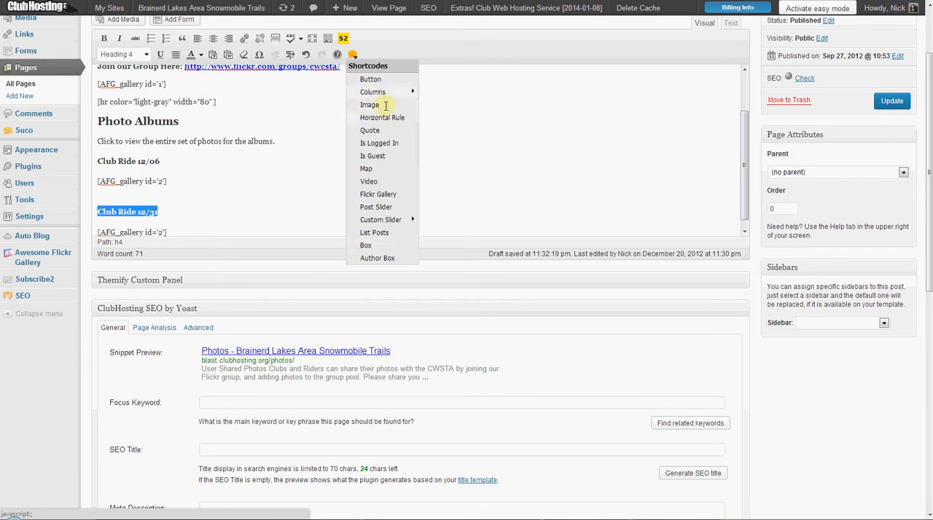
{"action": "mouse_move", "coordinate": [394, 93]}
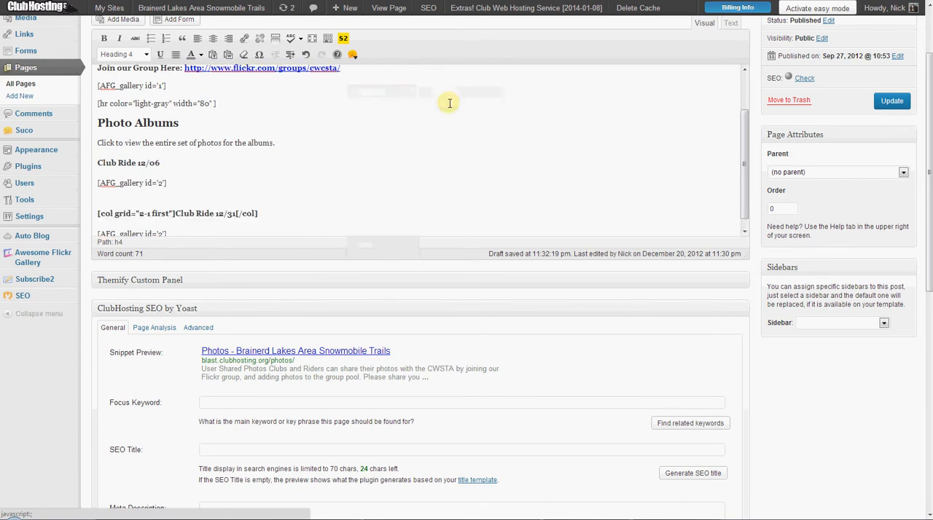
{"action": "left_click", "coordinate": [446, 104]}
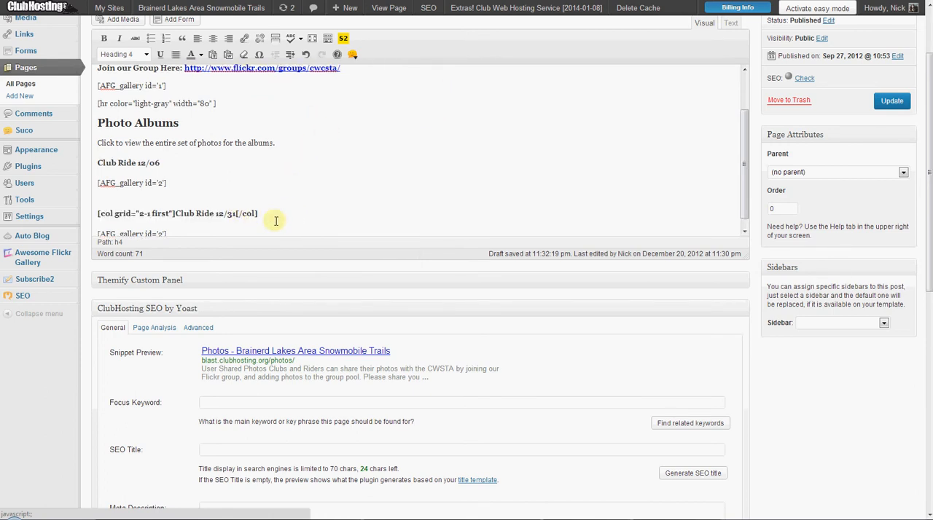
{"action": "left_click_drag", "start_coordinate": [259, 213], "coordinate": [236, 213]}
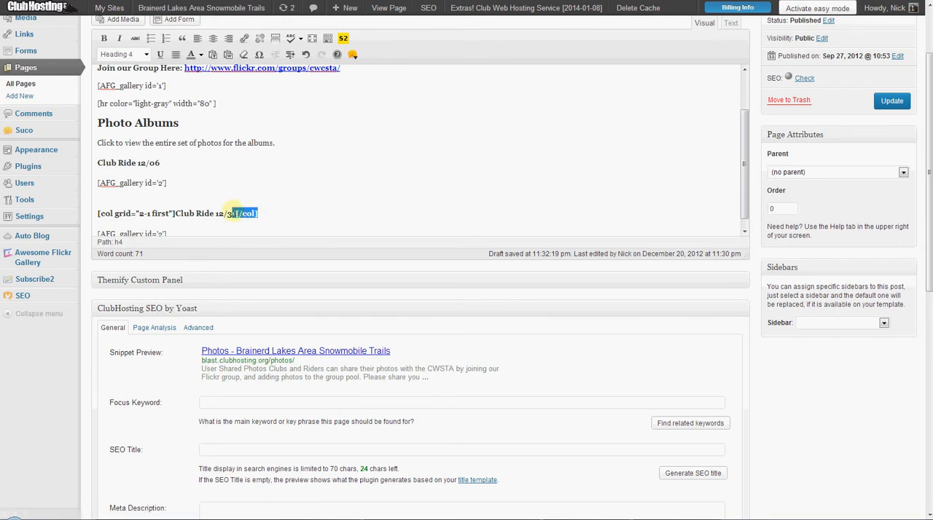
{"action": "left_click", "coordinate": [174, 213]}
Insert a 2-1 Half First column shortcode on a new line above the Club Ride 12/06 heading.
{"action": "key", "text": "Return"}
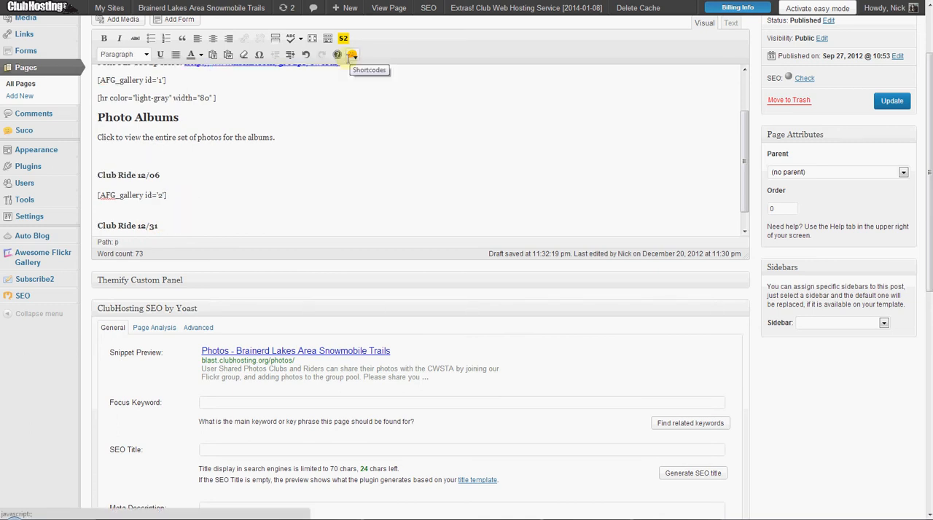
{"action": "left_click", "coordinate": [352, 54]}
{"action": "mouse_move", "coordinate": [371, 97]}
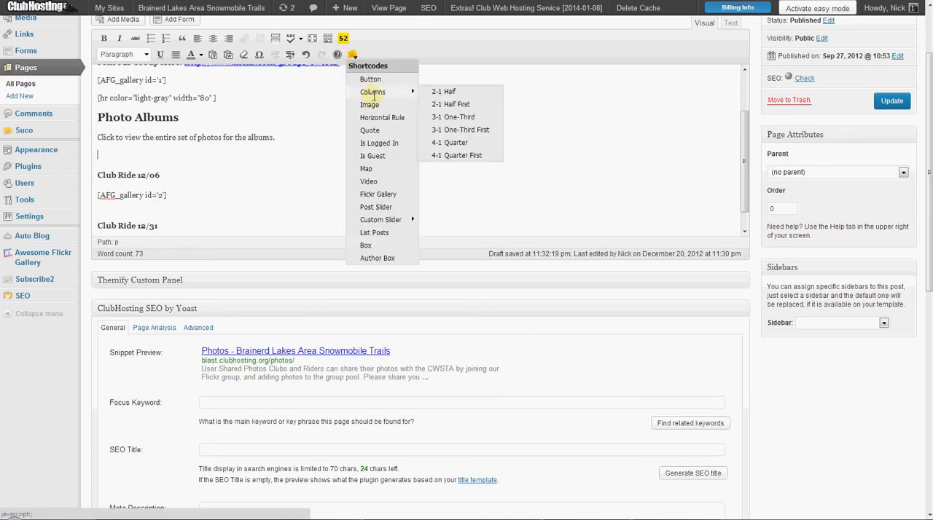
{"action": "left_click", "coordinate": [459, 103]}
Move the closing [/col] tag below the first Club Ride gallery shortcode, with a new line after it.
{"action": "left_click_drag", "start_coordinate": [186, 156], "coordinate": [167, 155]}
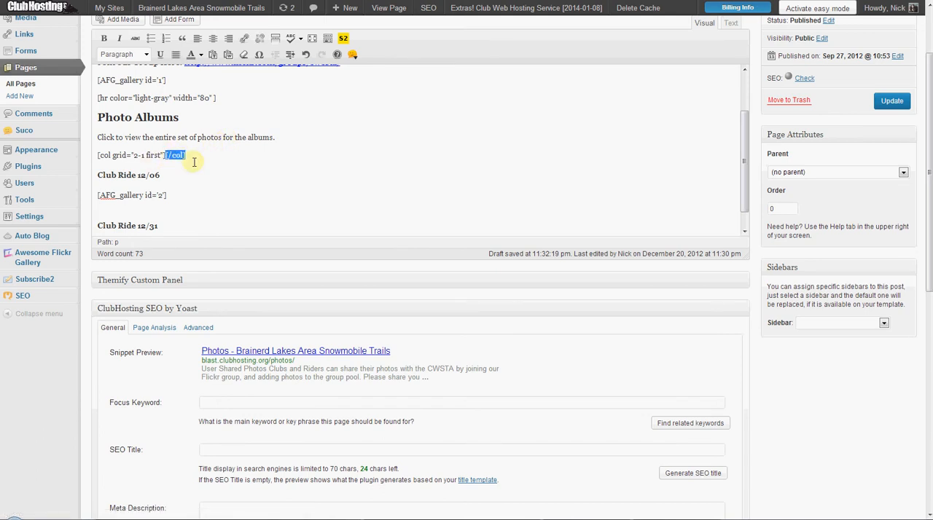
{"action": "key", "text": "ctrl+x"}
{"action": "key", "text": "Down"}
{"action": "key", "text": "Down"}
{"action": "key", "text": "Down"}
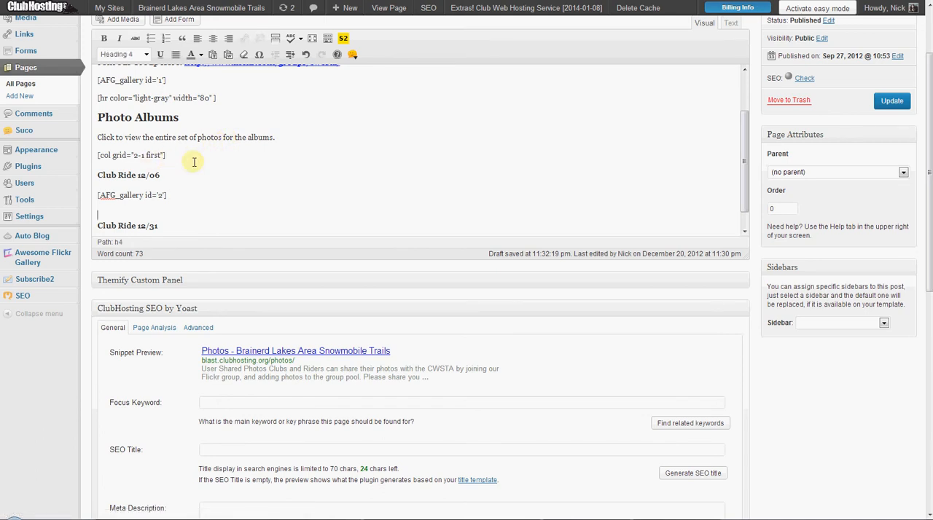
{"action": "key", "text": "ctrl+v"}
{"action": "key", "text": "Return"}
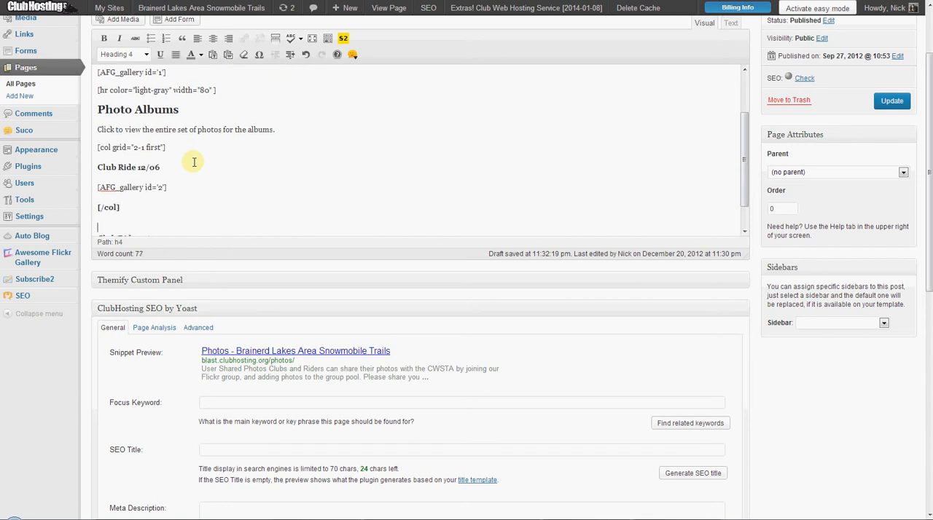
Format the closing [/col] line under the Club Ride 12/06 gallery as Paragraph.
{"action": "key", "text": "Right"}
{"action": "key", "text": "Right"}
{"action": "key", "text": "Right"}
{"action": "key", "text": "Right"}
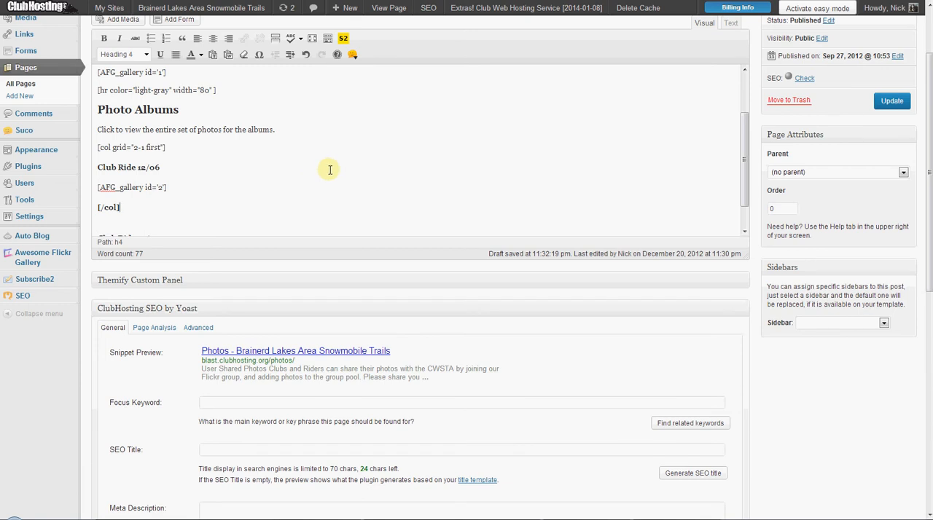
{"action": "left_click", "coordinate": [135, 54]}
{"action": "scroll", "coordinate": [124, 72], "scroll_direction": "up", "scroll_amount": 5}
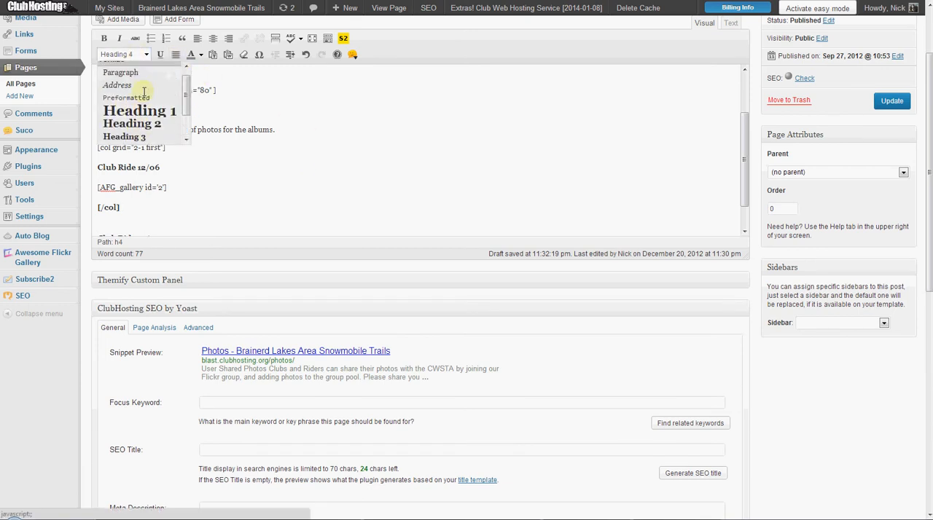
{"action": "left_click", "coordinate": [118, 97]}
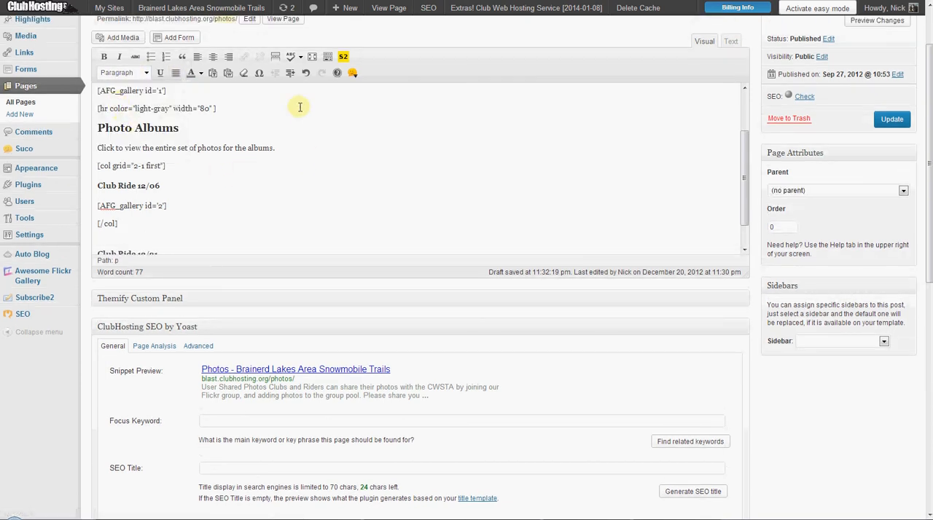
Insert a 2-1 Half column shortcode directly after the first column's closing [/col] tag.
{"action": "left_click", "coordinate": [354, 73]}
{"action": "mouse_move", "coordinate": [401, 110]}
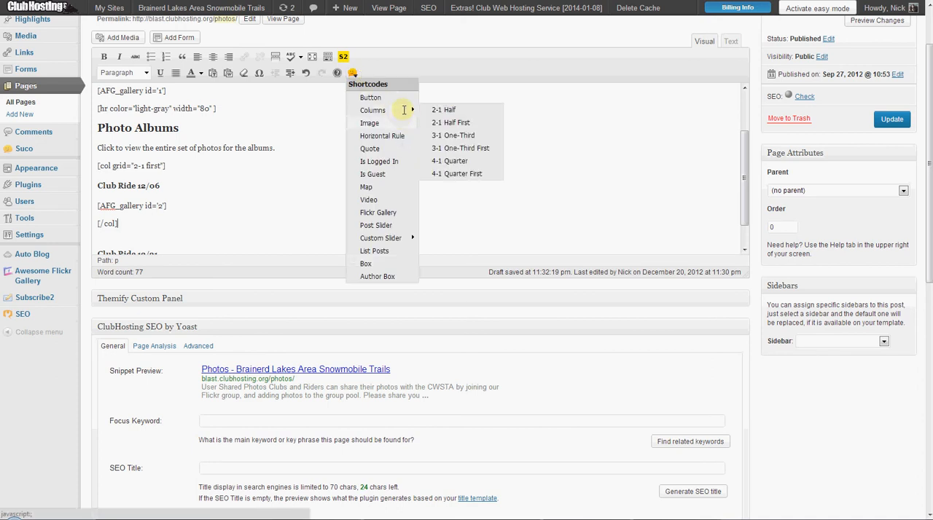
{"action": "left_click", "coordinate": [446, 111]}
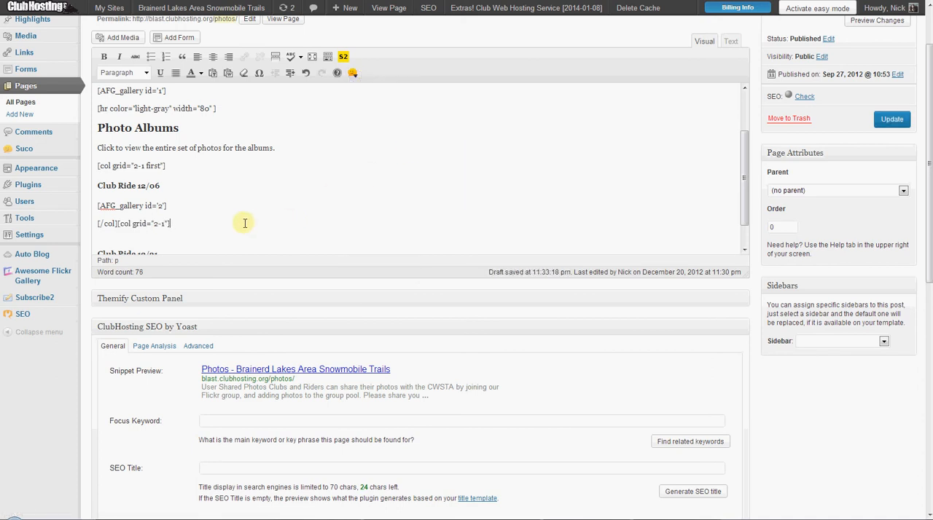
Remove the blank line above the Club Ride 12/31 heading and place the closing [/col] tag on its own line below that heading's gallery shortcode.
{"action": "key", "text": "Delete"}
{"action": "key", "text": "Return"}
{"action": "key", "text": "ctrl+v"}
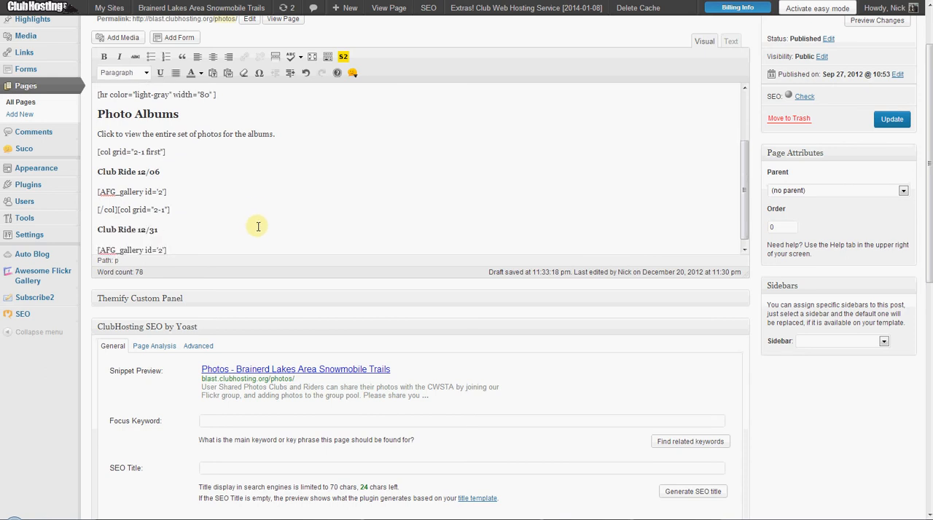
{"action": "key", "text": "Return"}
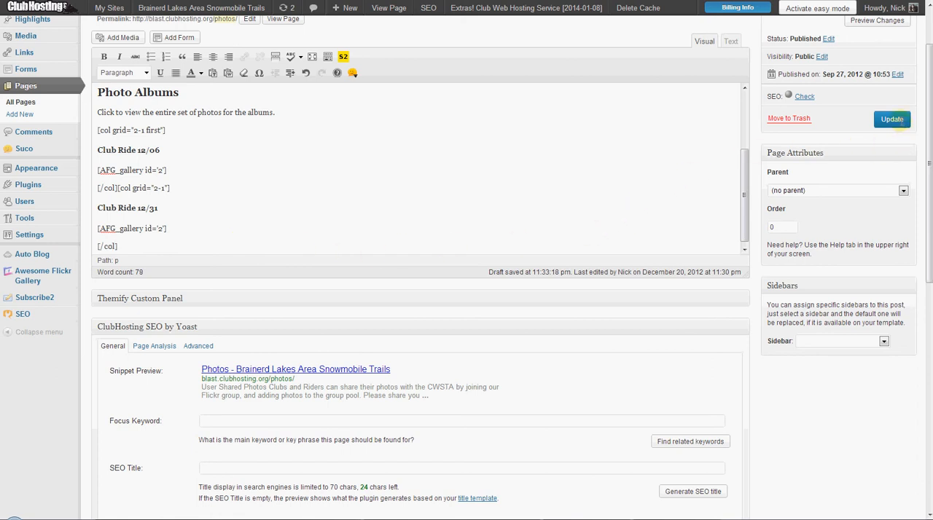
Update the Photos page and open its live version.
{"action": "left_click", "coordinate": [892, 120]}
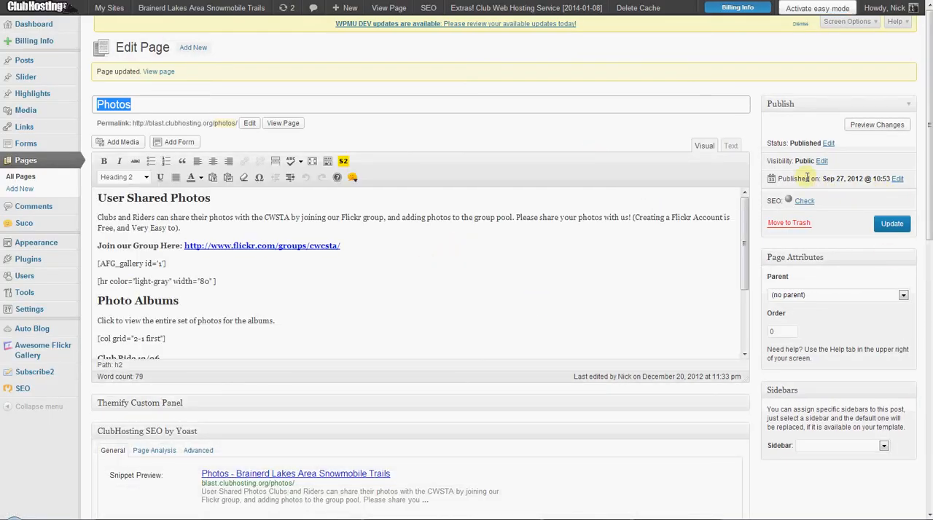
{"action": "left_click", "coordinate": [875, 124]}
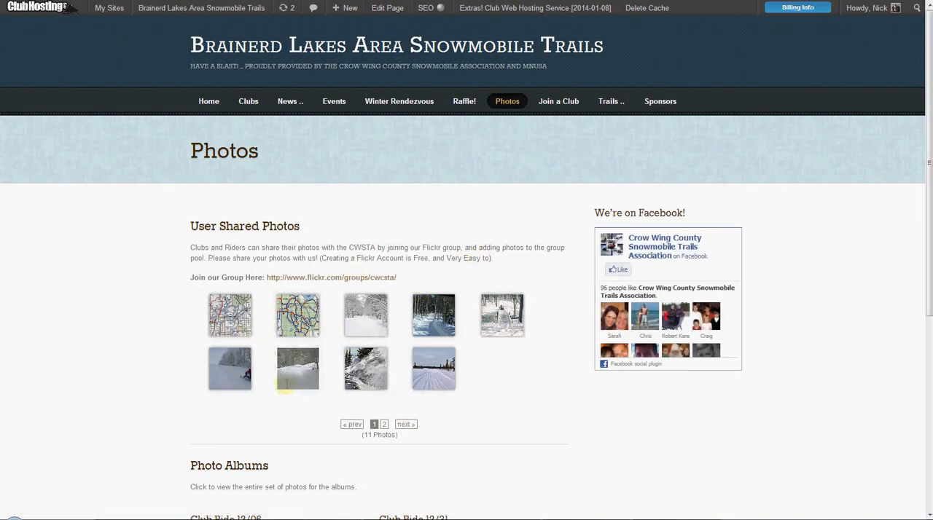
Check the User Shared Photos gallery's enlarged photo viewer and the two-column layout of the Photo Albums section.
{"action": "scroll", "coordinate": [284, 380], "scroll_direction": "down", "scroll_amount": 1}
{"action": "left_click", "coordinate": [223, 247]}
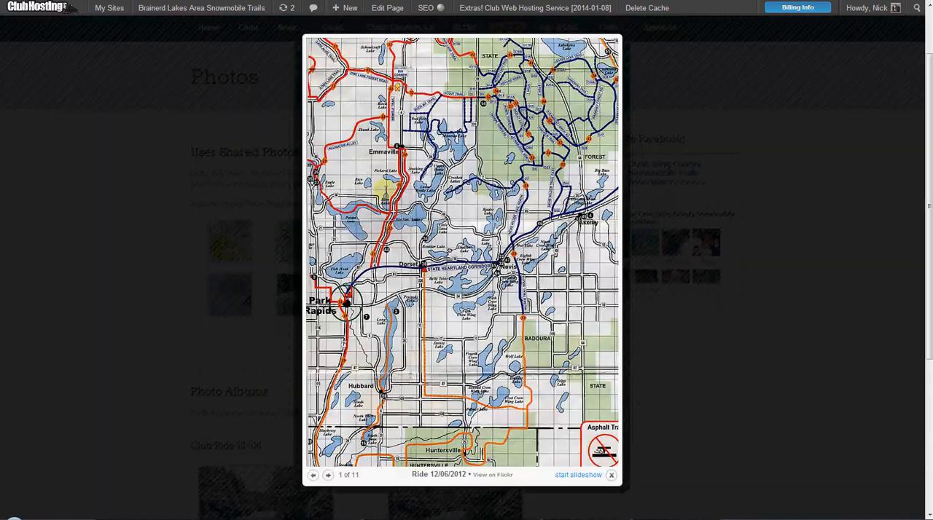
{"action": "left_click", "coordinate": [328, 476]}
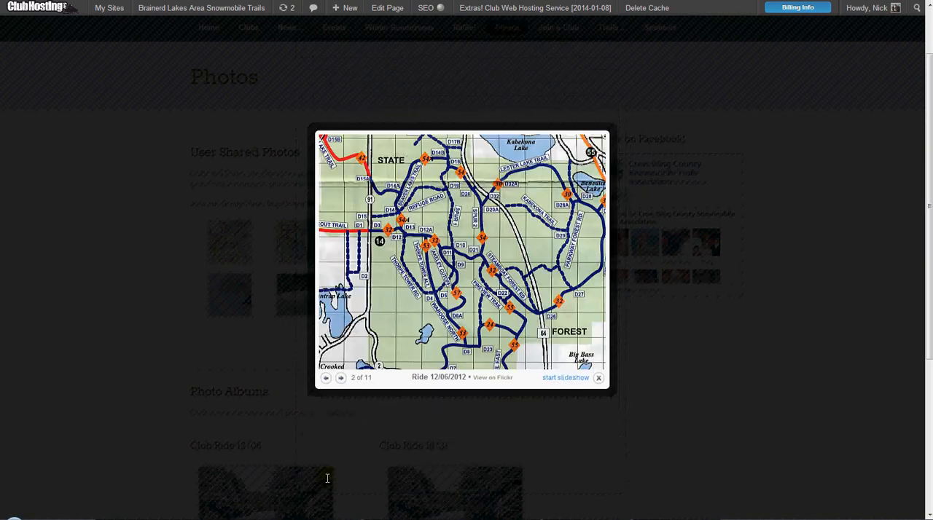
{"action": "left_click", "coordinate": [328, 478]}
{"action": "scroll", "coordinate": [532, 355], "scroll_direction": "down", "scroll_amount": 3}
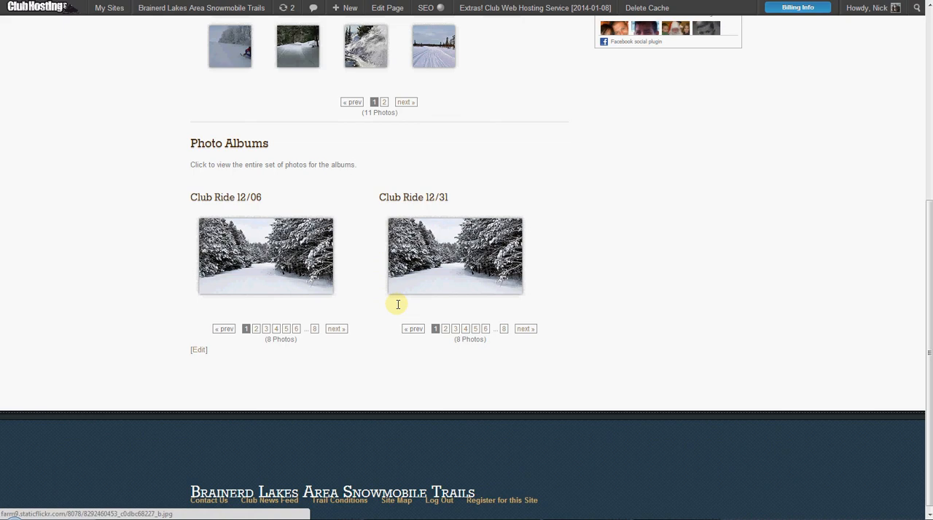
{"action": "scroll", "coordinate": [483, 214], "scroll_direction": "up", "scroll_amount": 1}
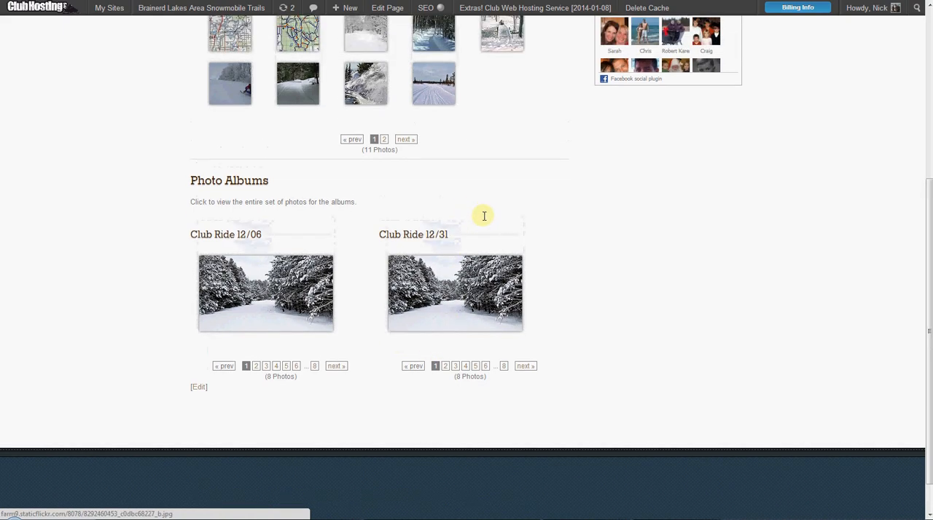
{"action": "scroll", "coordinate": [484, 211], "scroll_direction": "up", "scroll_amount": 2}
{"action": "scroll", "coordinate": [508, 194], "scroll_direction": "up", "scroll_amount": 2}
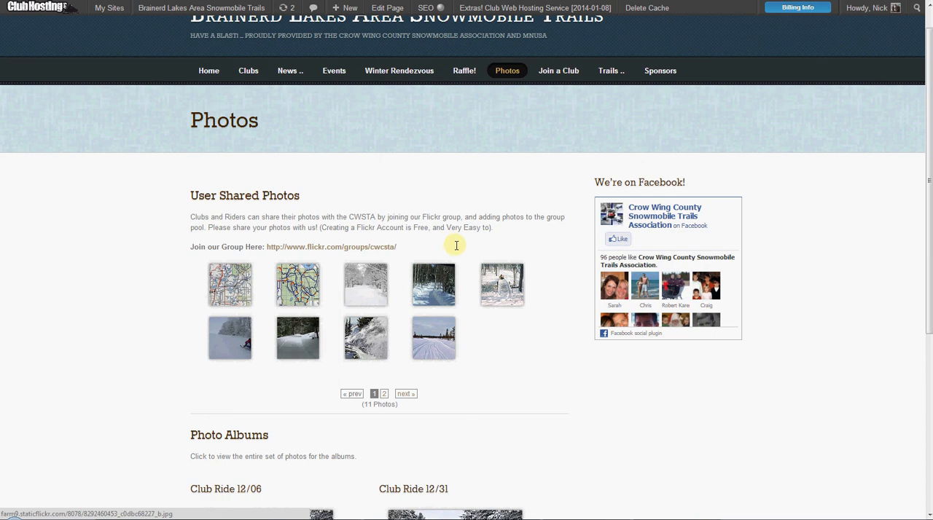
Reopen the Photos page for editing and review its gallery and column shortcodes and the list of revisions.
{"action": "left_click", "coordinate": [389, 8]}
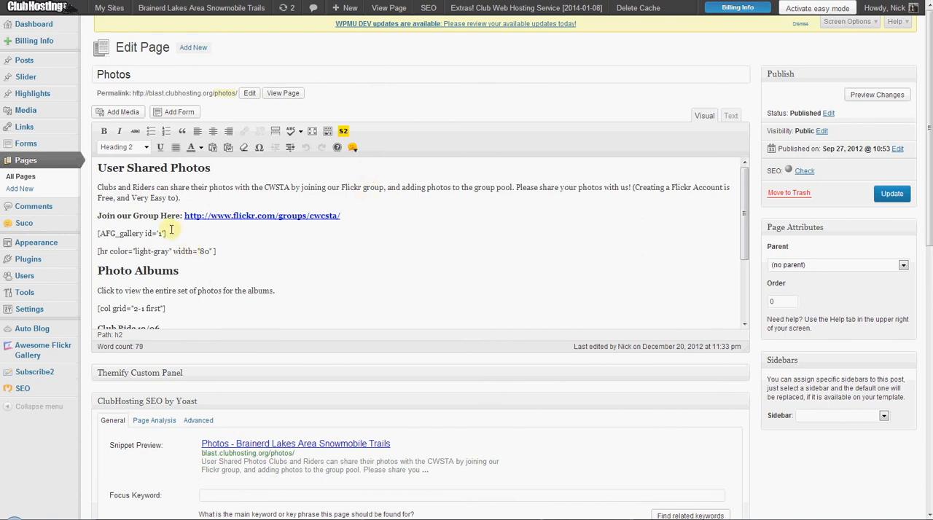
{"action": "scroll", "coordinate": [179, 232], "scroll_direction": "down", "scroll_amount": 1}
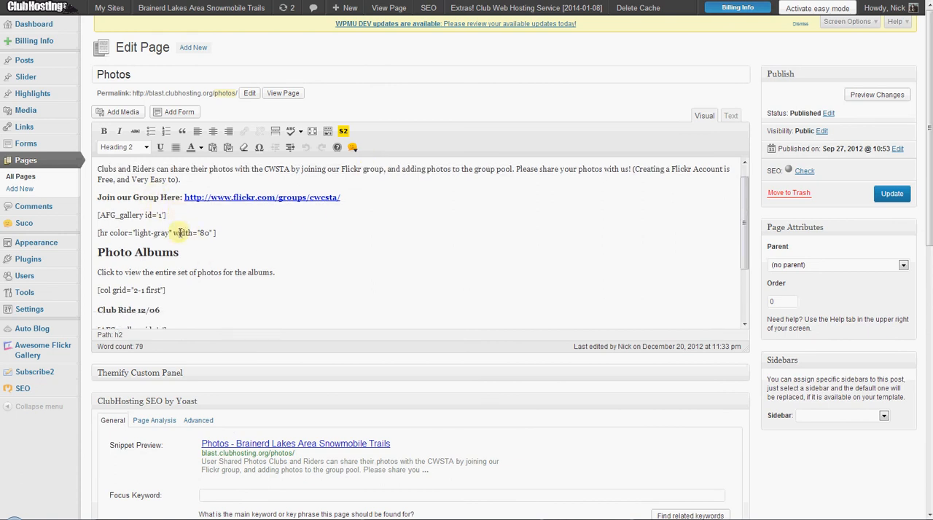
{"action": "scroll", "coordinate": [197, 256], "scroll_direction": "down", "scroll_amount": 3}
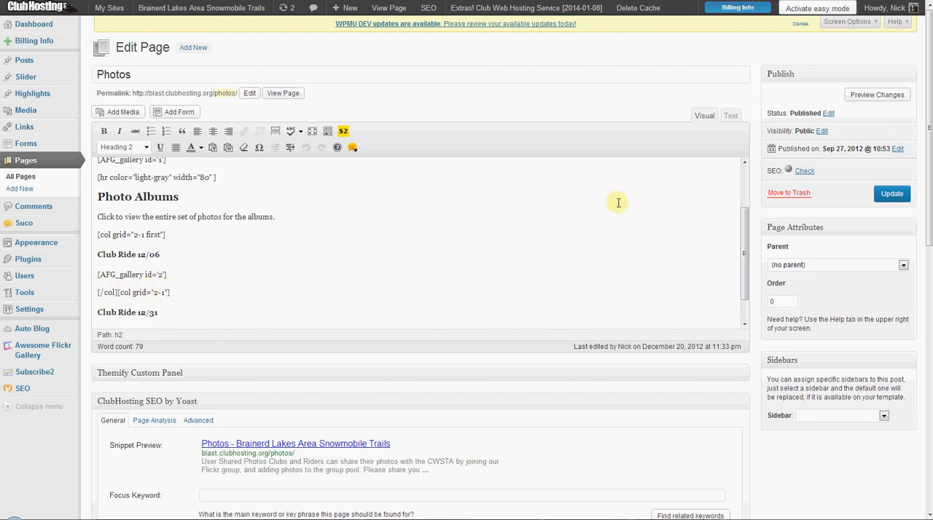
{"action": "scroll", "coordinate": [484, 248], "scroll_direction": "down", "scroll_amount": 3}
{"action": "scroll", "coordinate": [464, 234], "scroll_direction": "down", "scroll_amount": 10}
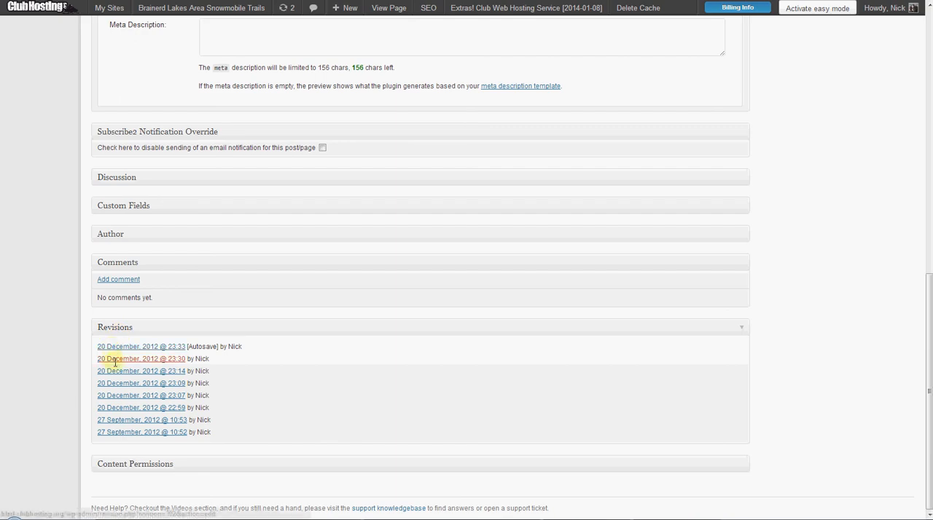
{"action": "scroll", "coordinate": [645, 255], "scroll_direction": "up", "scroll_amount": 4}
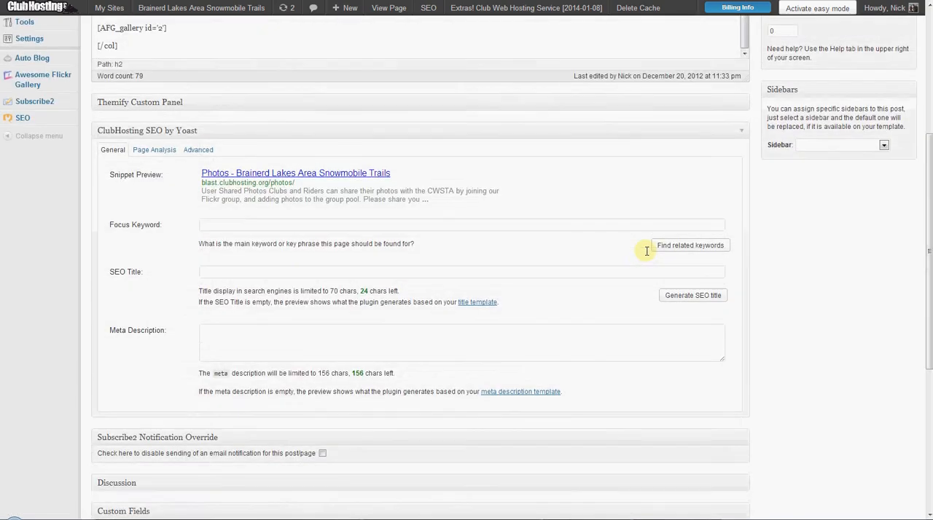
{"action": "scroll", "coordinate": [646, 250], "scroll_direction": "up", "scroll_amount": 4}
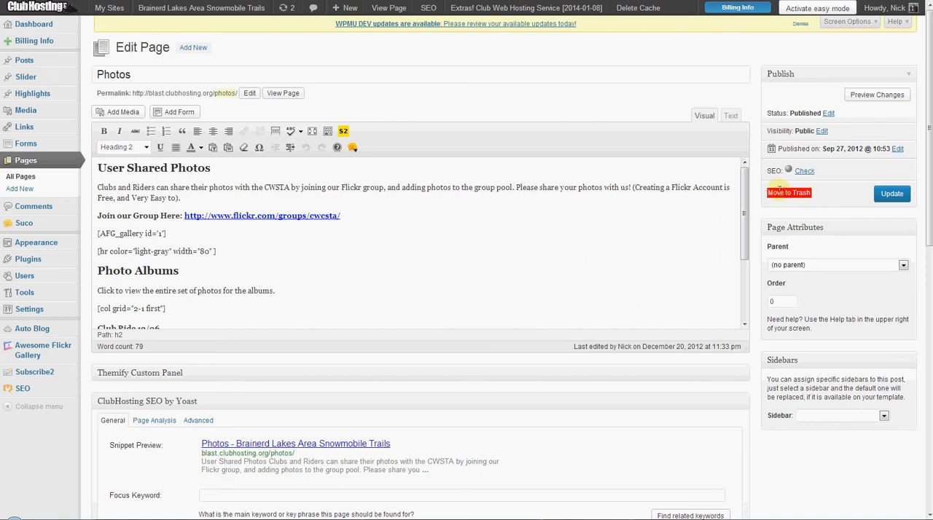
Open the Advanced Settings of the Awesome Flickr Gallery plugin.
{"action": "mouse_move", "coordinate": [34, 321]}
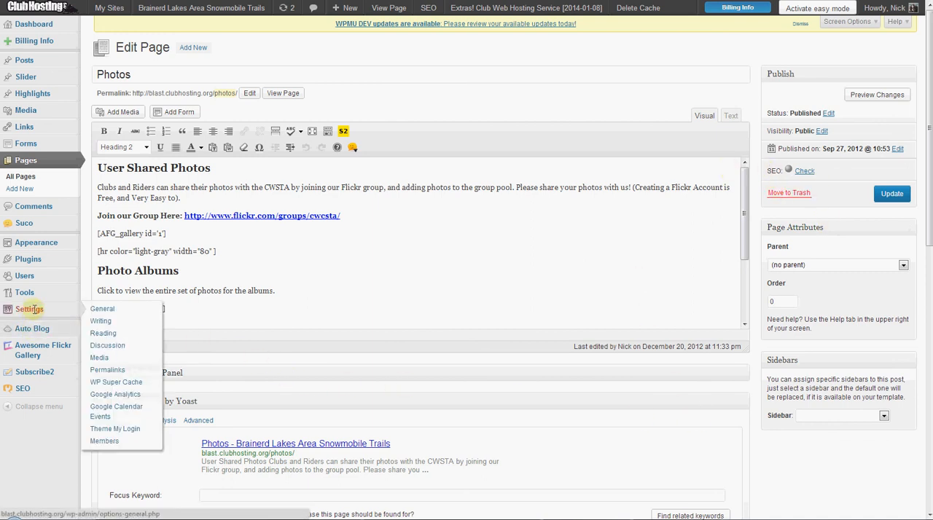
{"action": "mouse_move", "coordinate": [44, 354]}
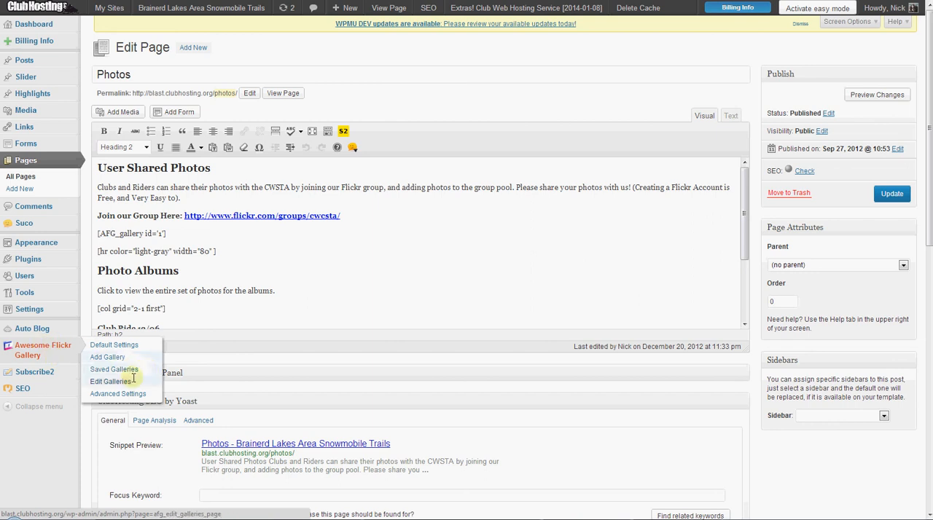
{"action": "left_click", "coordinate": [91, 396]}
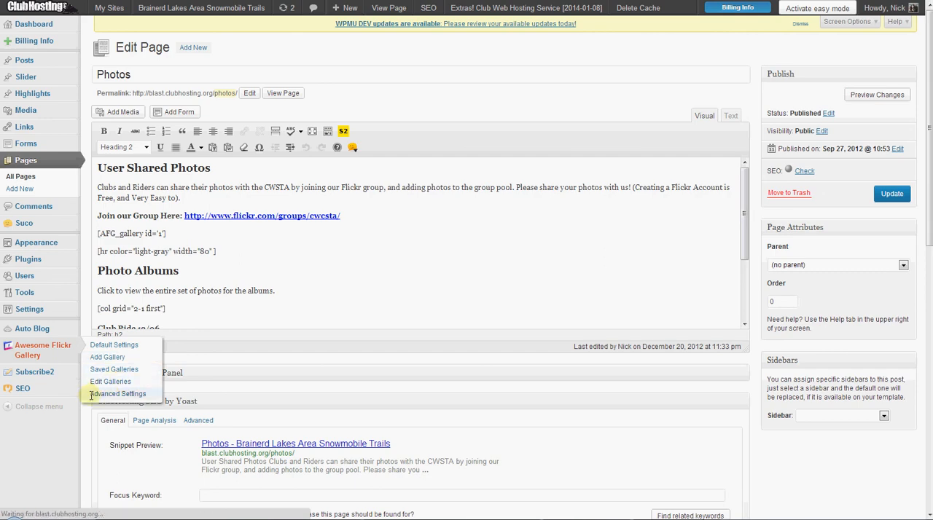